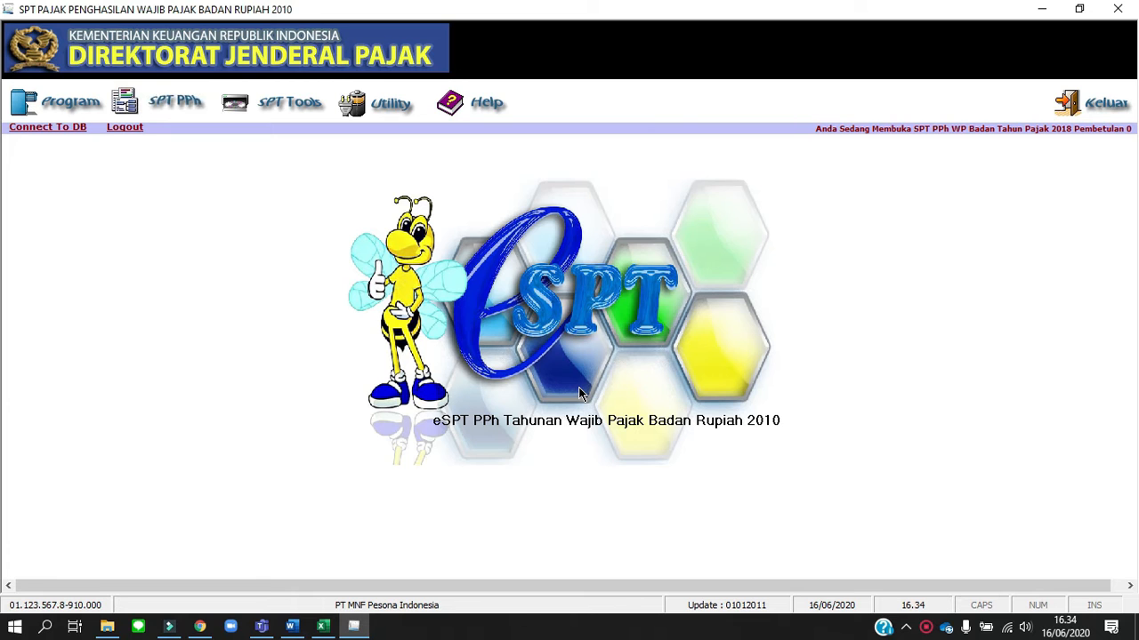
Open Formulir 1771-IV for income subject to final PPh and income not included as a tax object
left_click(177, 109)
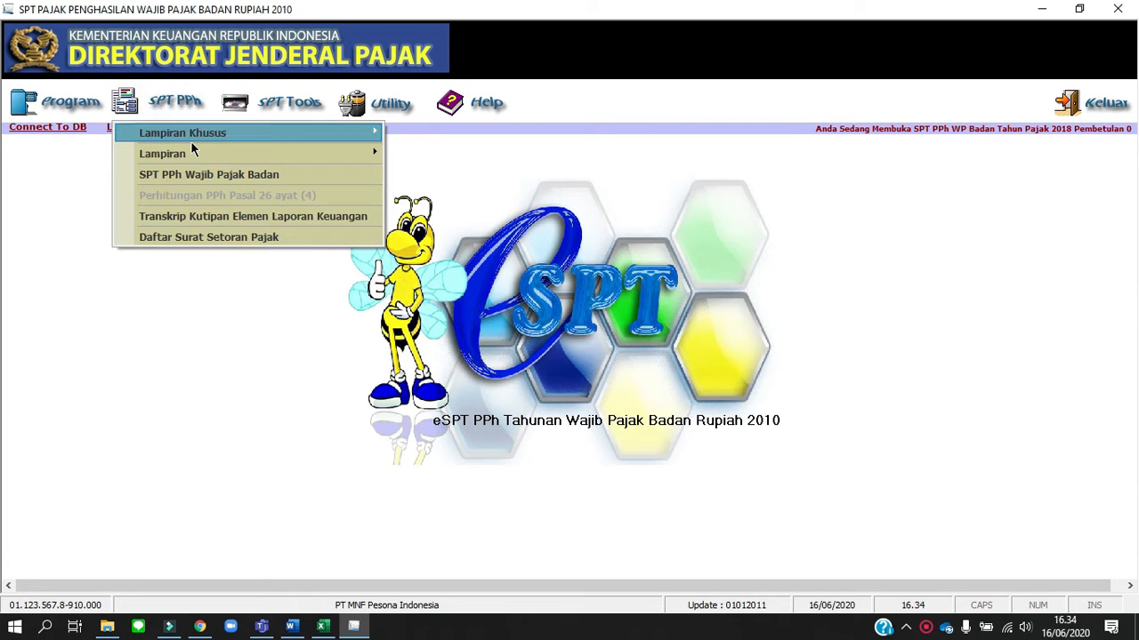
mouse_move(199, 155)
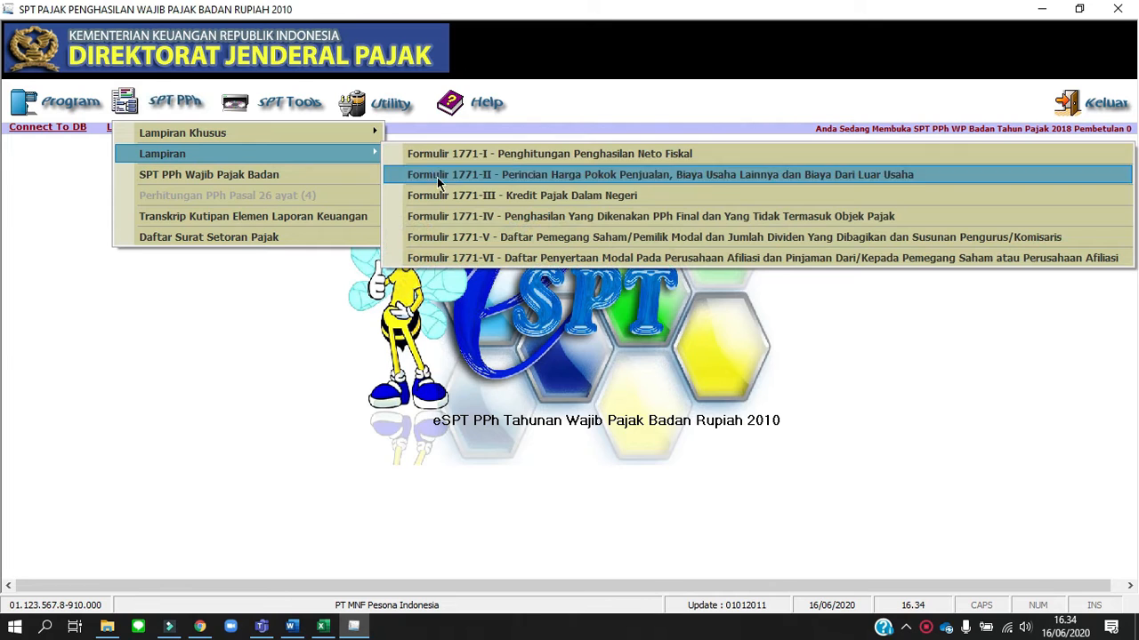
left_click(492, 216)
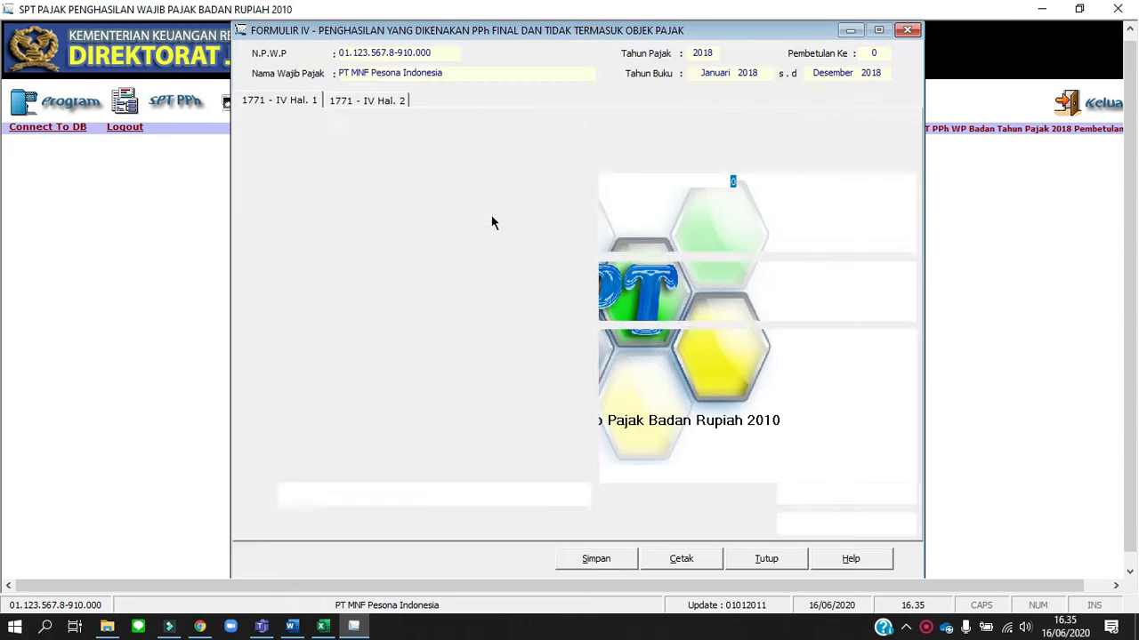
Switch to the Word assignment document and look up the Bunga Deposito amount under Penghasilan dari Luar Usaha, then return to the eSPT form
key("alt+Tab")
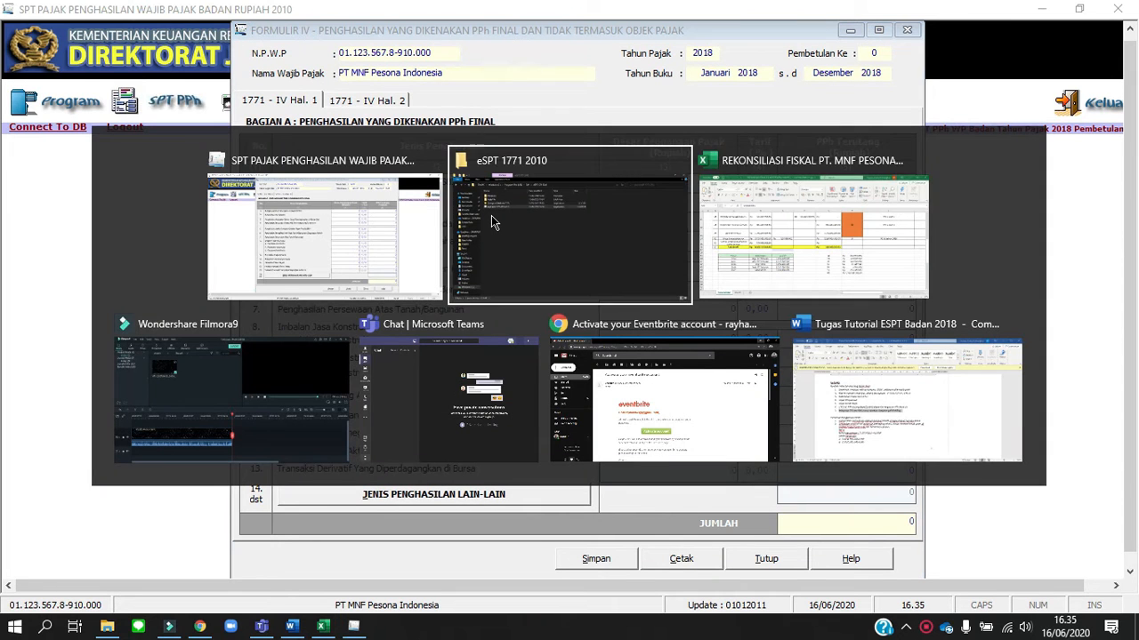
key("alt+Tab")
key("alt+Tab")
key("alt+Tab")
key("alt+Tab")
key("alt+Tab")
key("alt+Tab")
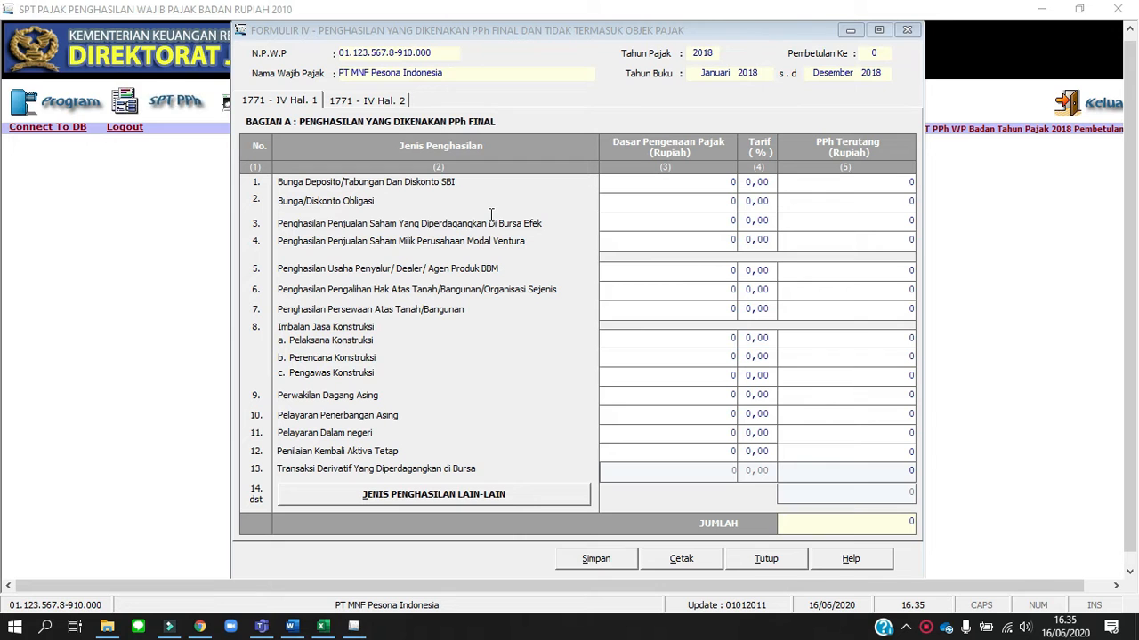
key("alt+Tab")
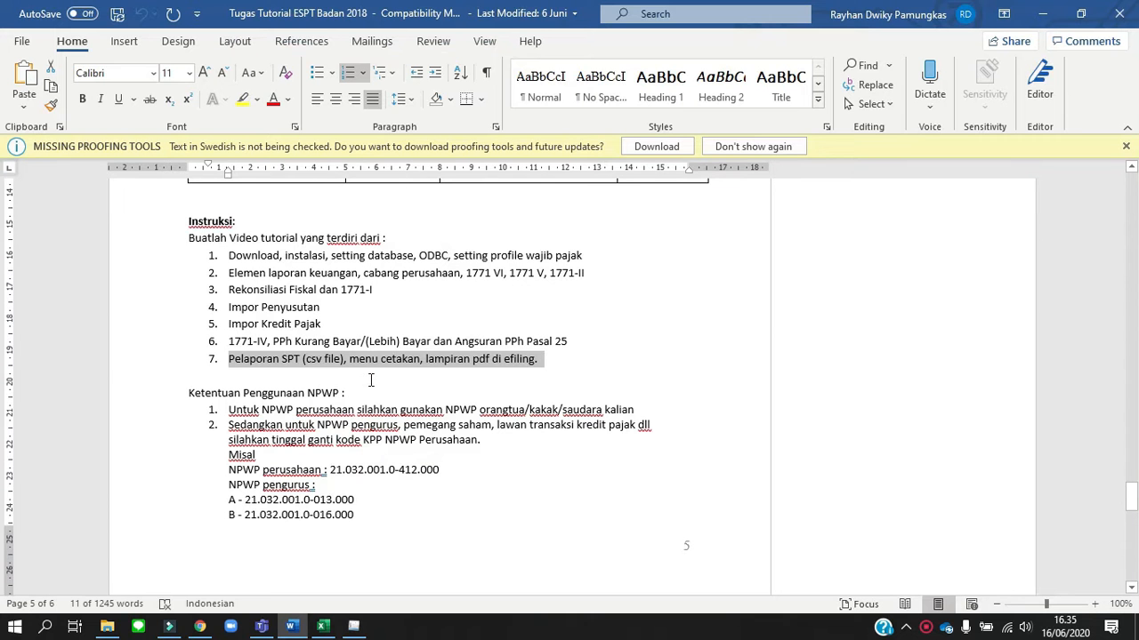
scroll(371, 380, "up", 20)
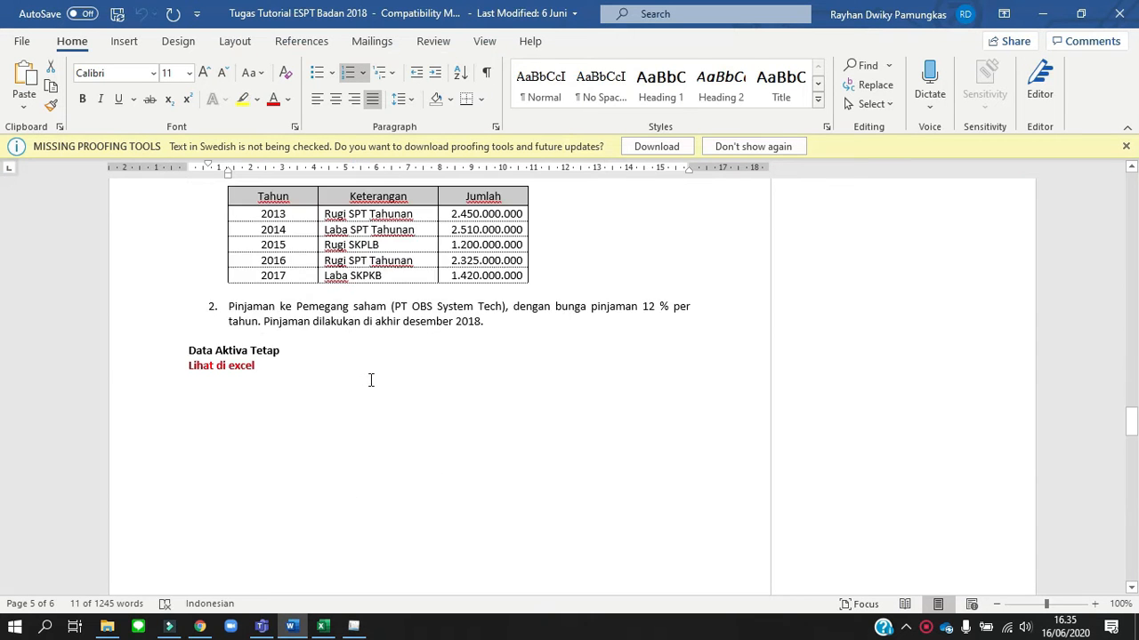
scroll(371, 380, "up", 7)
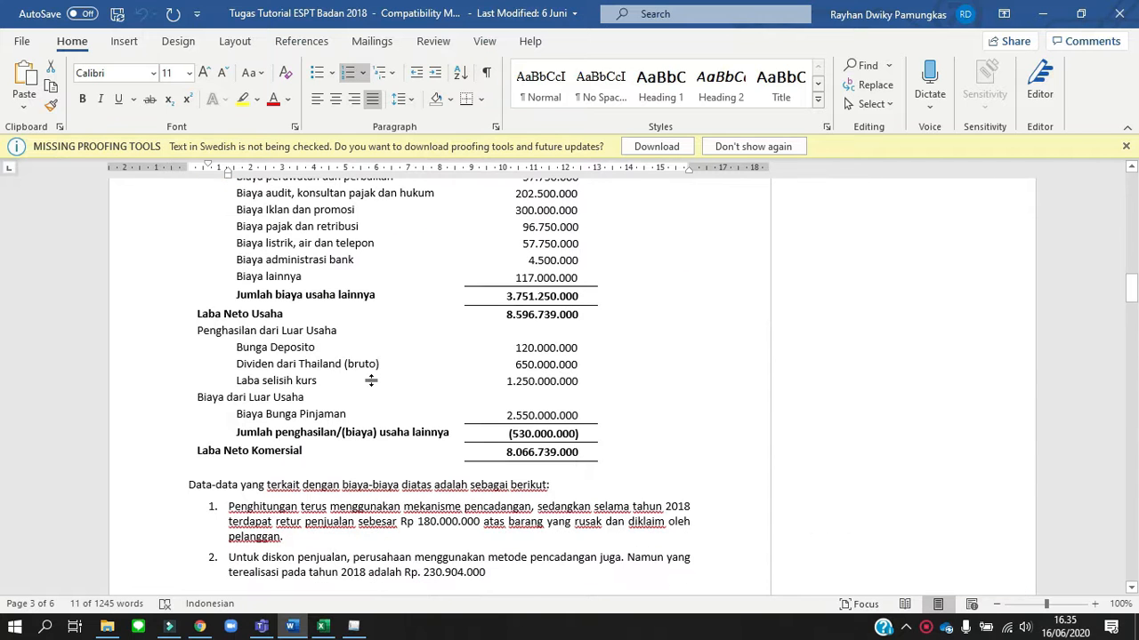
key("alt+Tab")
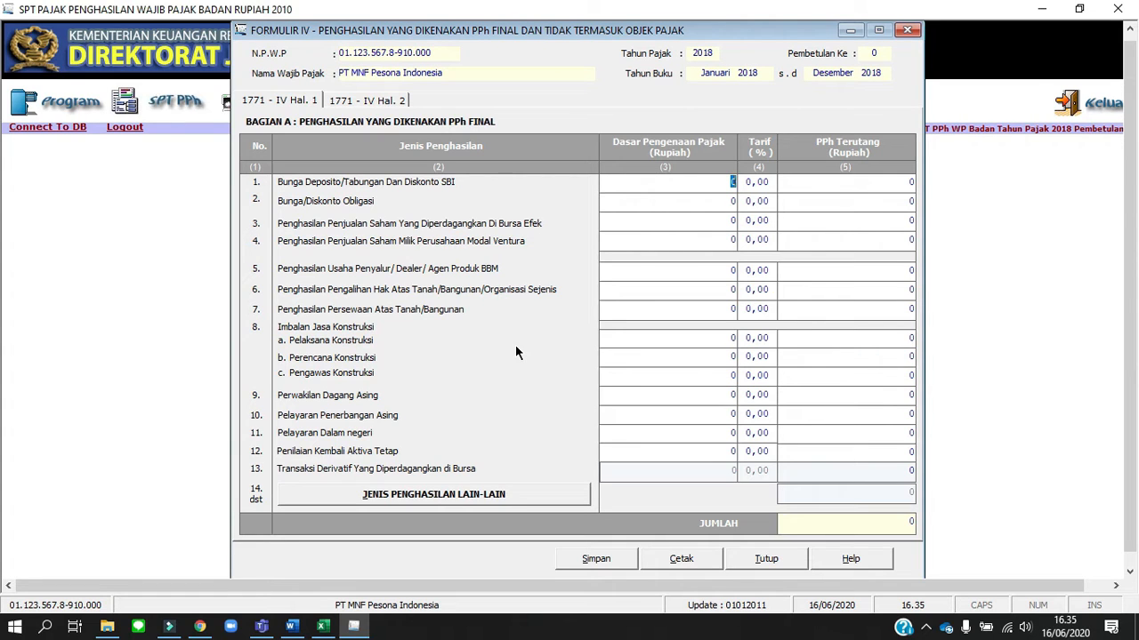
Enter 120.000.000 as the tax base and 20% as the rate for Bunga Deposito/Tabungan Dan Diskonto SBI
type("120.000.000")
key("Tab")
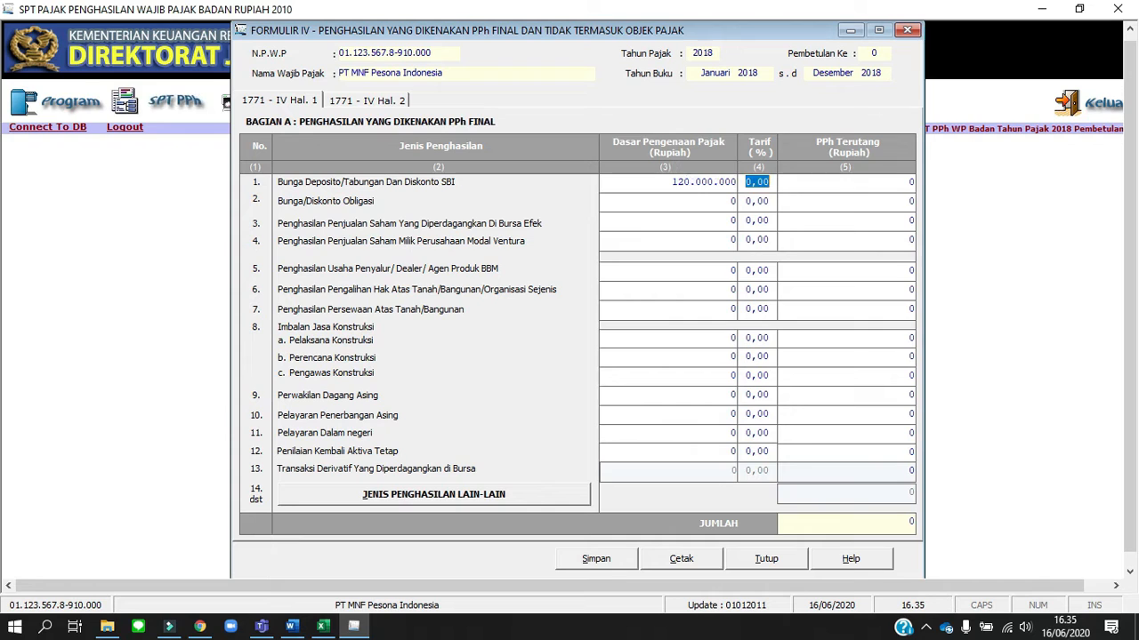
type("20")
key("Tab")
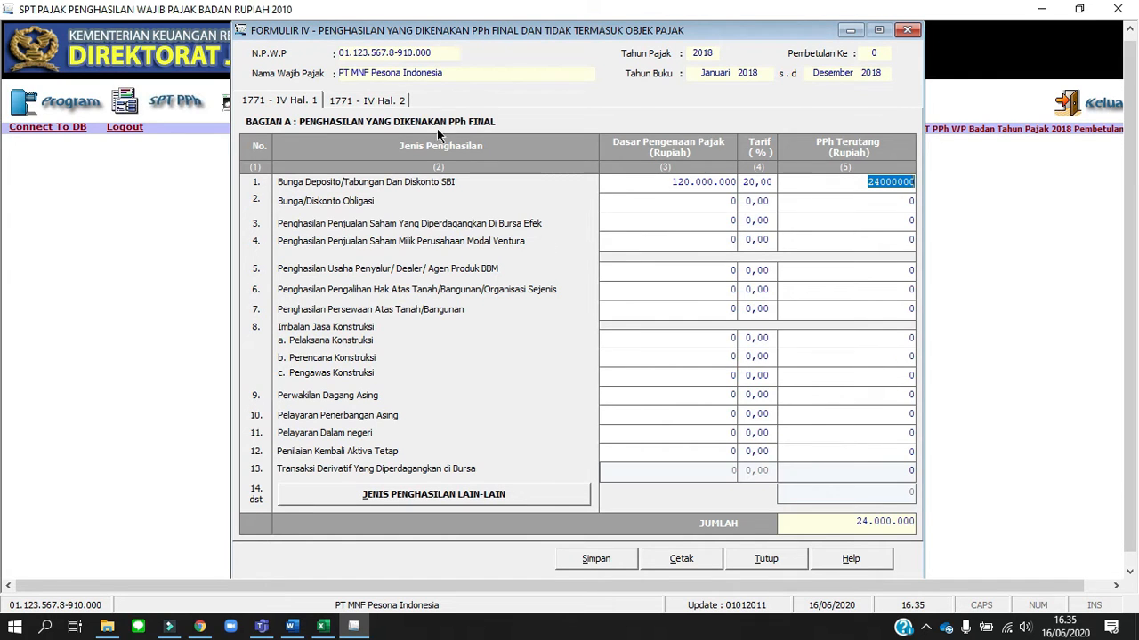
On page 2 of 1771-IV, enter 650.000.000 for Iuran dan Penghasilan Tertentu Yang Diterima Dana Pensiunan, checking the dividend details in Word
left_click(388, 101)
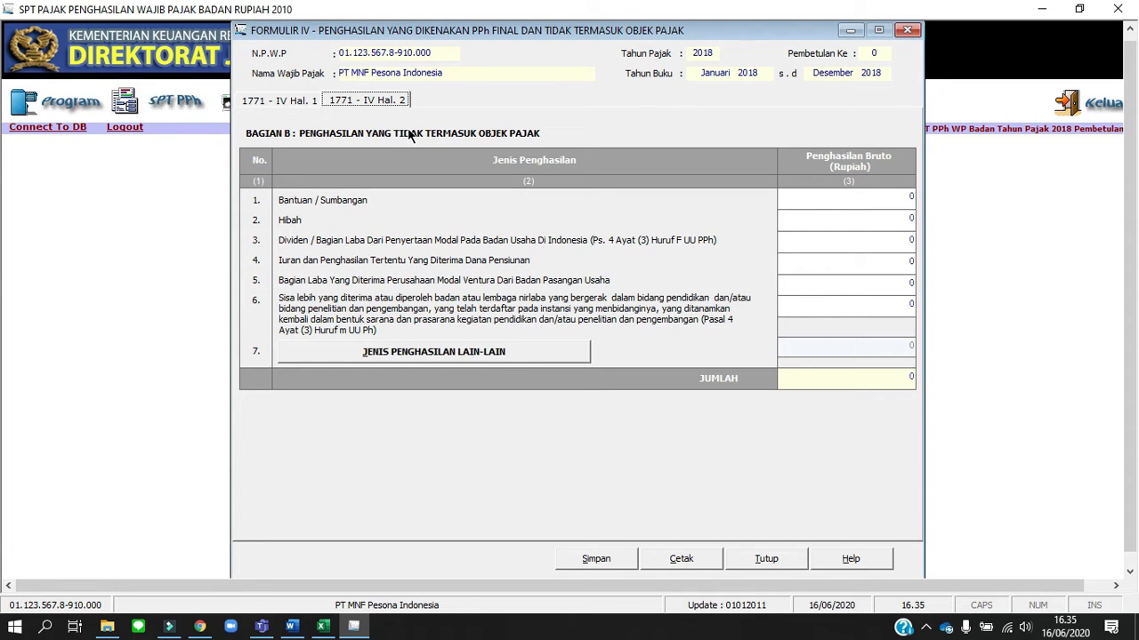
left_click(858, 262)
key("alt+Tab")
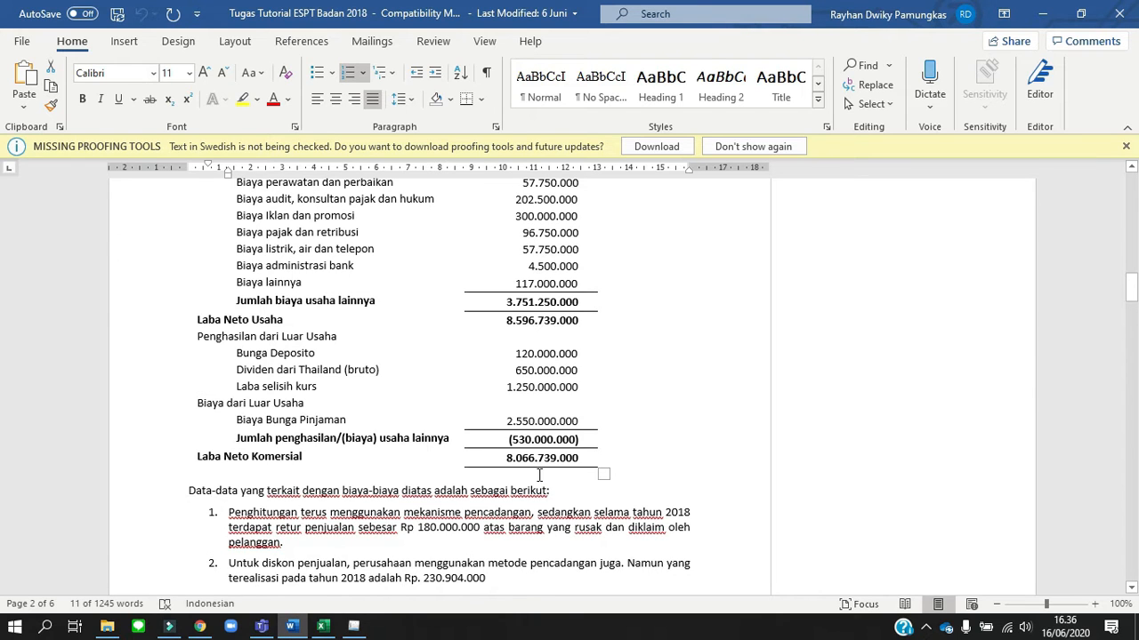
scroll(539, 473, "down", 20)
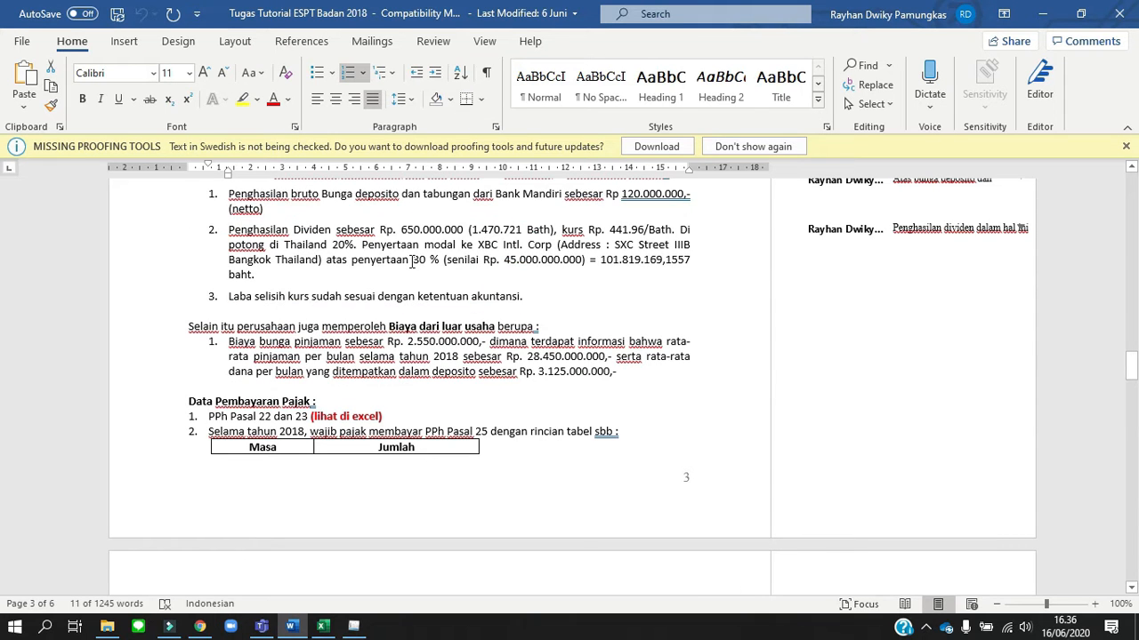
key("alt+Tab")
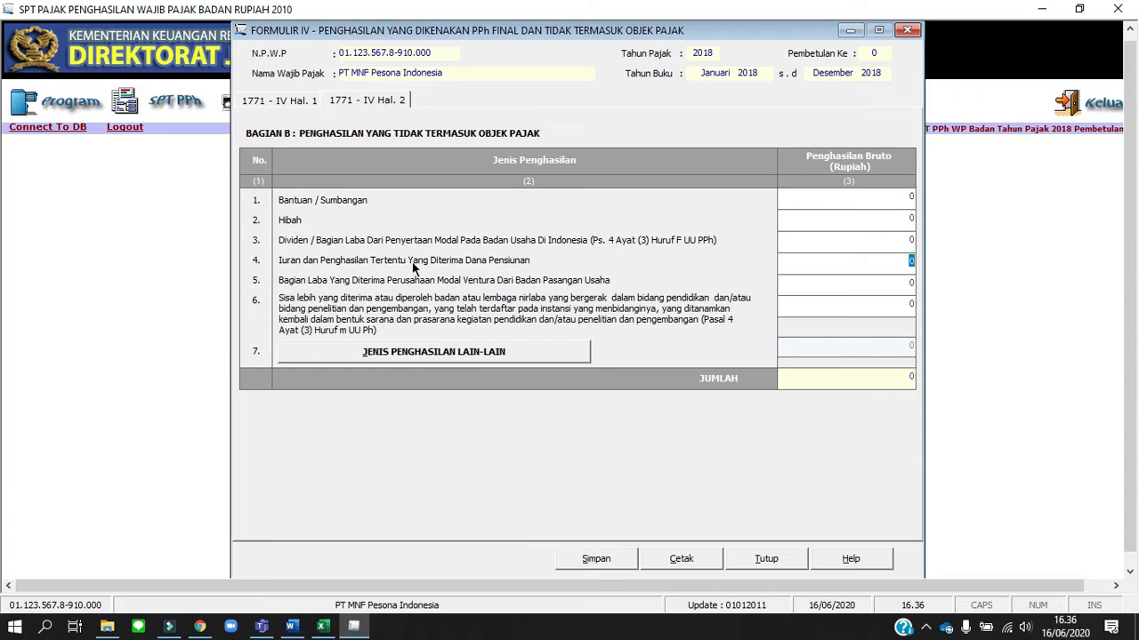
type("650.")
type("000.000")
key("Tab")
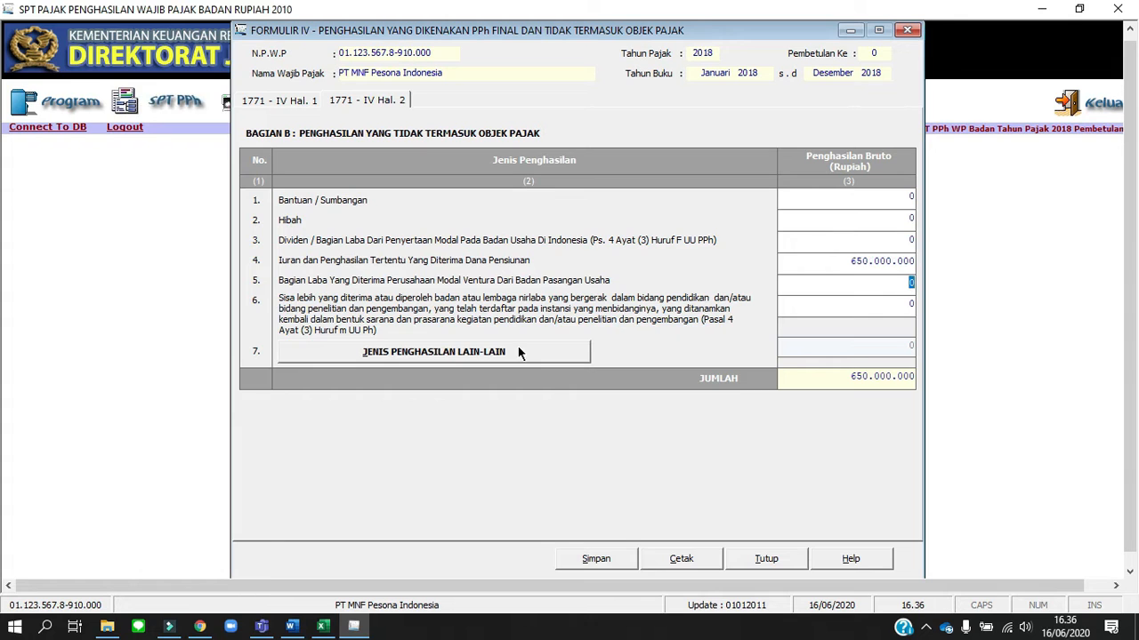
Save the Formulir 1771-IV data and confirm the save
left_click(606, 559)
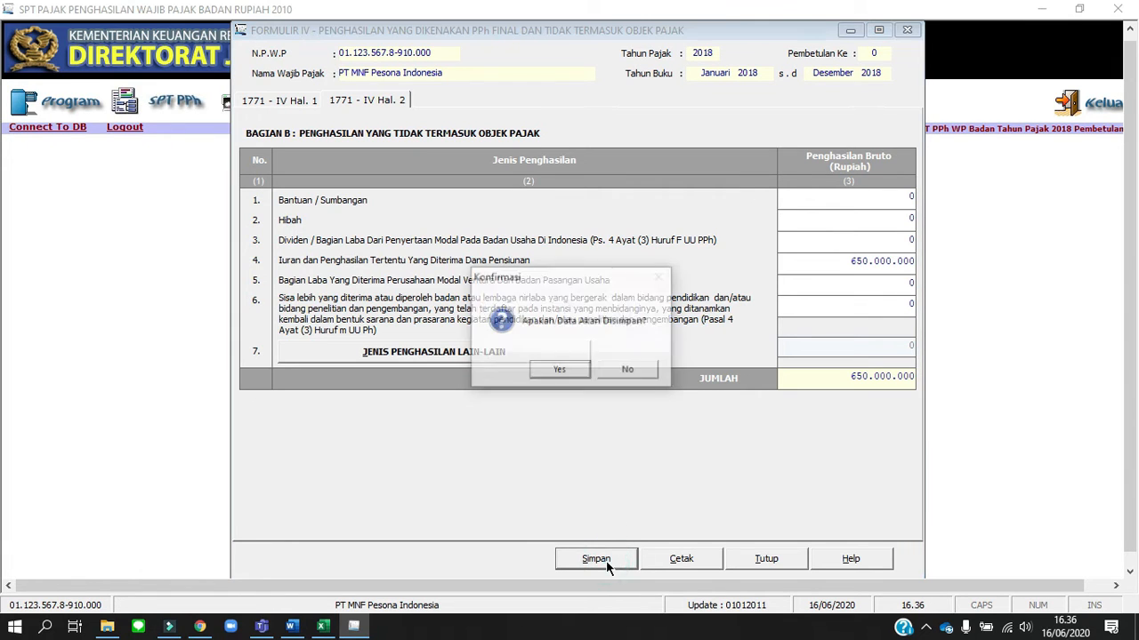
left_click(561, 371)
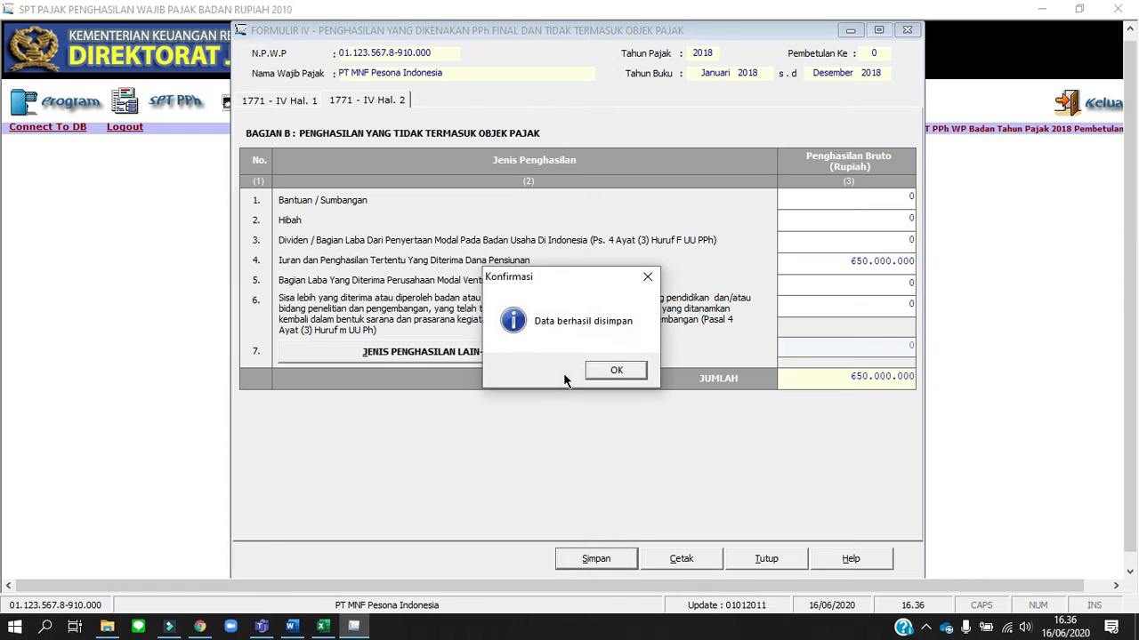
left_click(632, 370)
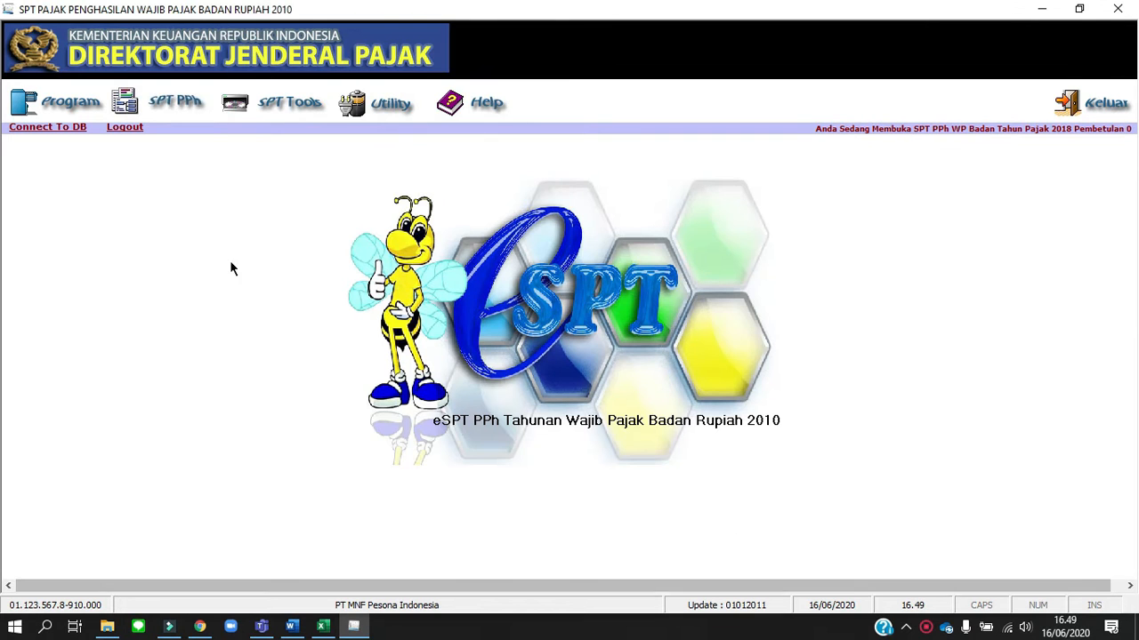
Start a new Kredit Pajak Luar Negeri entry and begin a new foreign withholder reference record from it
left_click(165, 107)
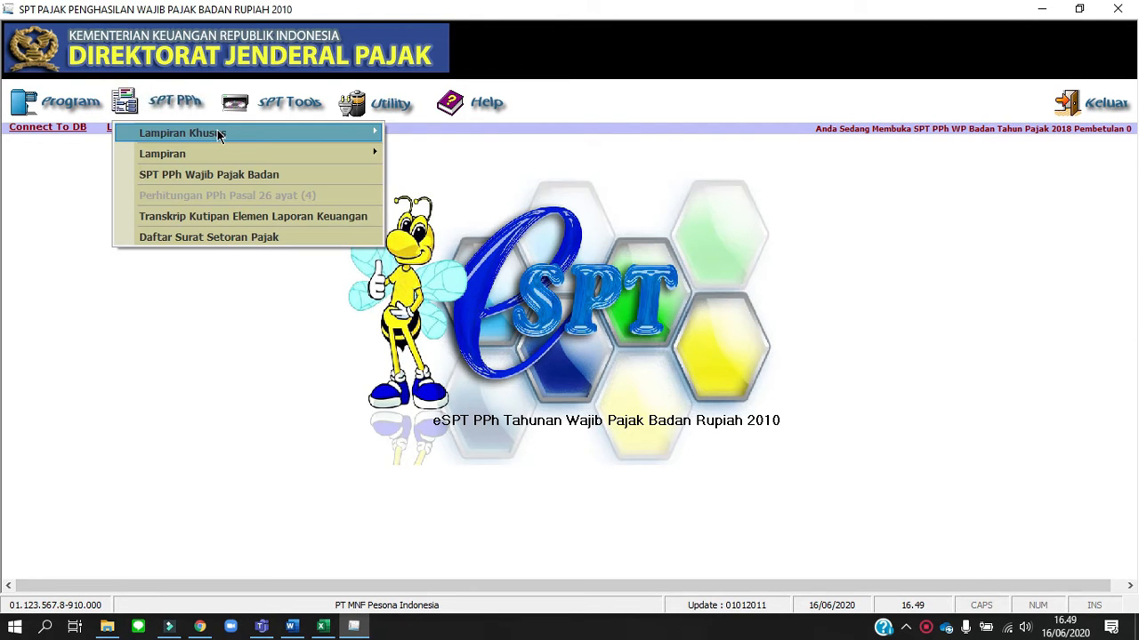
mouse_move(206, 133)
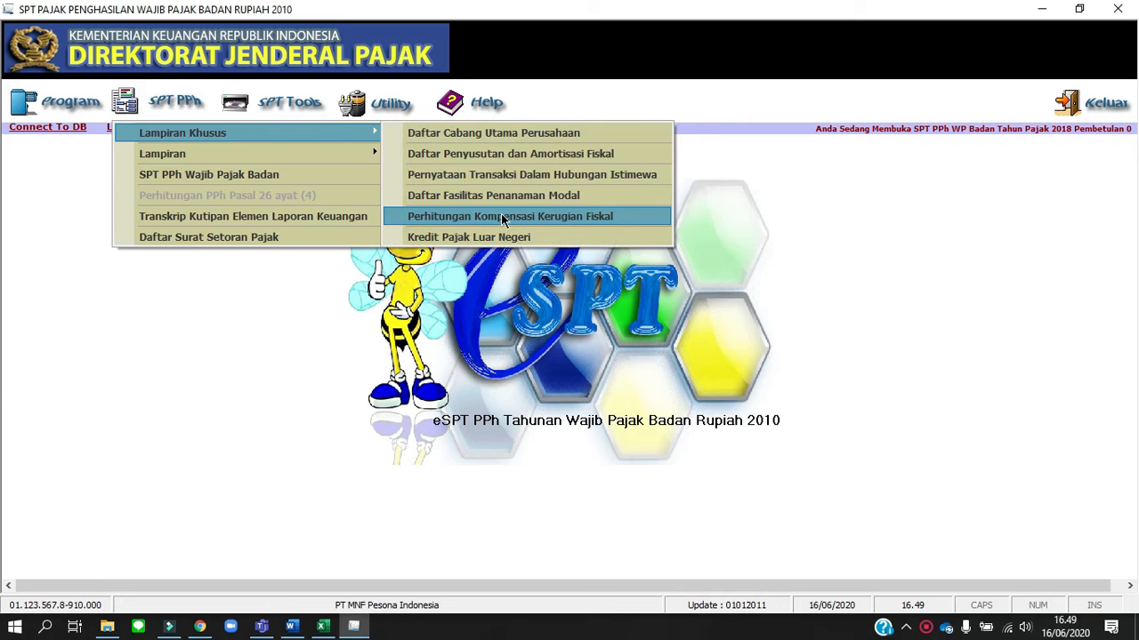
left_click(525, 239)
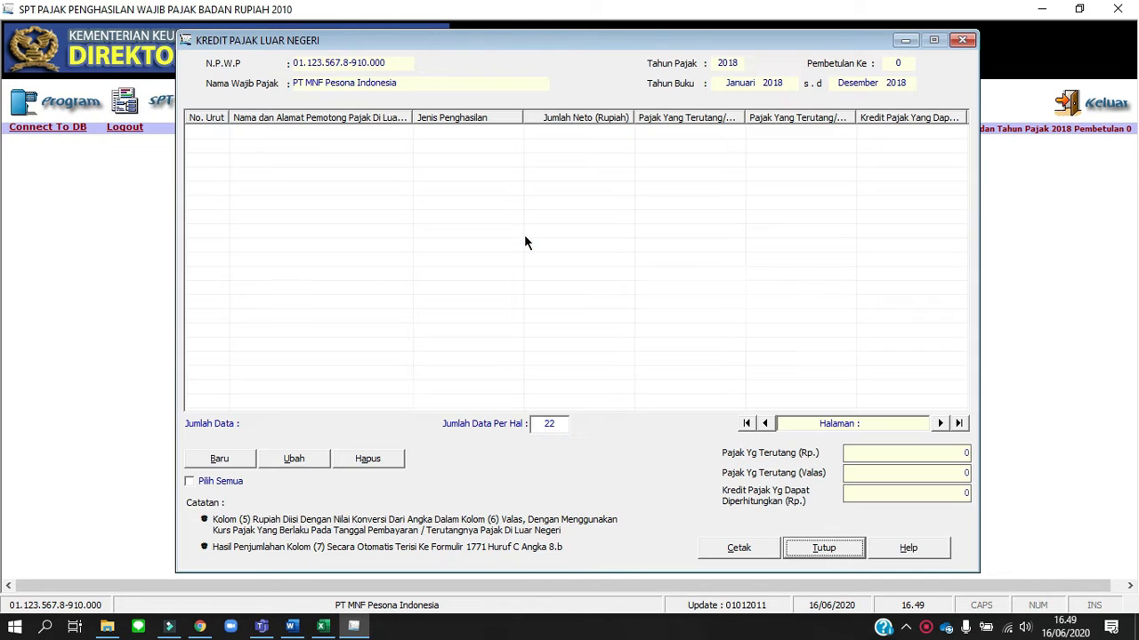
left_click(221, 458)
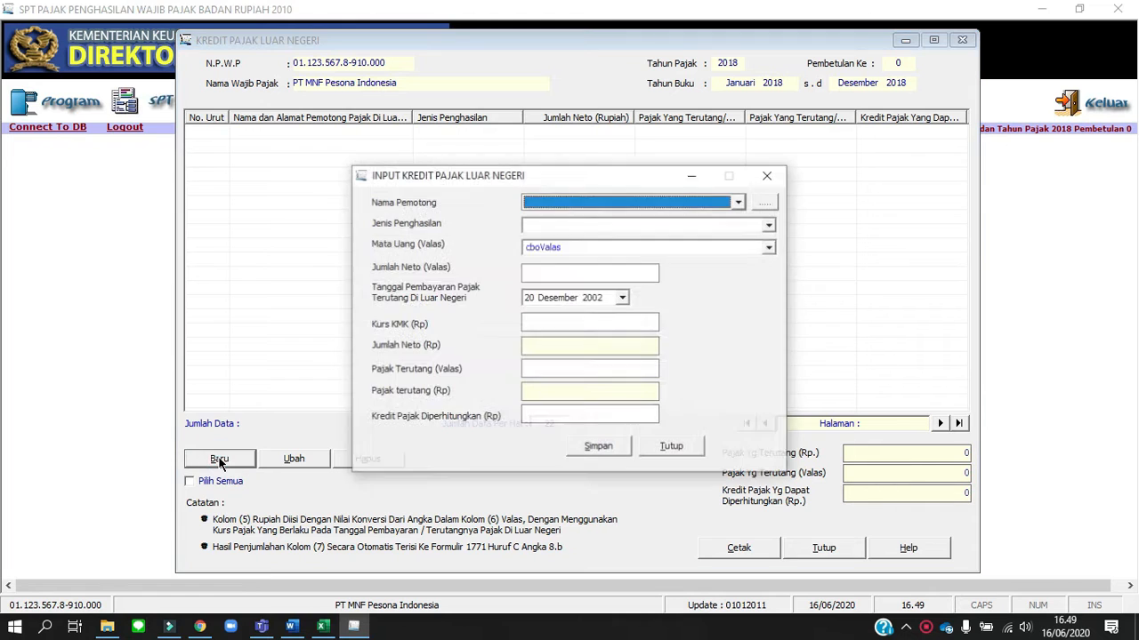
left_click(765, 201)
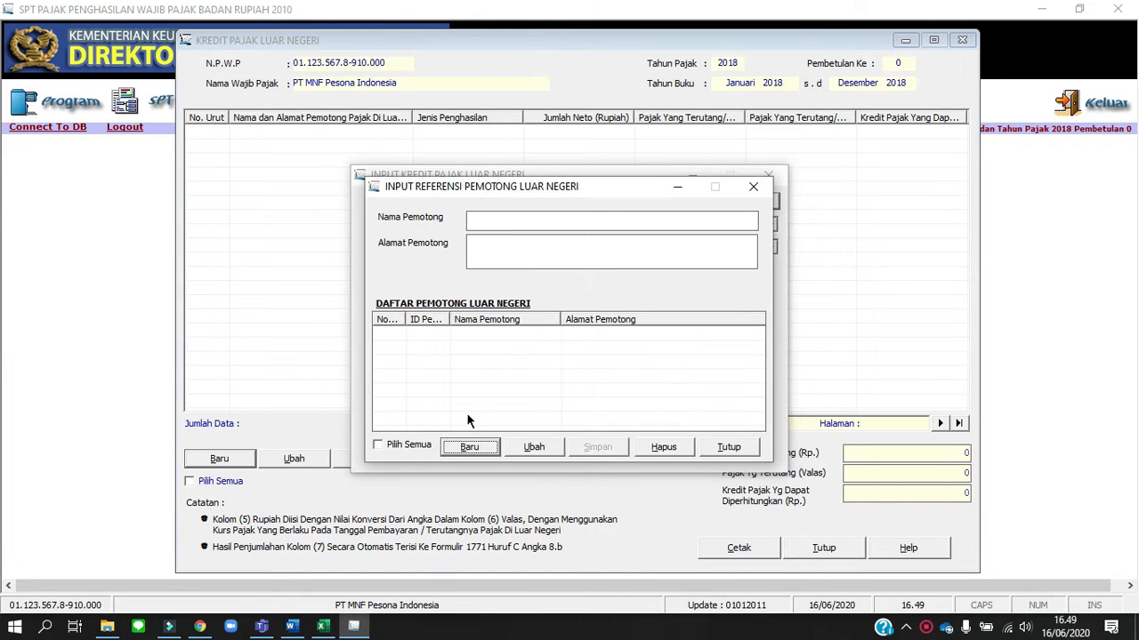
left_click(476, 447)
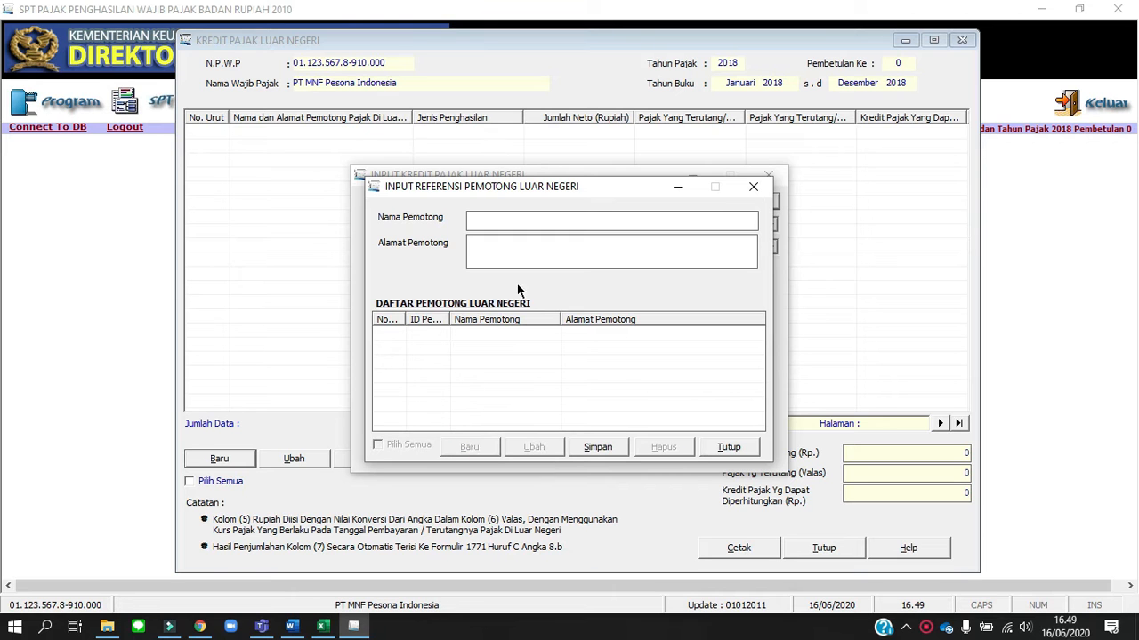
Copy the company name XBC Intl. Corp from the Word assignment into the Nama Pemotong field
key("alt+Tab")
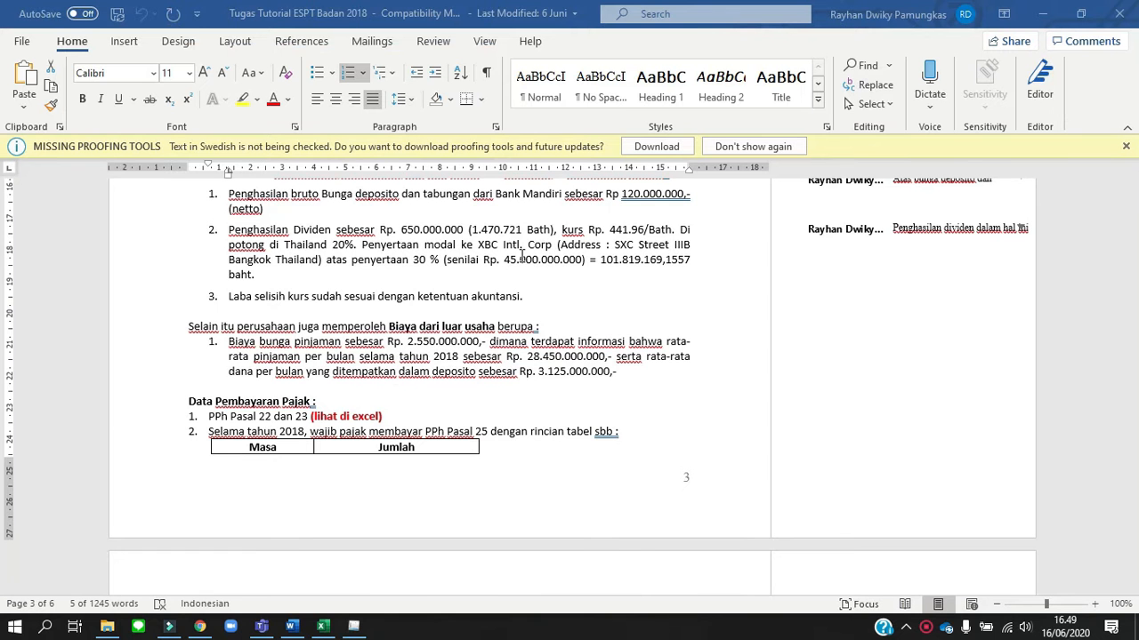
left_click(480, 244)
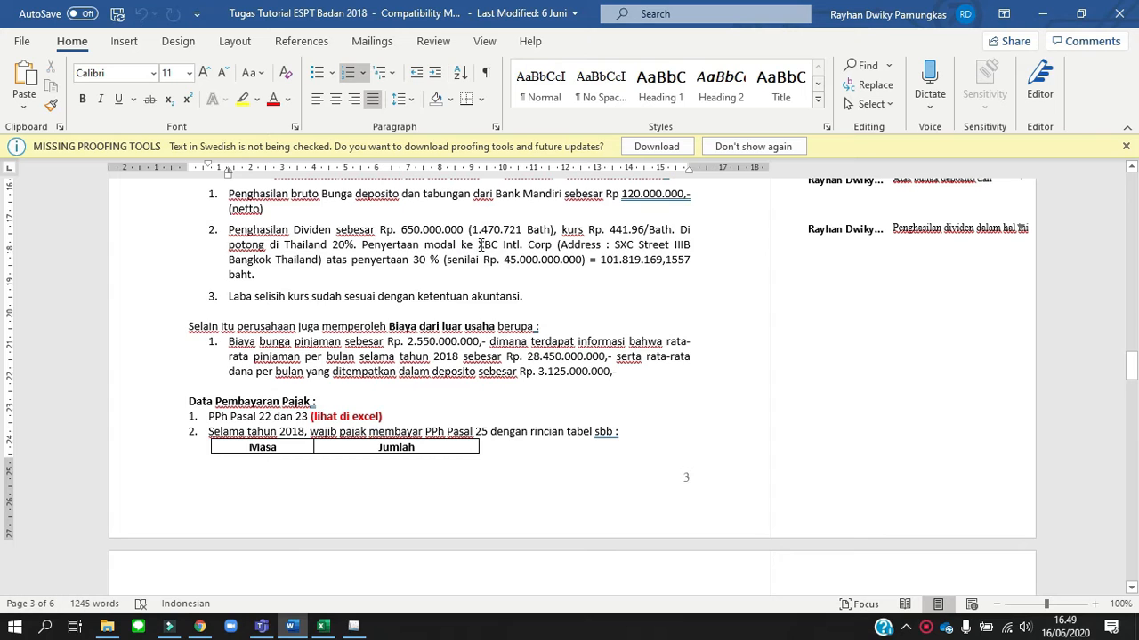
left_click_drag(480, 245, 548, 252)
key("ctrl+c")
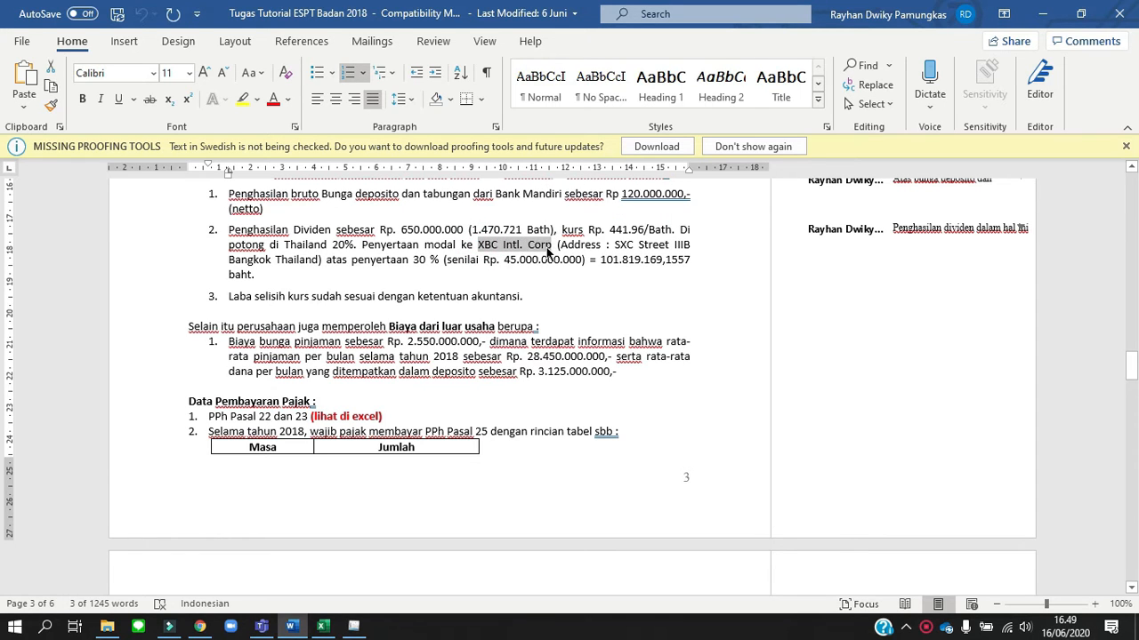
key("alt+Tab")
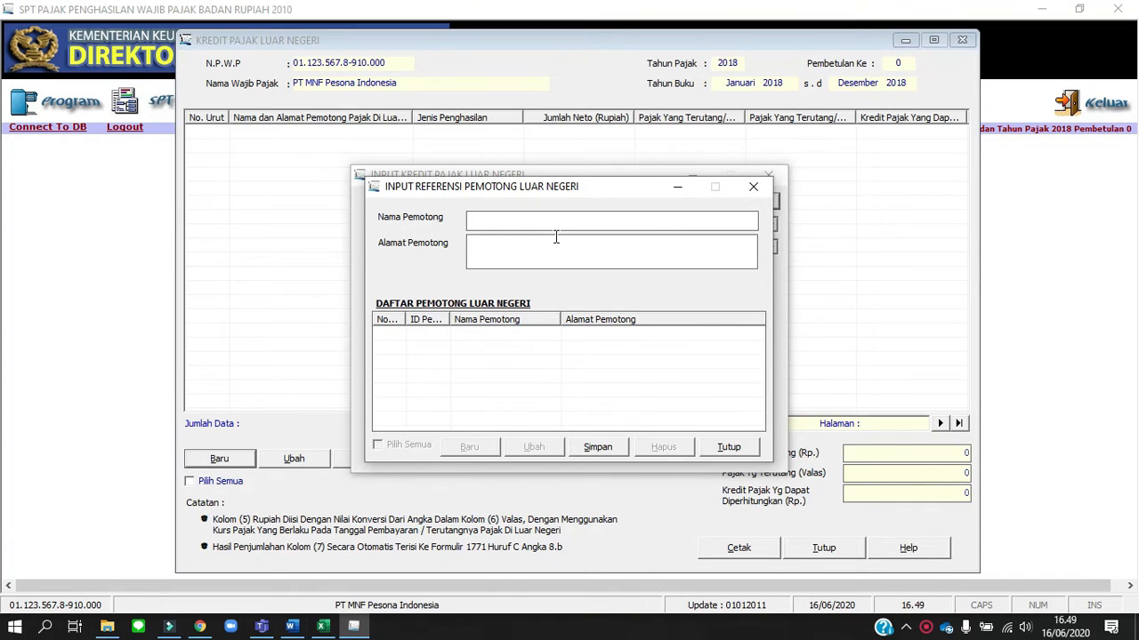
right_click(567, 222)
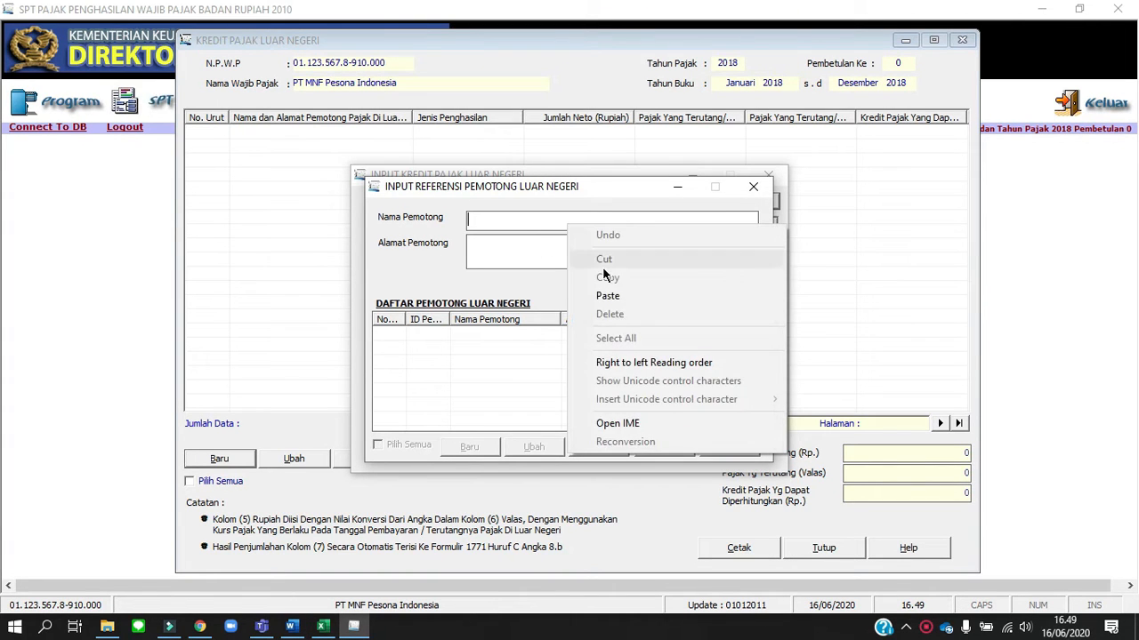
left_click(610, 294)
Copy XBC Intl. Corp's address from the Word assignment into the Alamat Pemotong field
key("alt+Tab")
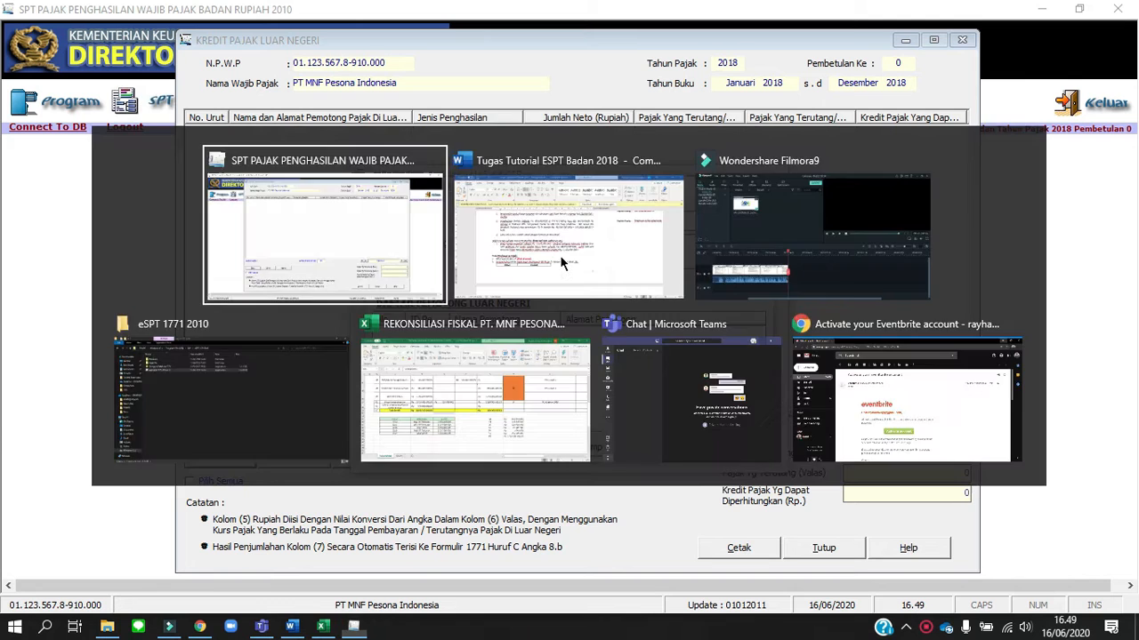
key("alt+Tab")
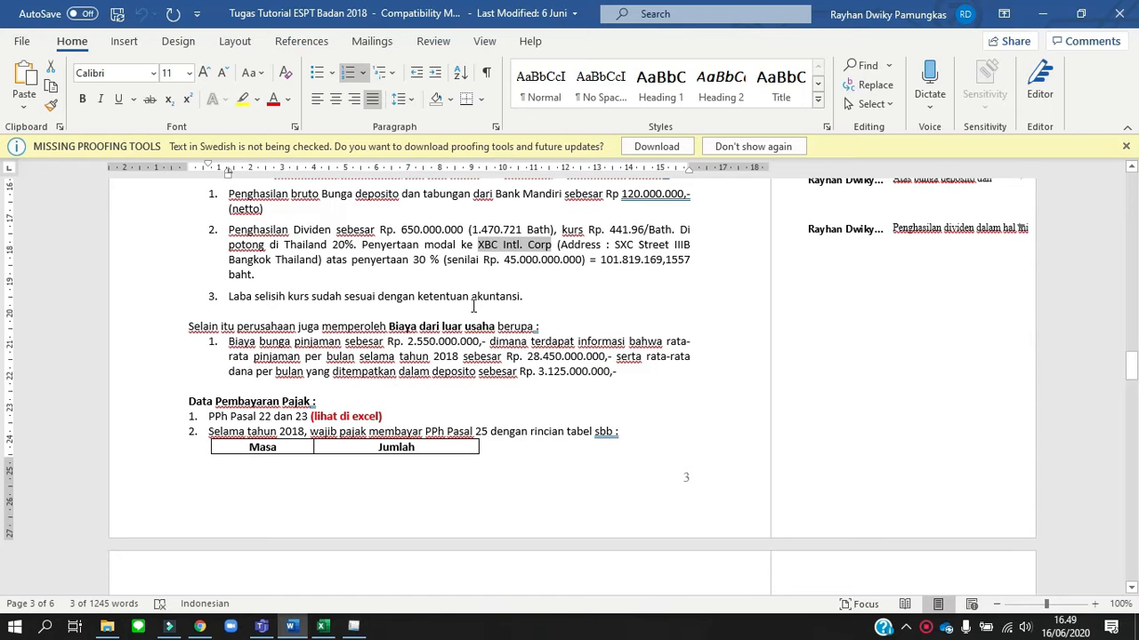
left_click(615, 243)
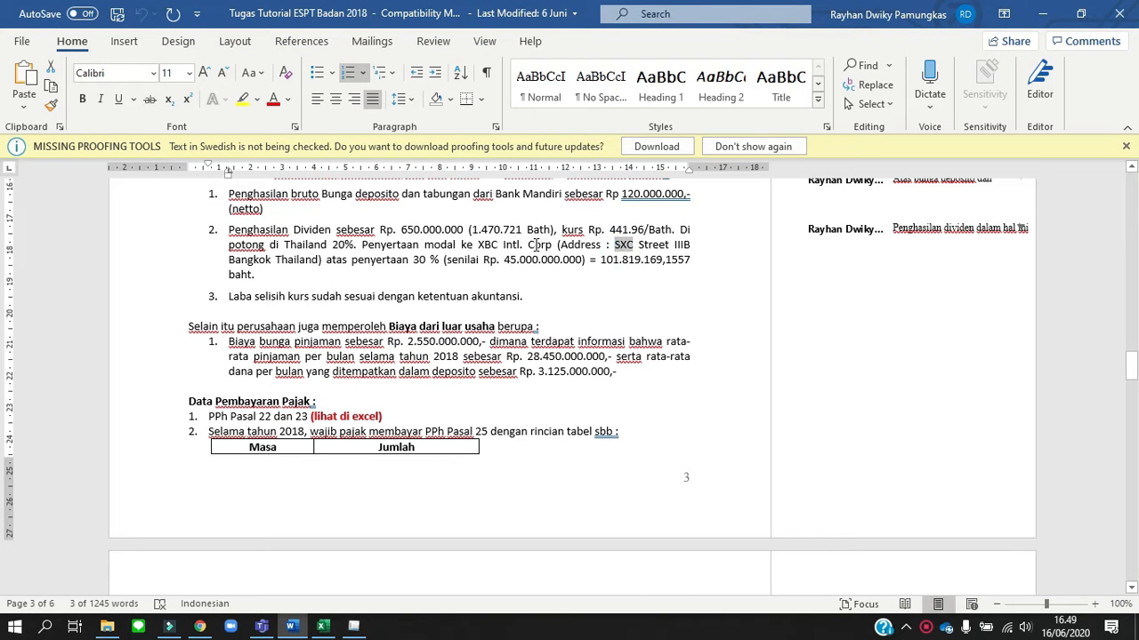
left_click_drag(615, 243, 320, 258)
key("shift+Left")
key("ctrl+c")
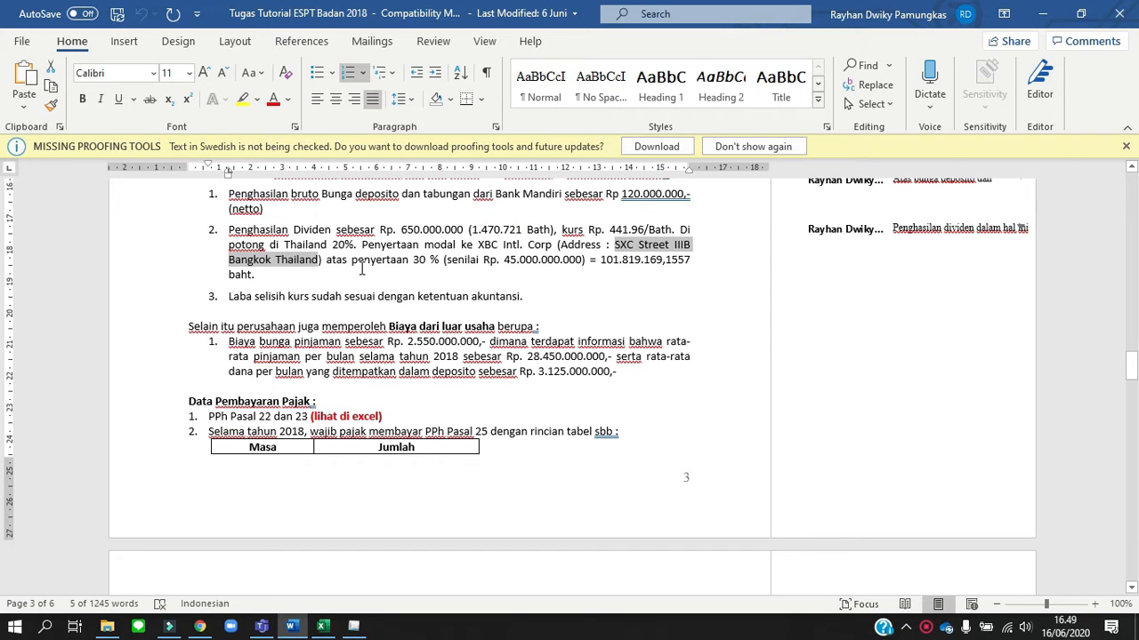
key("alt+Tab")
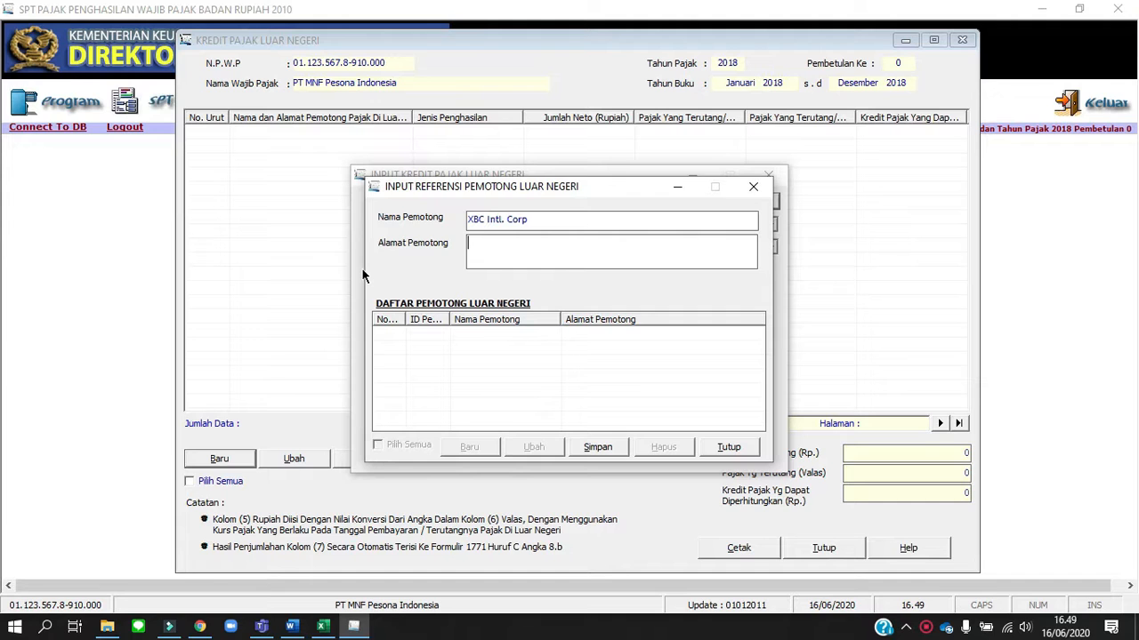
right_click(493, 243)
left_click(535, 315)
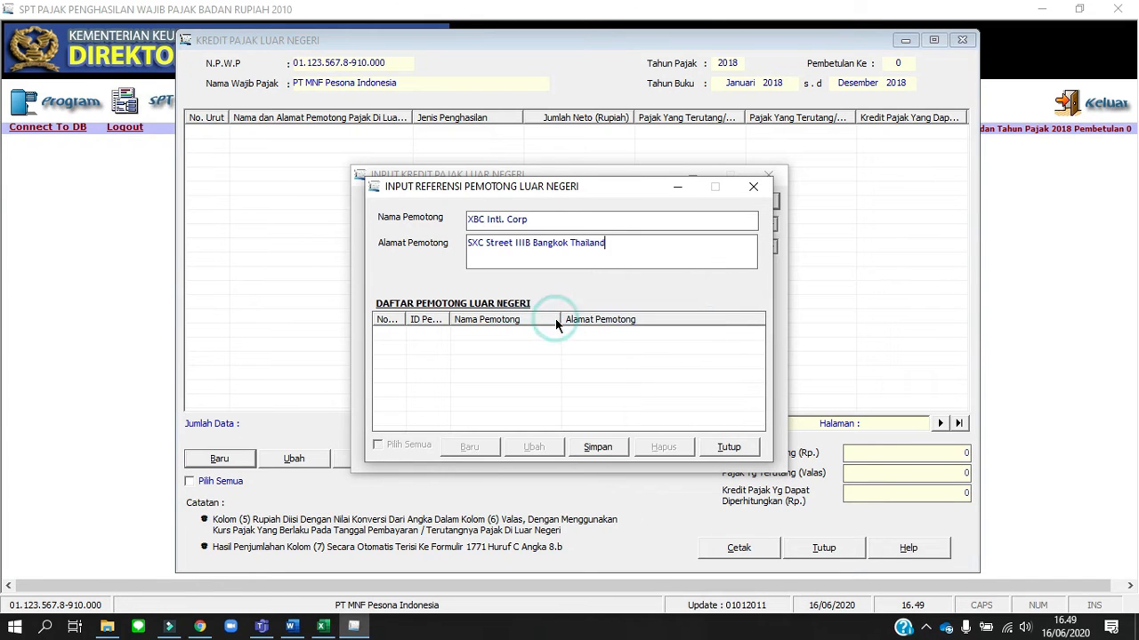
Save the XBC Intl. Corp withholder record, accept entering new data, and close the foreign withholder reference form
left_click(598, 447)
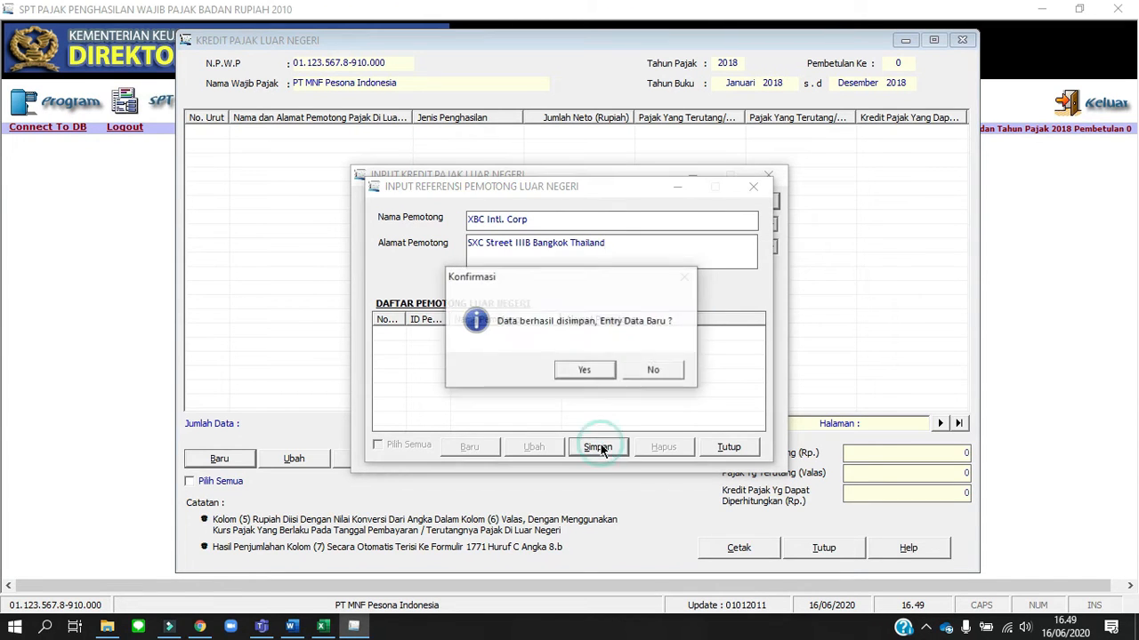
left_click(589, 372)
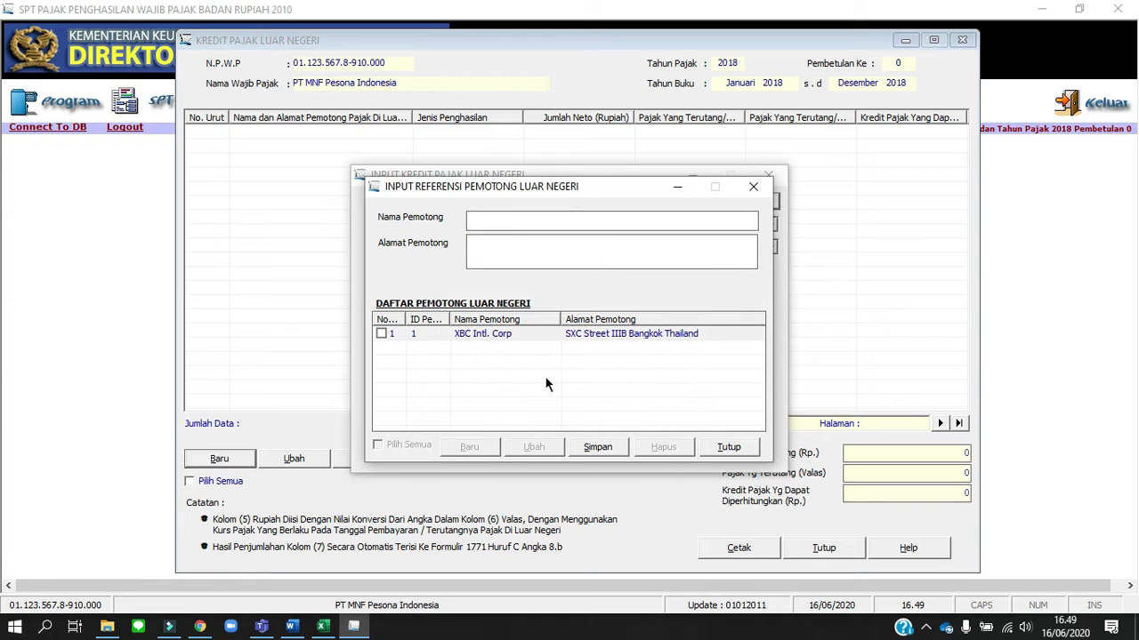
left_click(723, 447)
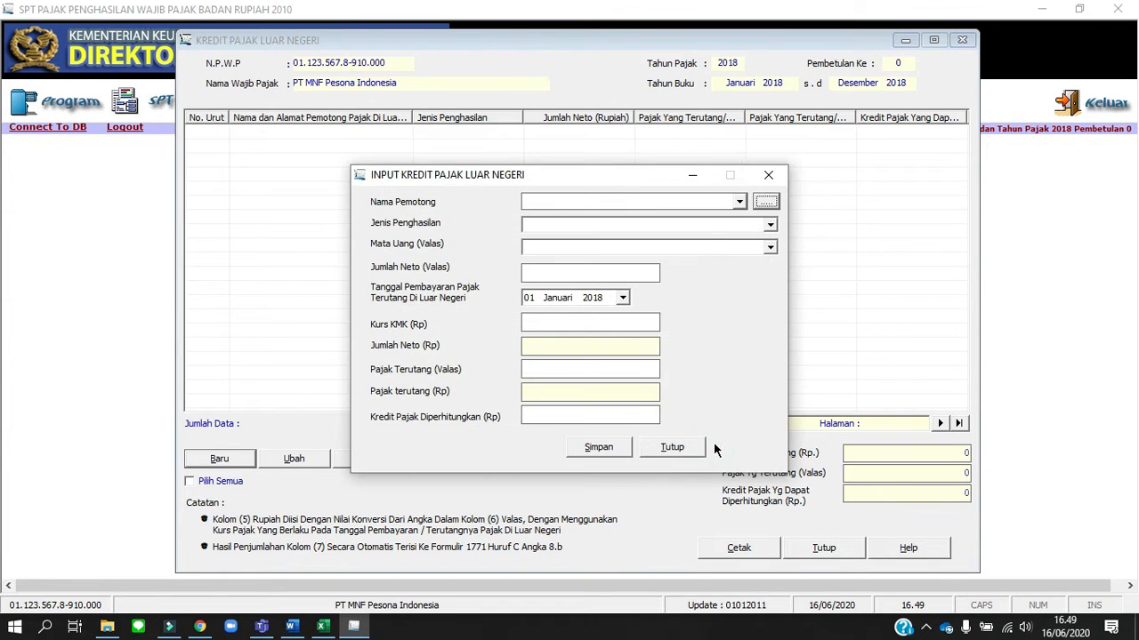
Choose XBC Intl. Corp as Nama Pemotong and Dividen as Jenis Penghasilan, checking the income type in the Word assignment
left_click(738, 202)
left_click(700, 216)
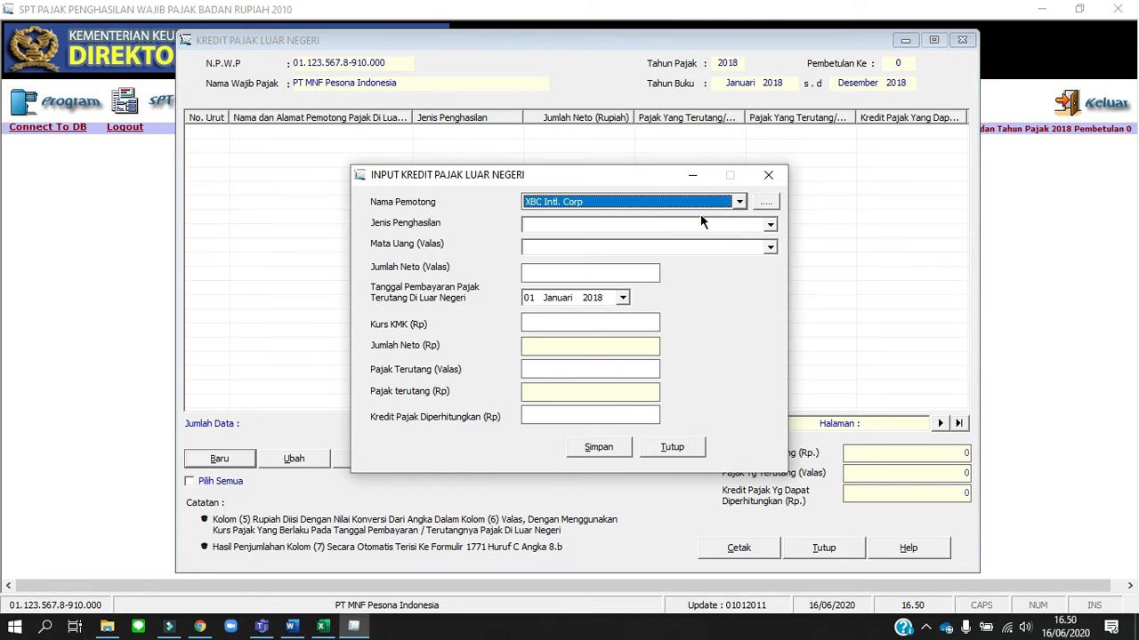
left_click(771, 225)
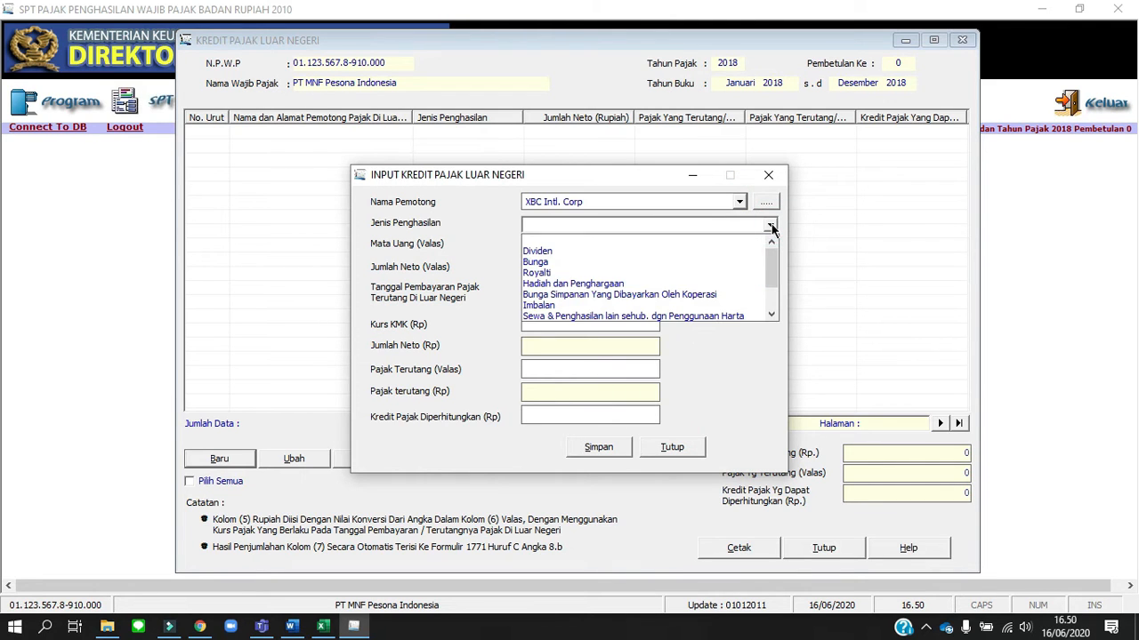
key("alt+Tab")
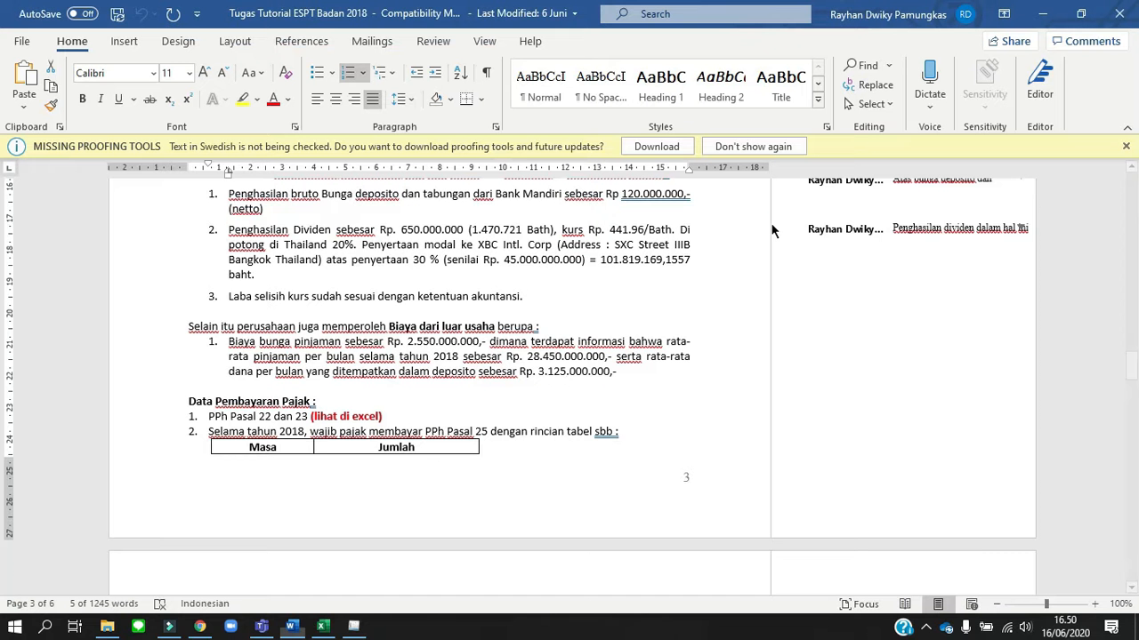
key("alt+Tab")
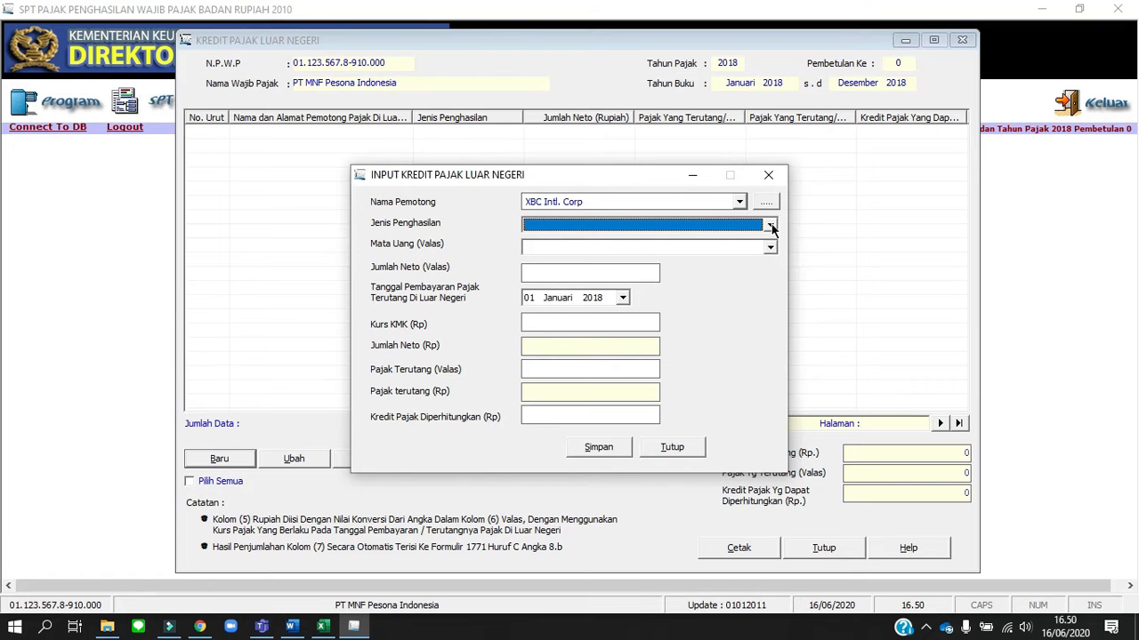
left_click(770, 225)
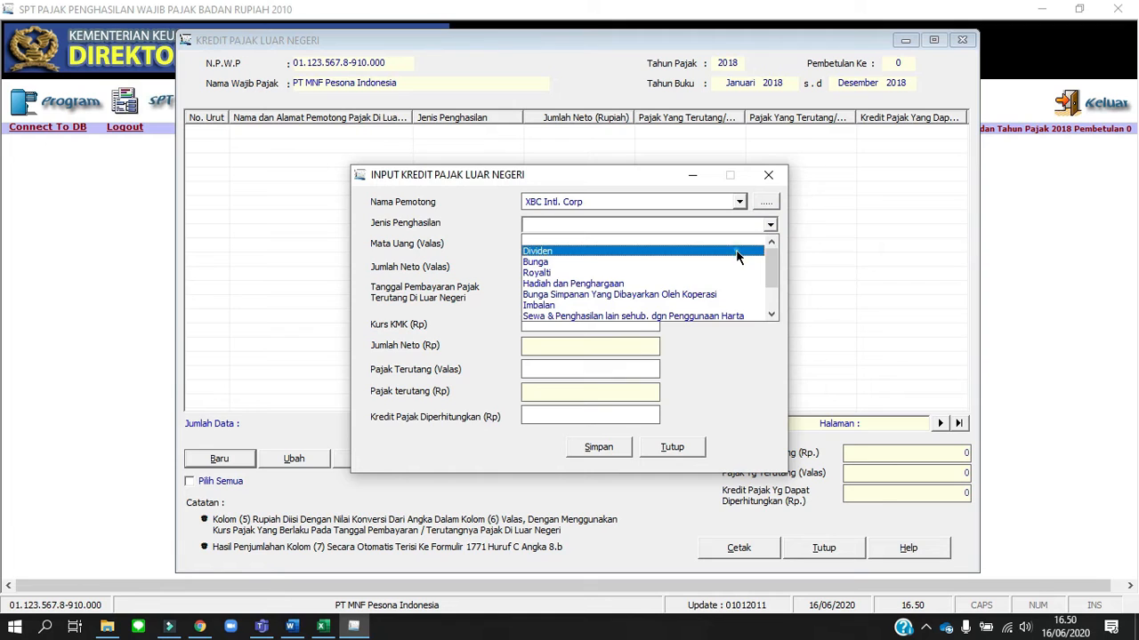
left_click(756, 247)
Set Mata Uang (Valas) to Bath Thailand (BATH)
left_click(770, 249)
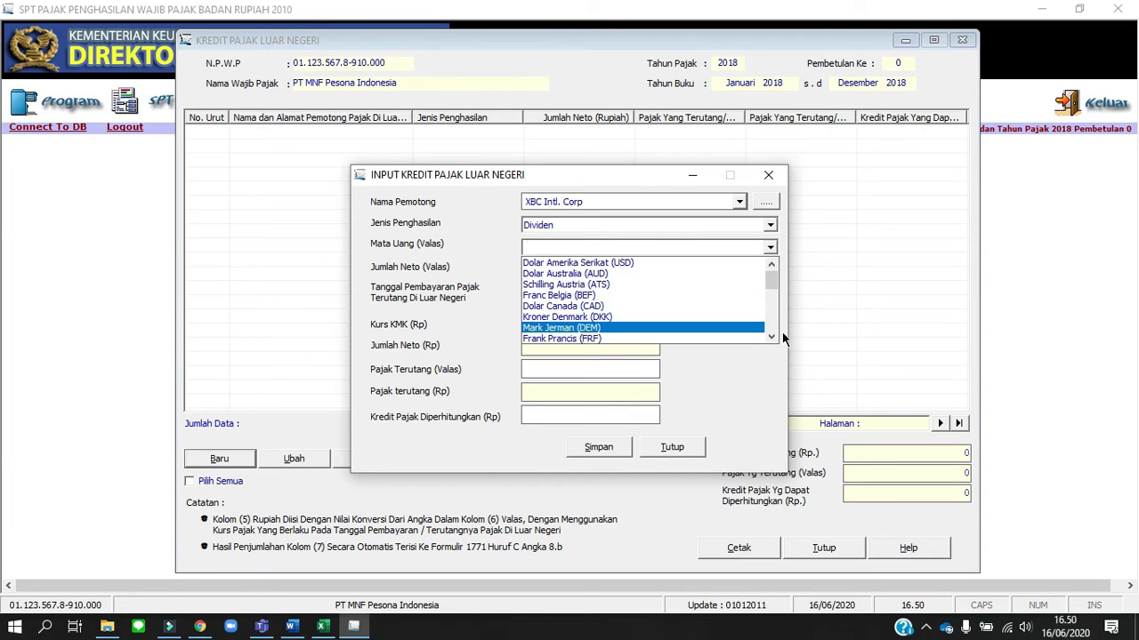
left_click(770, 336)
left_click(770, 335)
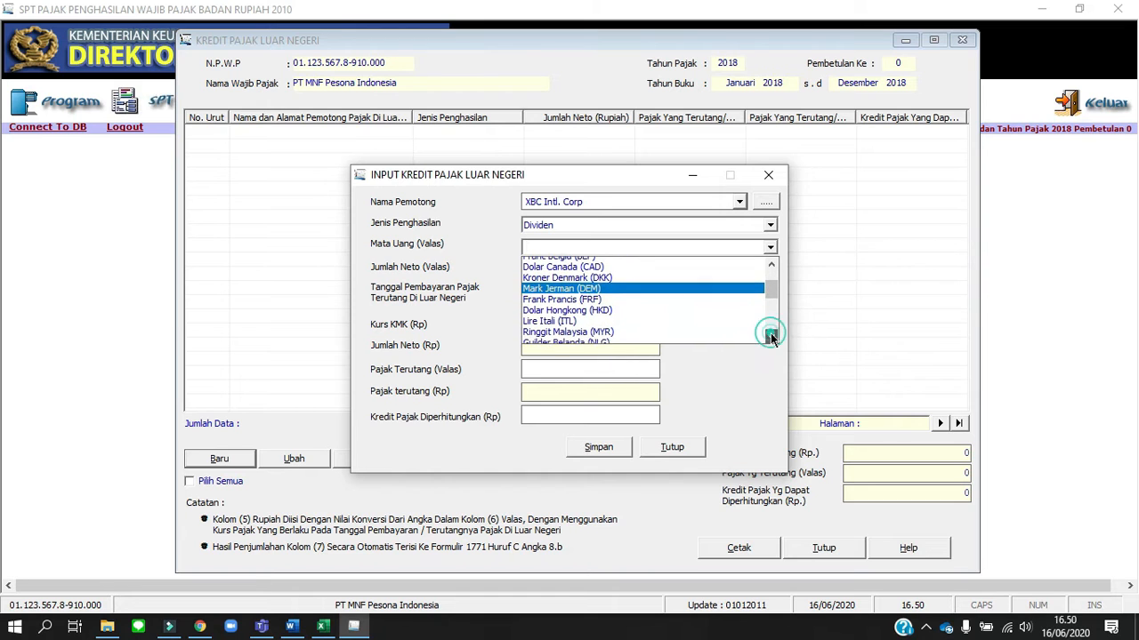
left_click(770, 335)
left_click(770, 336)
left_click(770, 335)
left_click(771, 335)
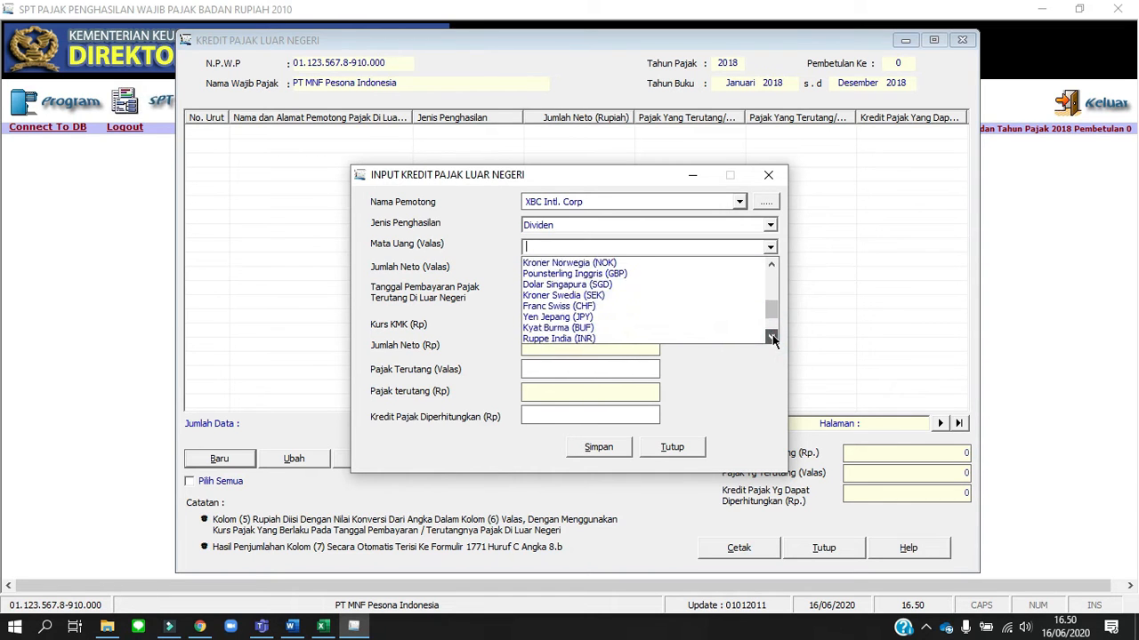
left_click(770, 335)
left_click(771, 335)
left_click(770, 336)
left_click(770, 335)
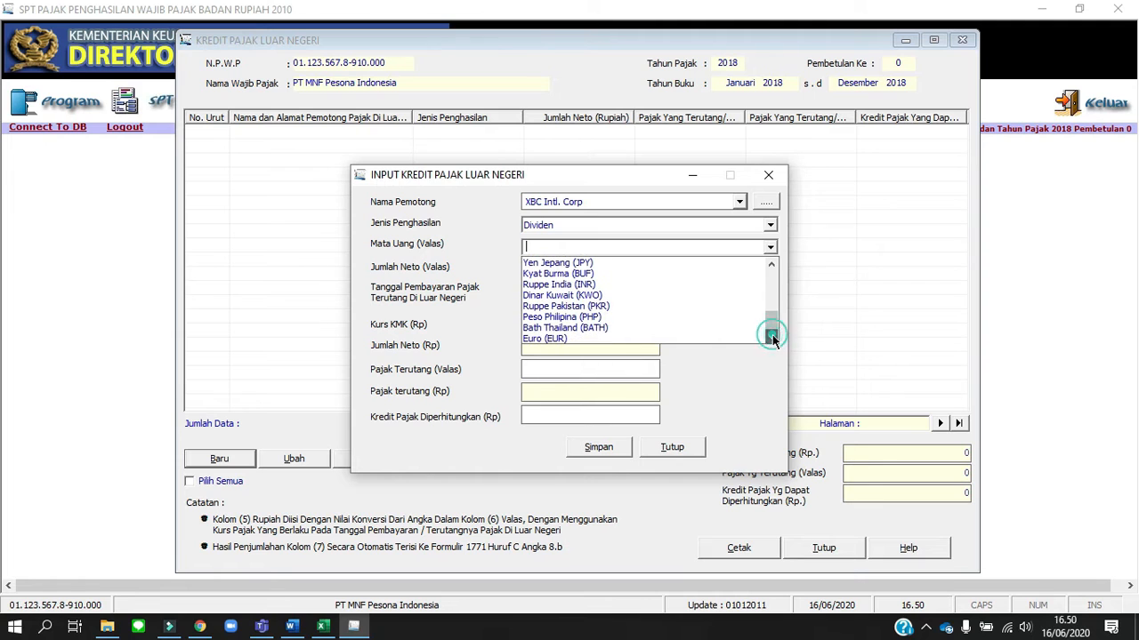
left_click(625, 326)
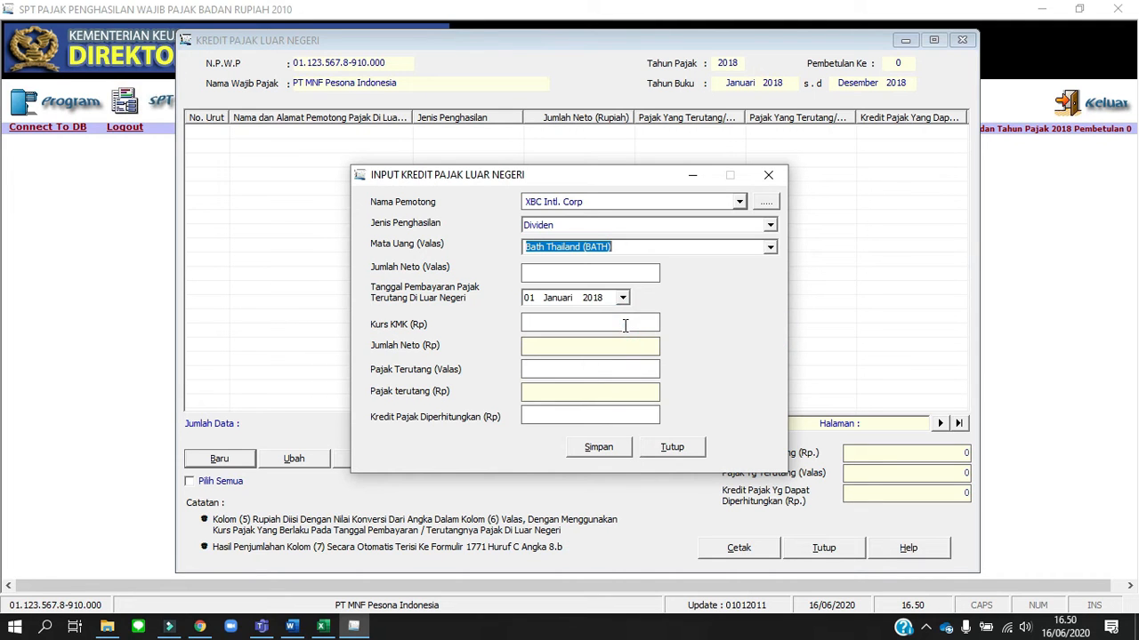
Copy the baht dividend amount 1.470.721 from the Word assignment into Jumlah Neto (Valas)
left_click(605, 274)
key("alt+Tab")
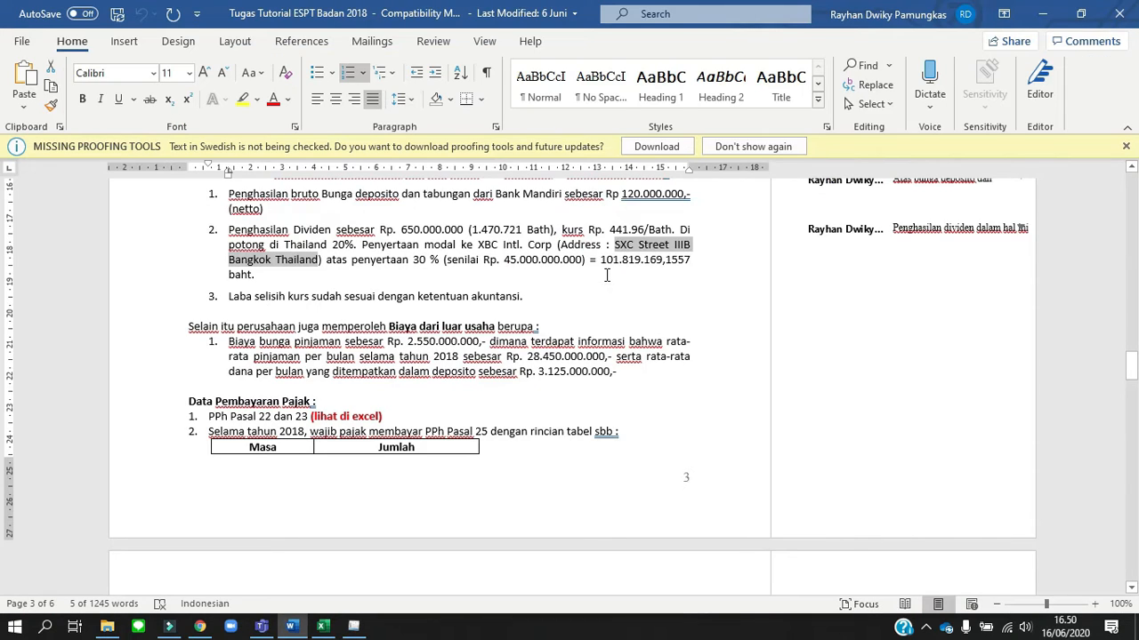
left_click(598, 245)
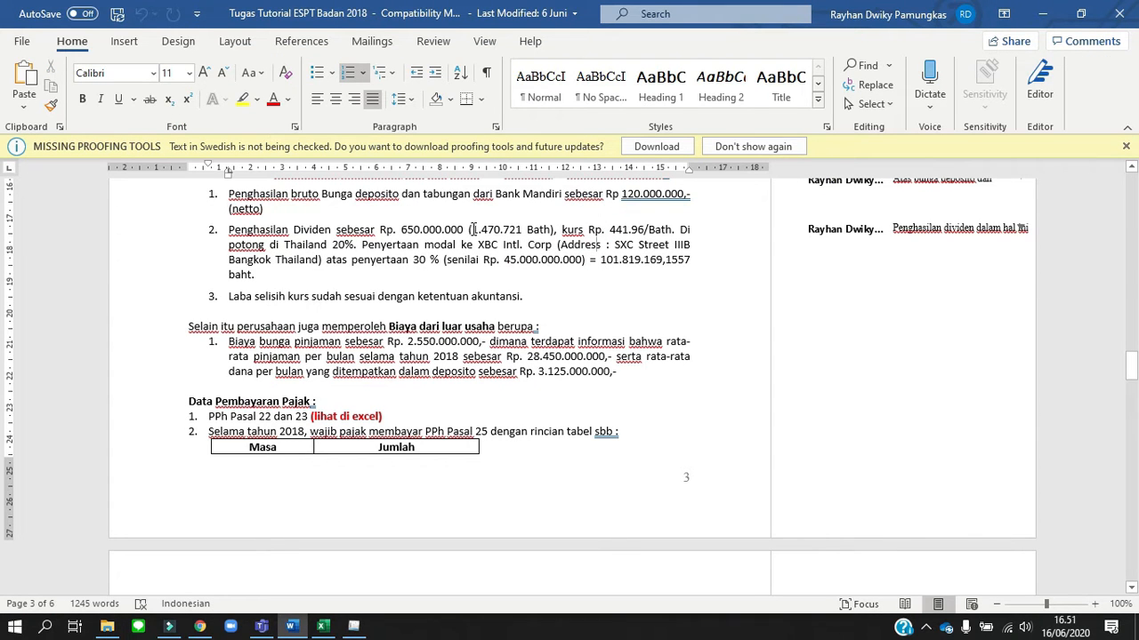
left_click_drag(473, 229, 520, 229)
key("ctrl+c")
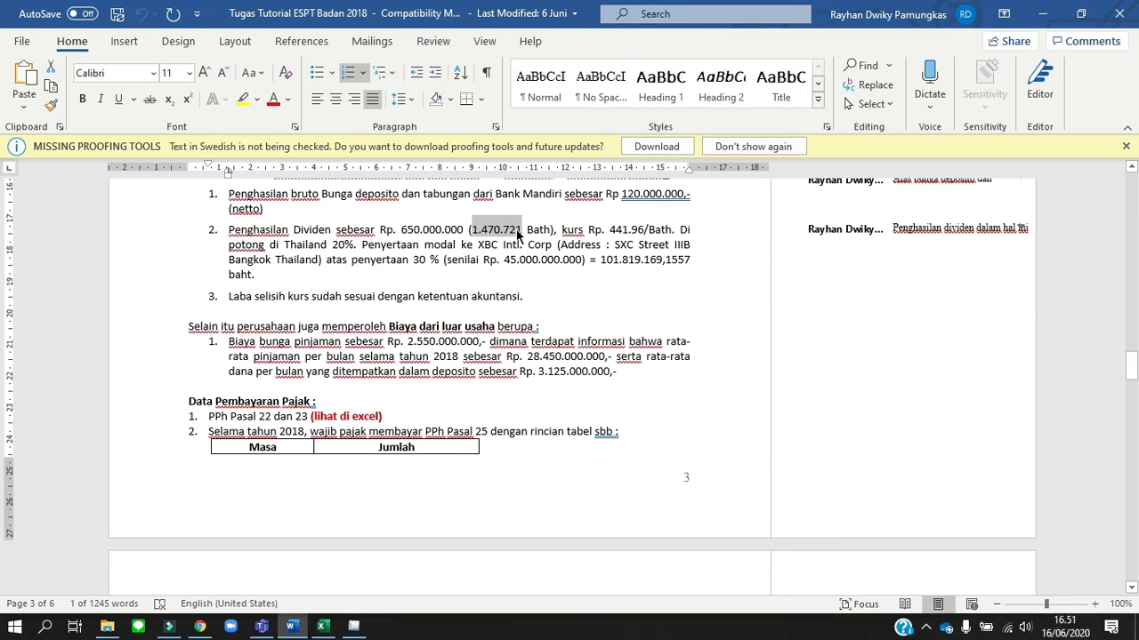
key("alt+Tab")
left_click(550, 270)
right_click(550, 269)
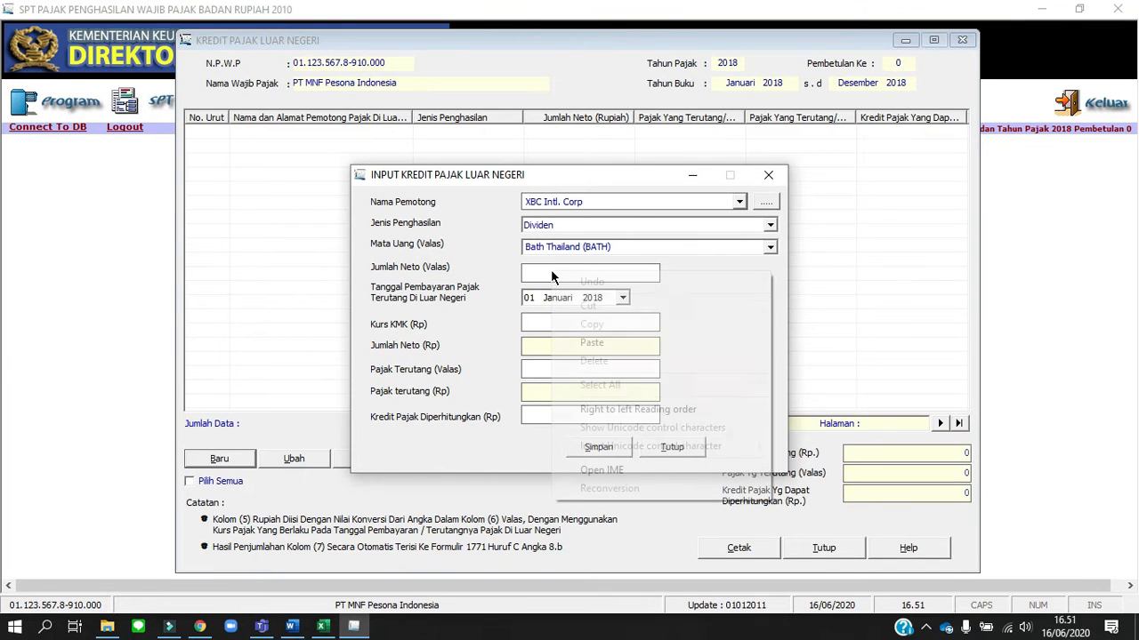
left_click(611, 342)
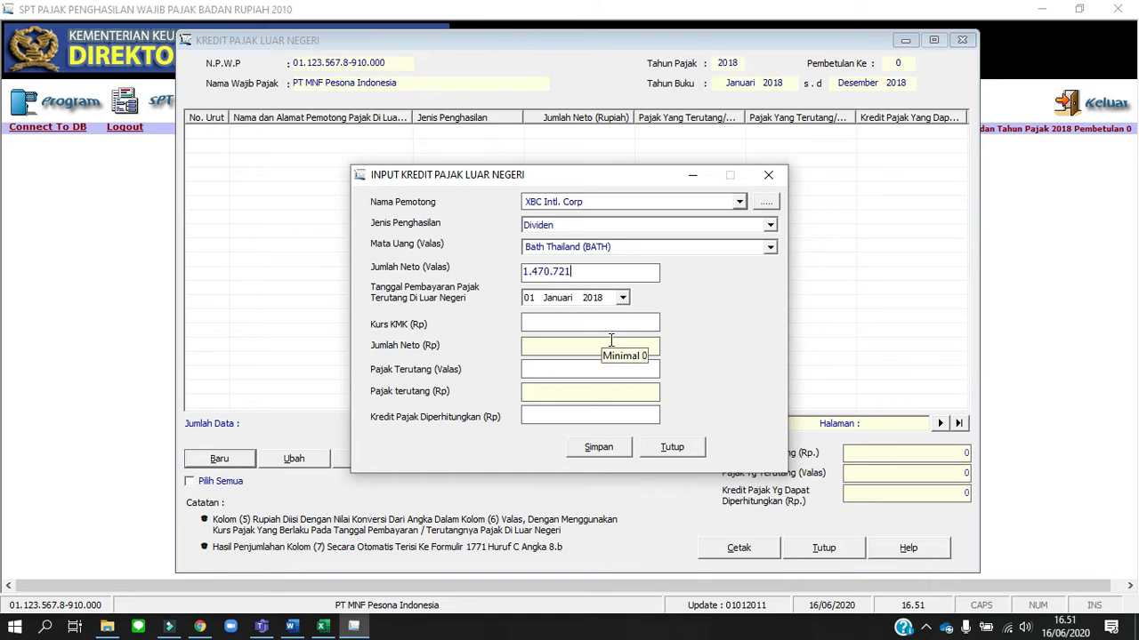
Look up the baht exchange rate in the Word assignment and enter 441,96 as Kurs KMK (Rp)
key("alt+Tab")
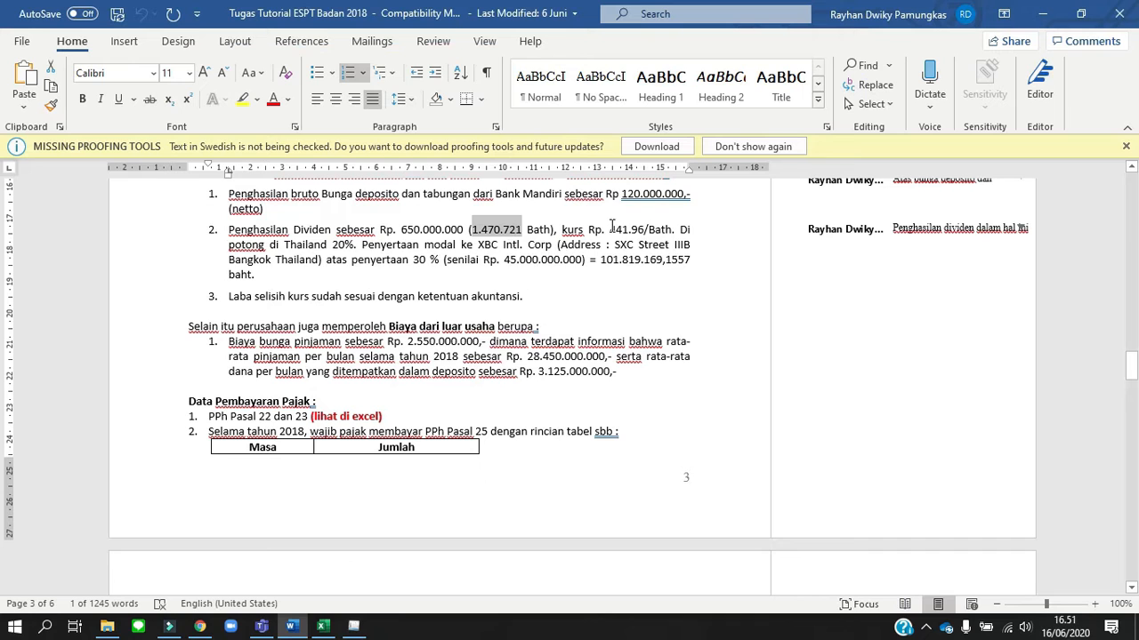
left_click(612, 228)
left_click_drag(612, 228, 644, 233)
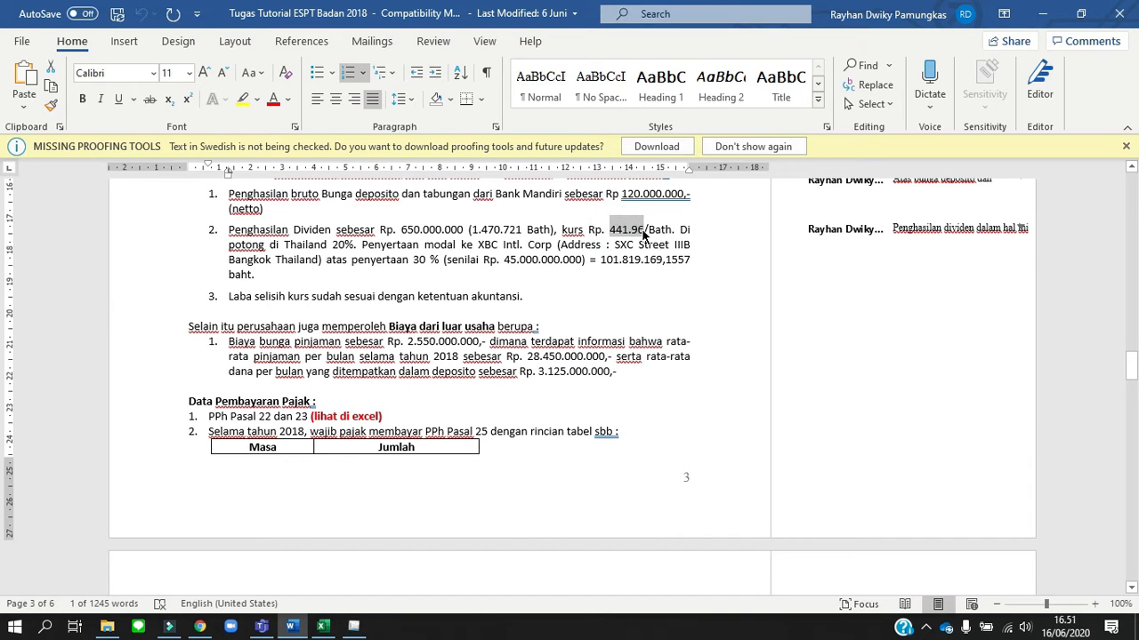
key("alt+Tab")
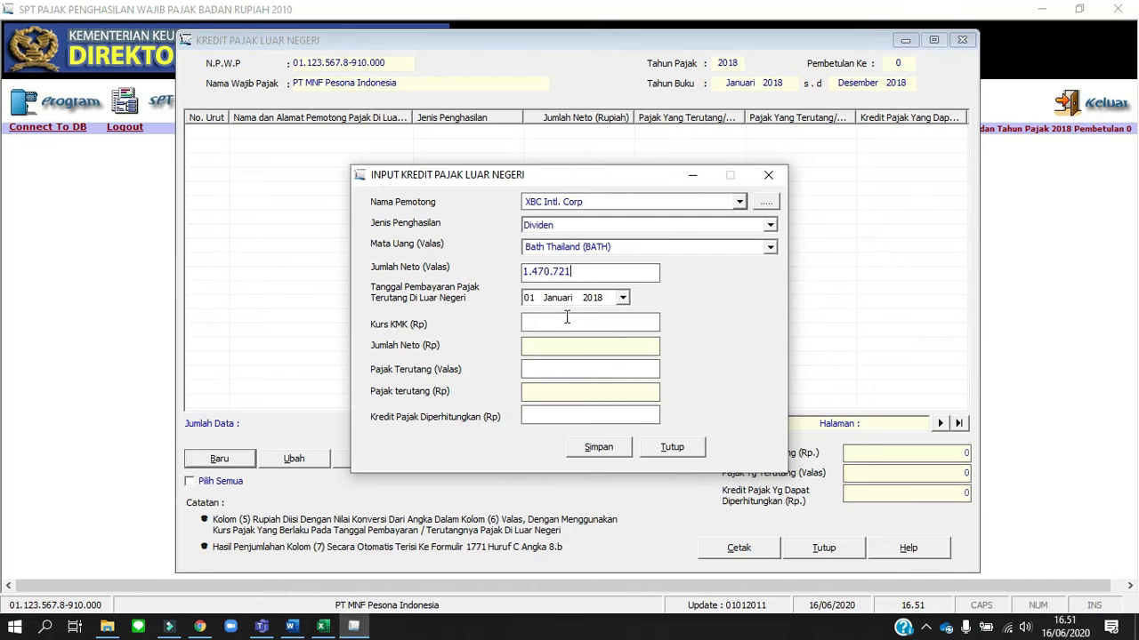
left_click(567, 317)
type("441,96")
key("Tab")
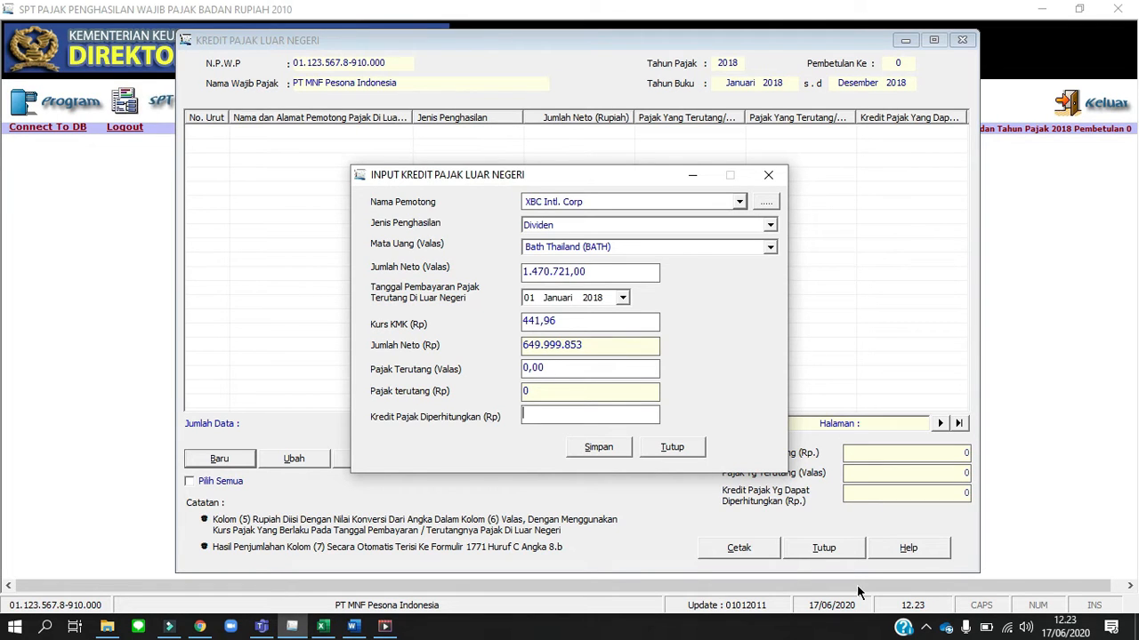
Check the 20% tax calculation in the Excel fiscal reconciliation and enter 294144 as Pajak Terutang (Valas)
key("alt+Tab")
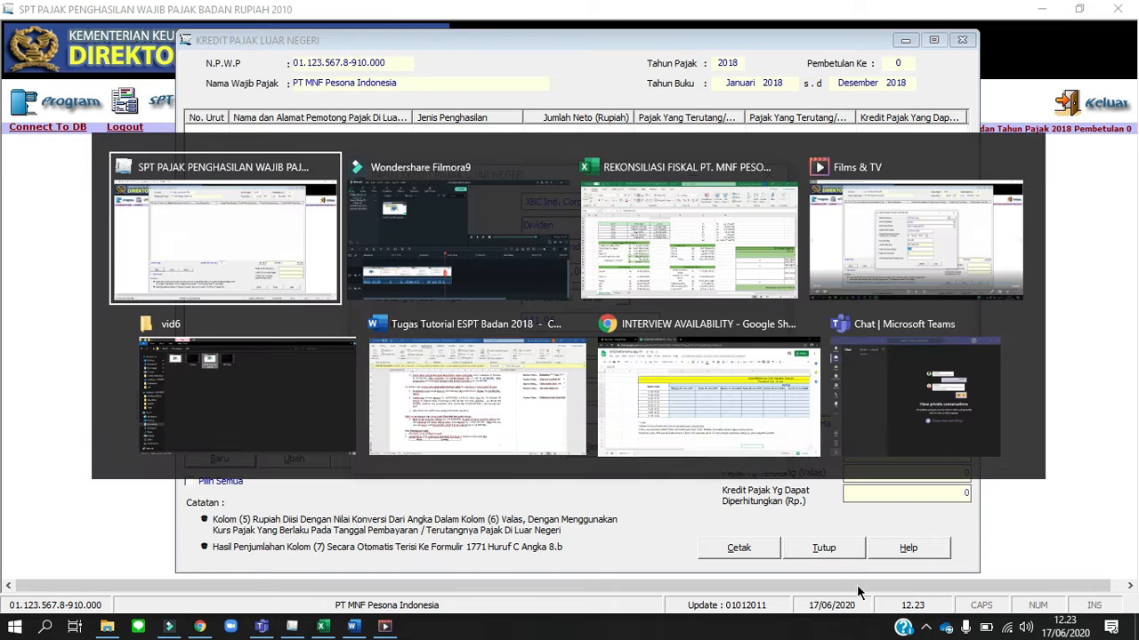
key("alt+Tab")
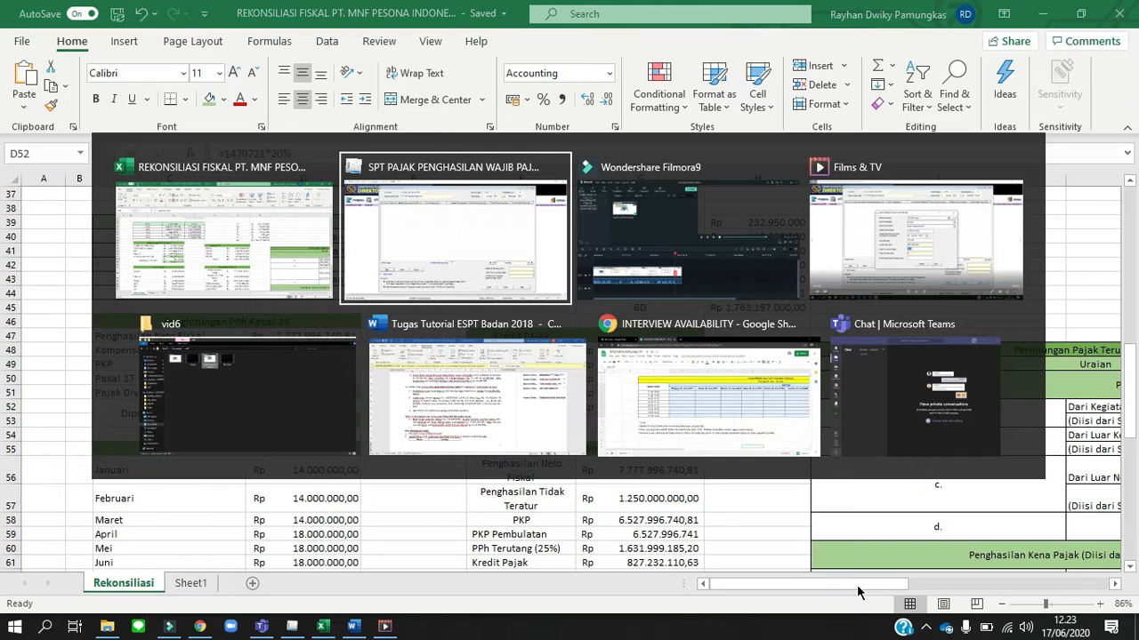
key("alt+Tab")
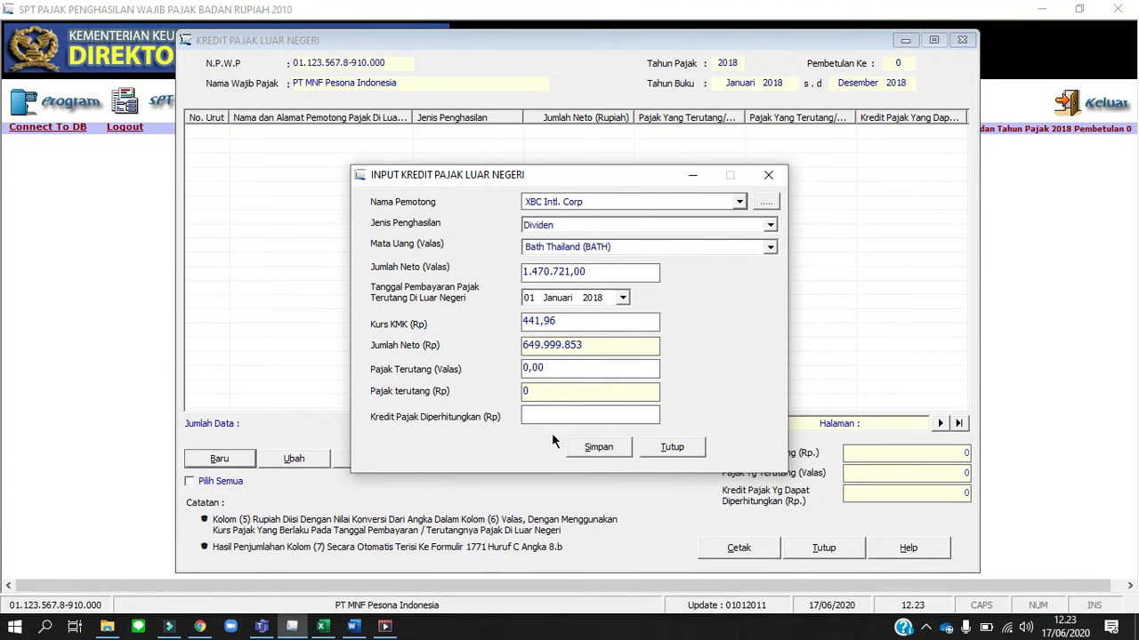
left_click(538, 367)
type("294144")
key("Tab")
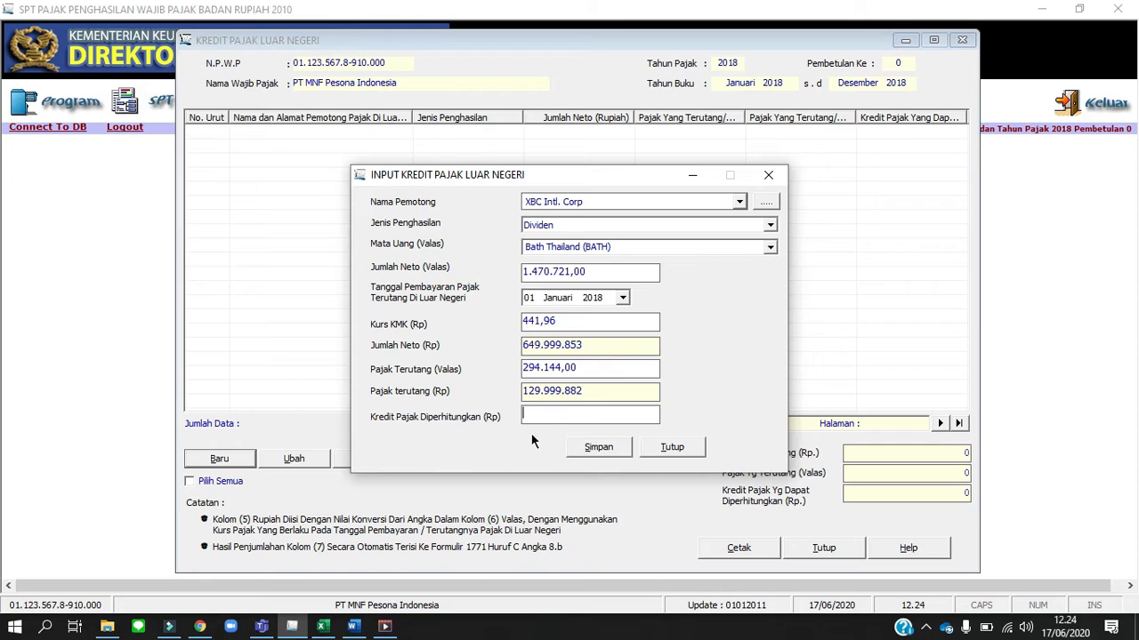
Paste 1.470.721 into Kredit Pajak Diperhitungkan (Rp) and save the foreign tax credit entry
left_click(588, 393)
left_click_drag(594, 388, 614, 388)
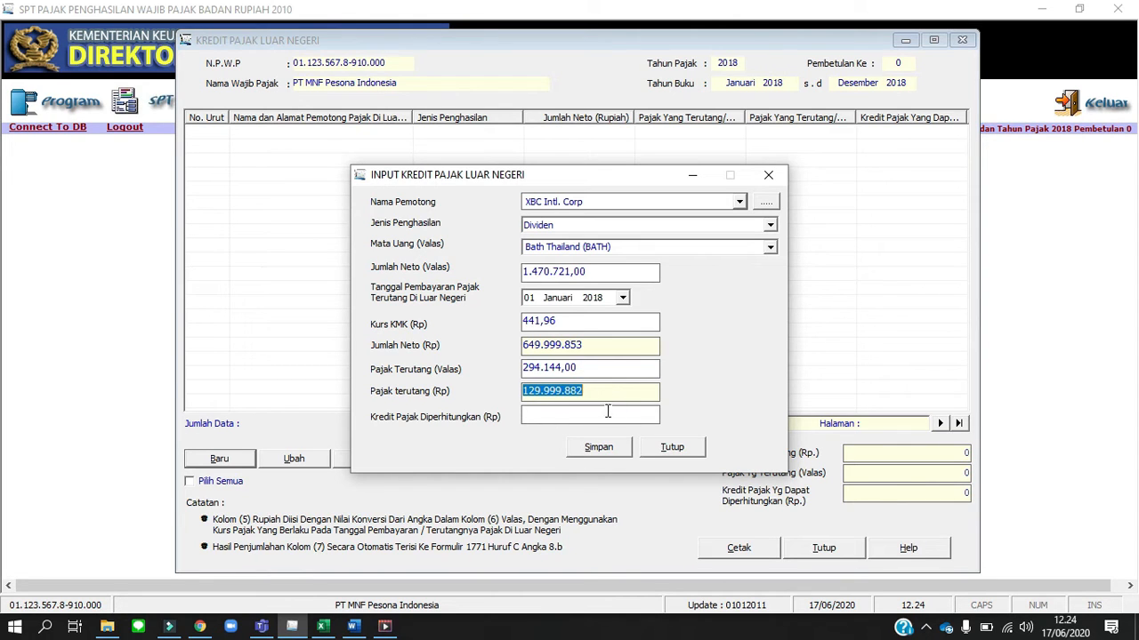
right_click(607, 411)
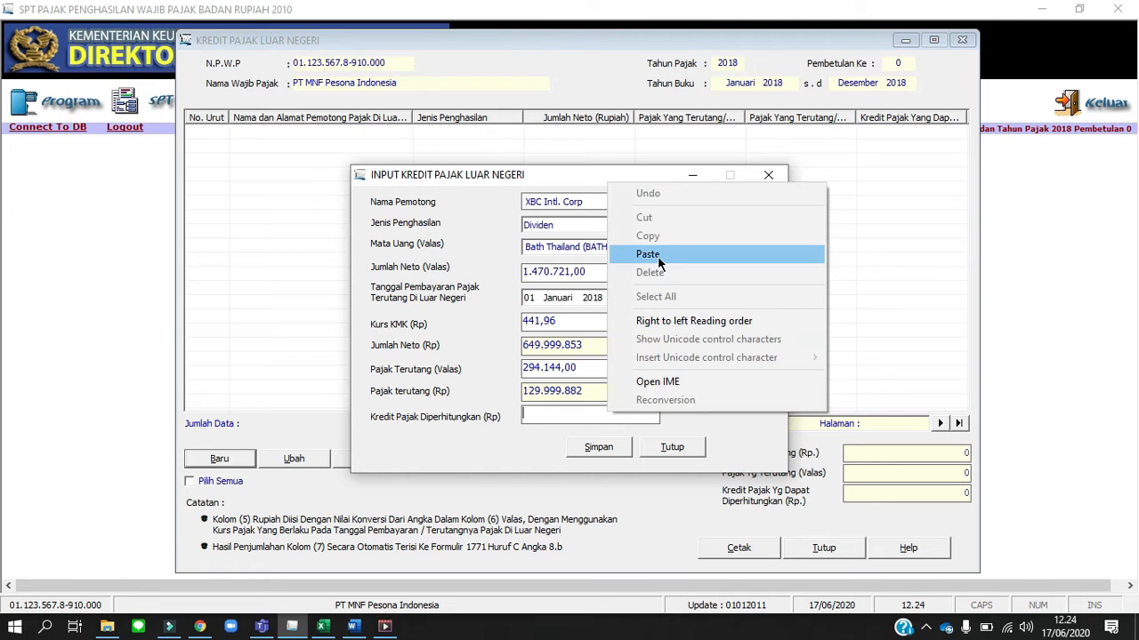
left_click(655, 254)
left_click(608, 449)
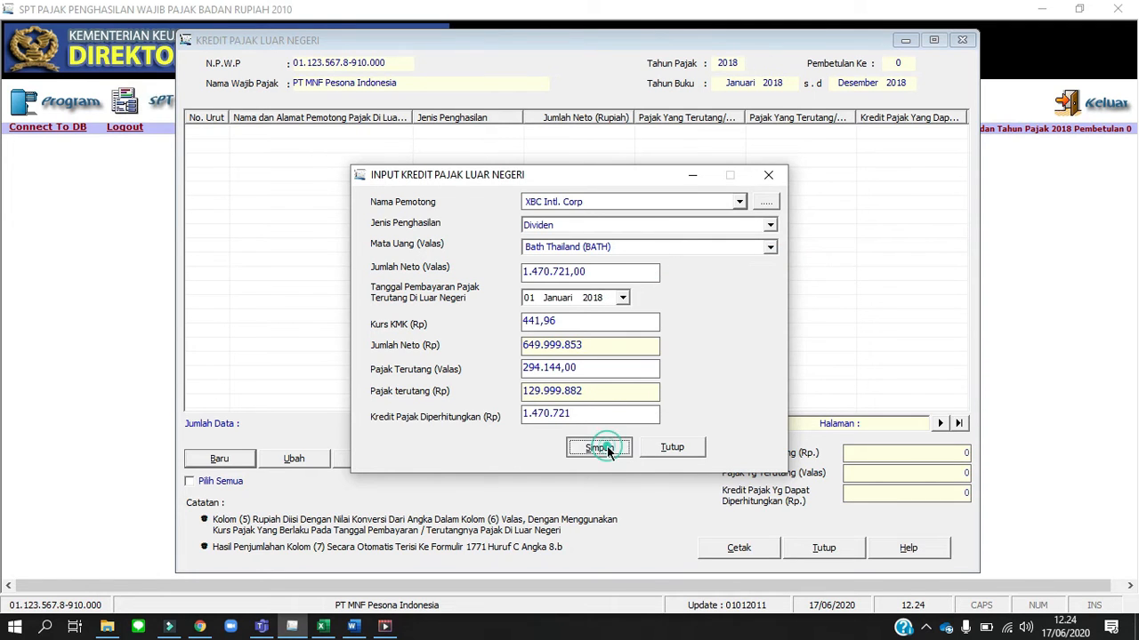
Close the foreign tax credit entry's save confirmation and open the main SPT PPh Wajib Pajak Badan form
left_click(578, 371)
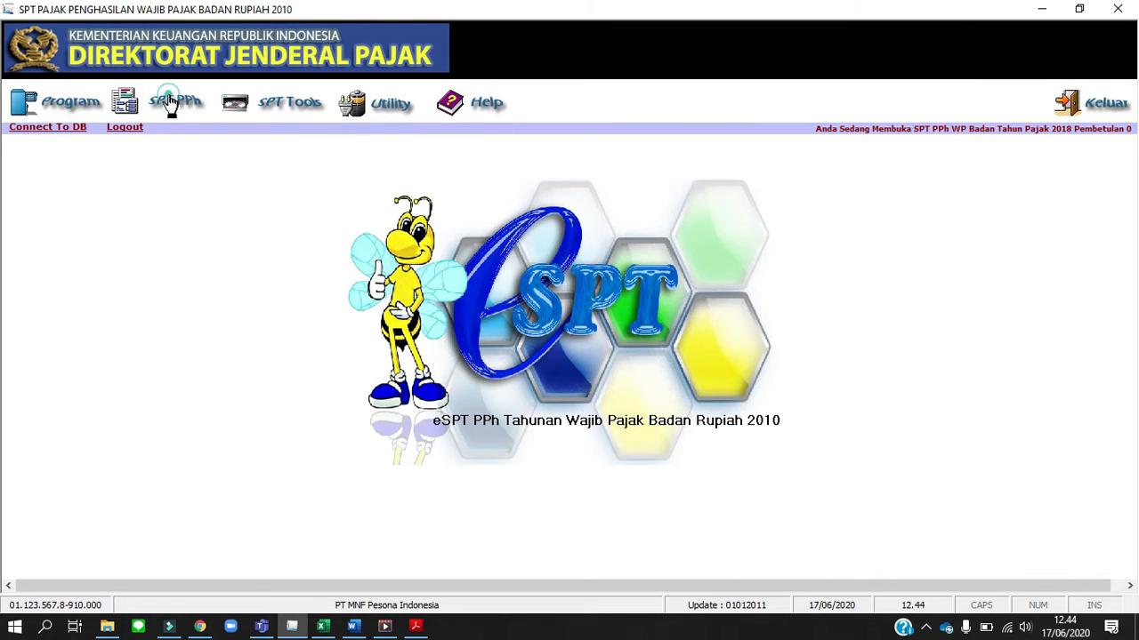
left_click(172, 102)
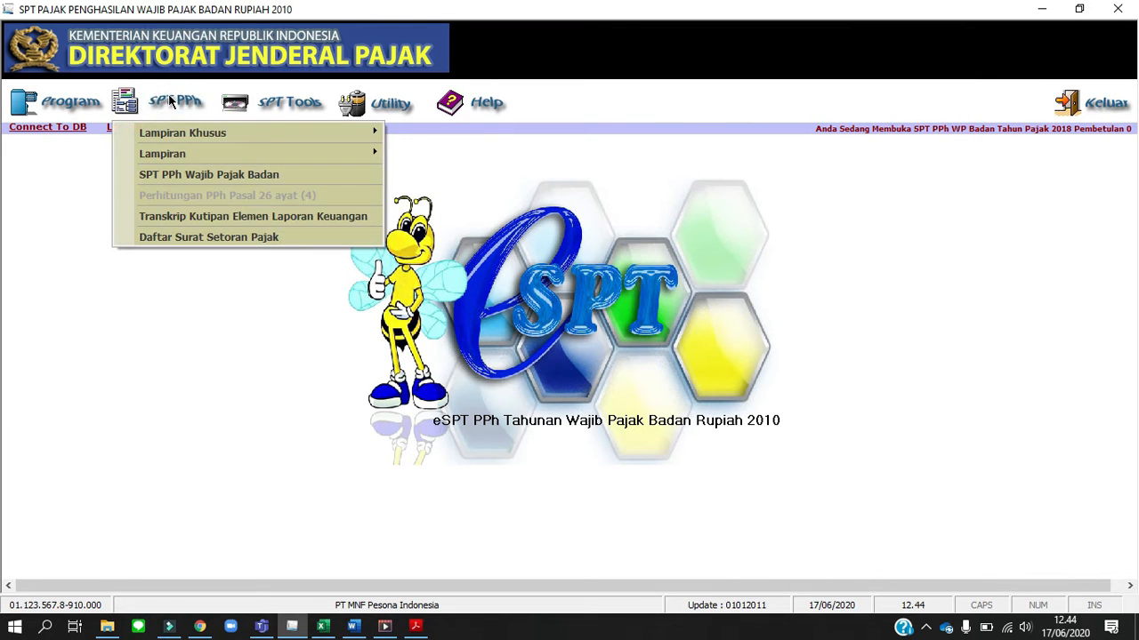
left_click(218, 175)
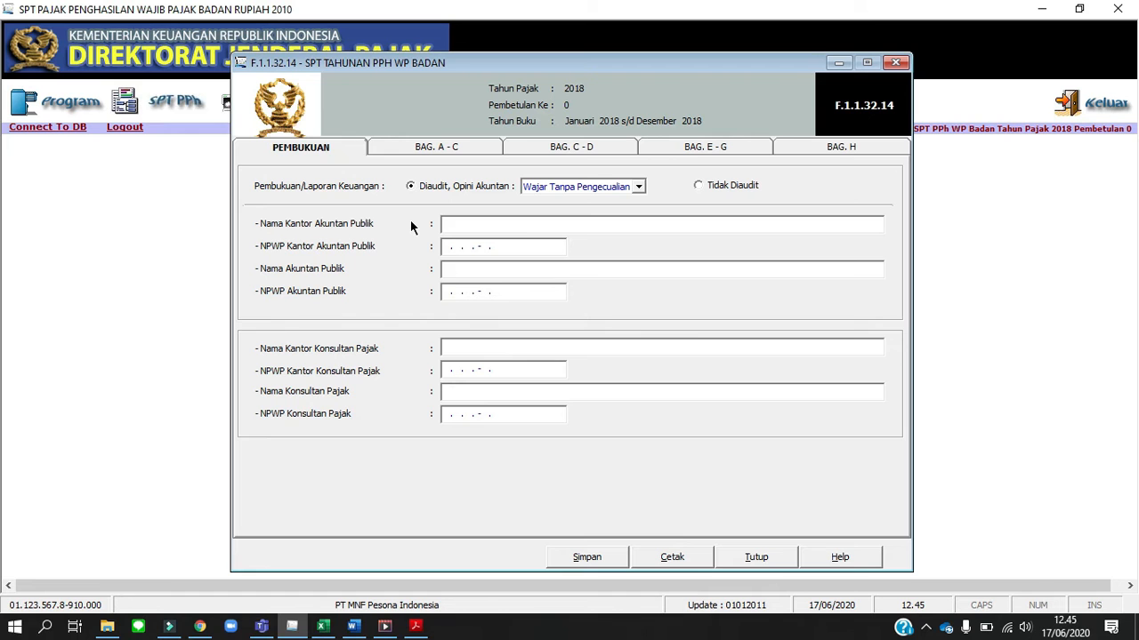
Look up the Laporan Keuangan status in the Word assignment and set Pembukuan/Laporan Keuangan to Tidak Diaudit
key("alt+Tab")
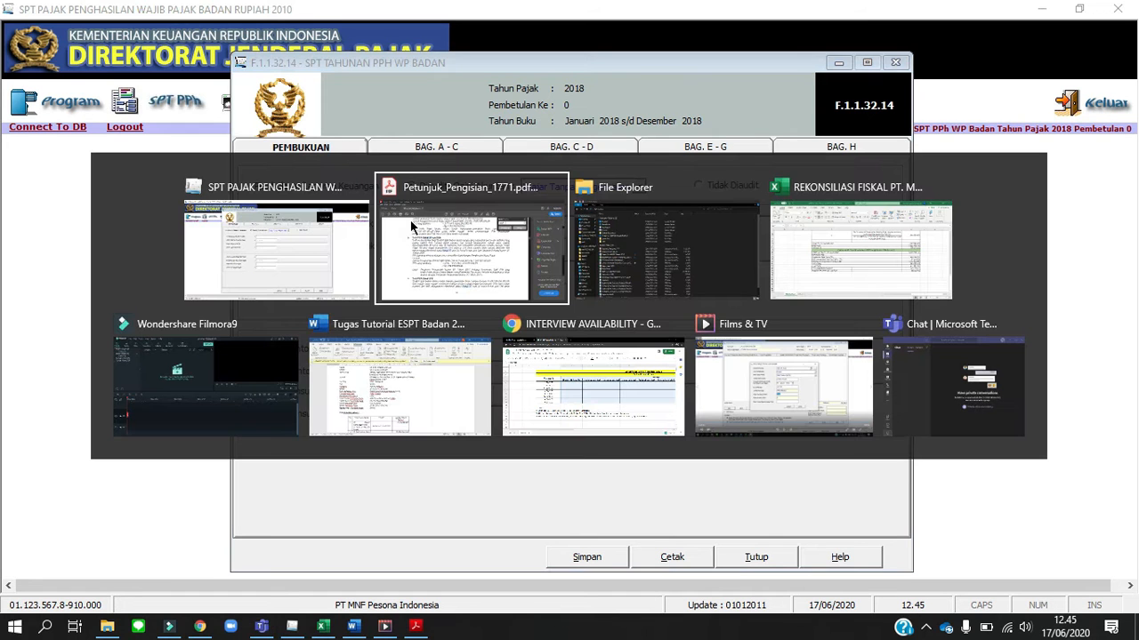
key("alt+Tab")
key("alt+Tab")
key("alt+Tab")
key("alt+Tab")
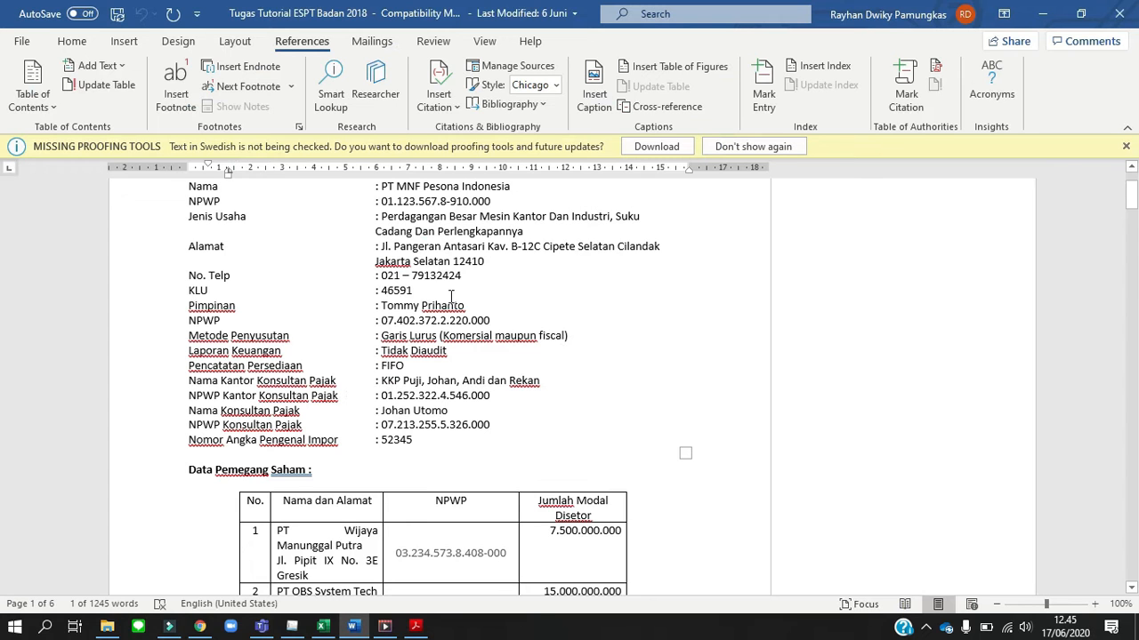
key("alt+Tab")
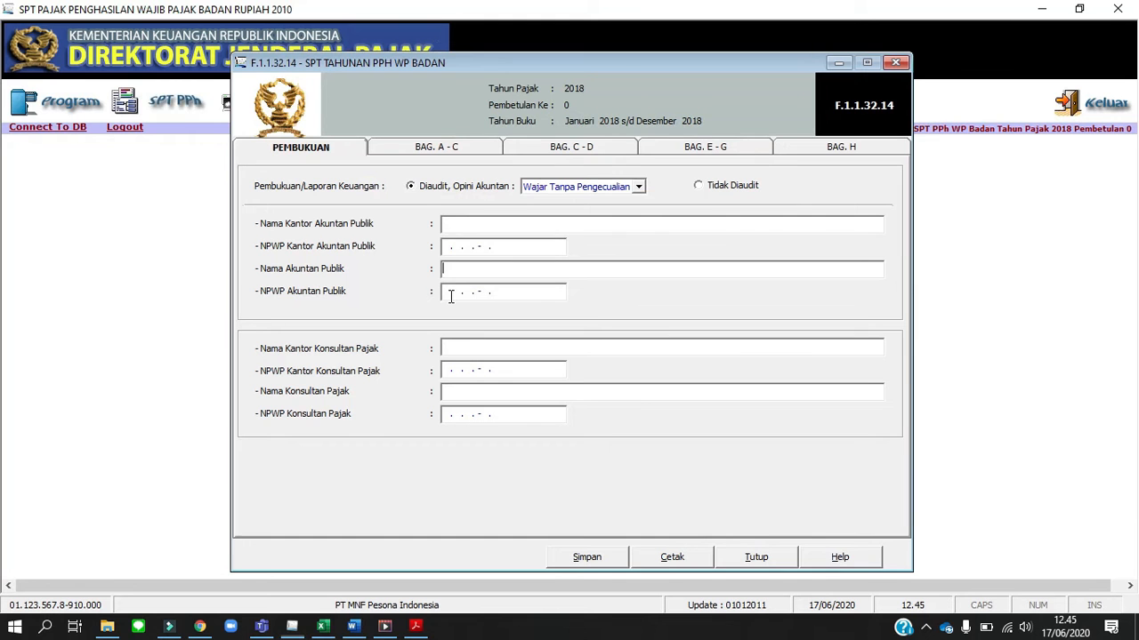
left_click(703, 186)
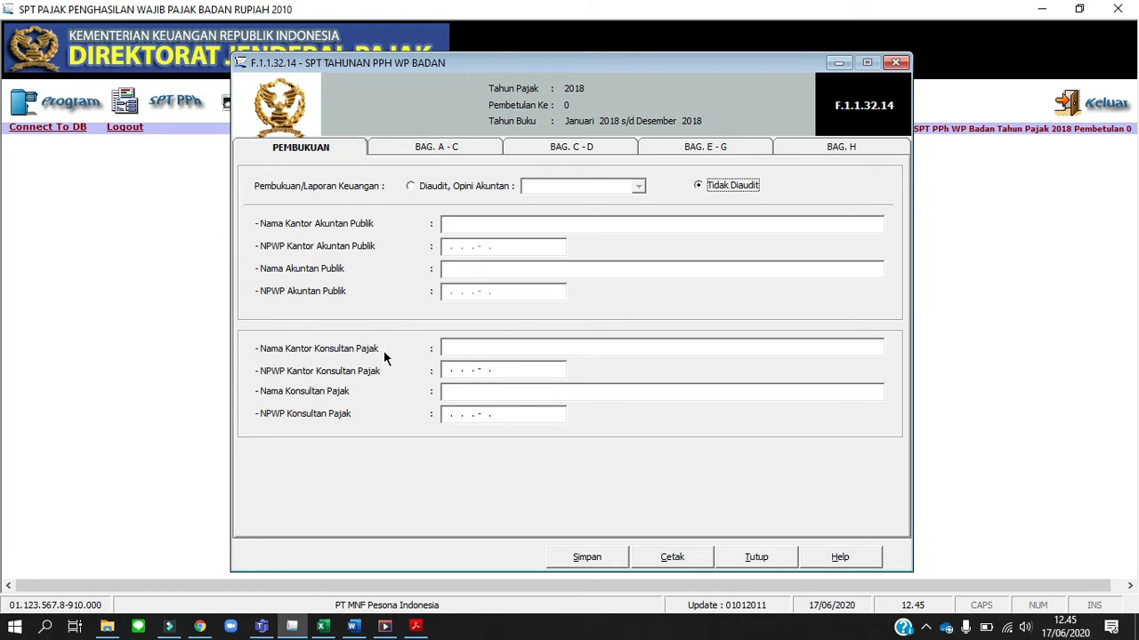
Copy the tax consulting firm's name from the Word assignment into Nama Kantor Konsultan Pajak
key("alt+Tab")
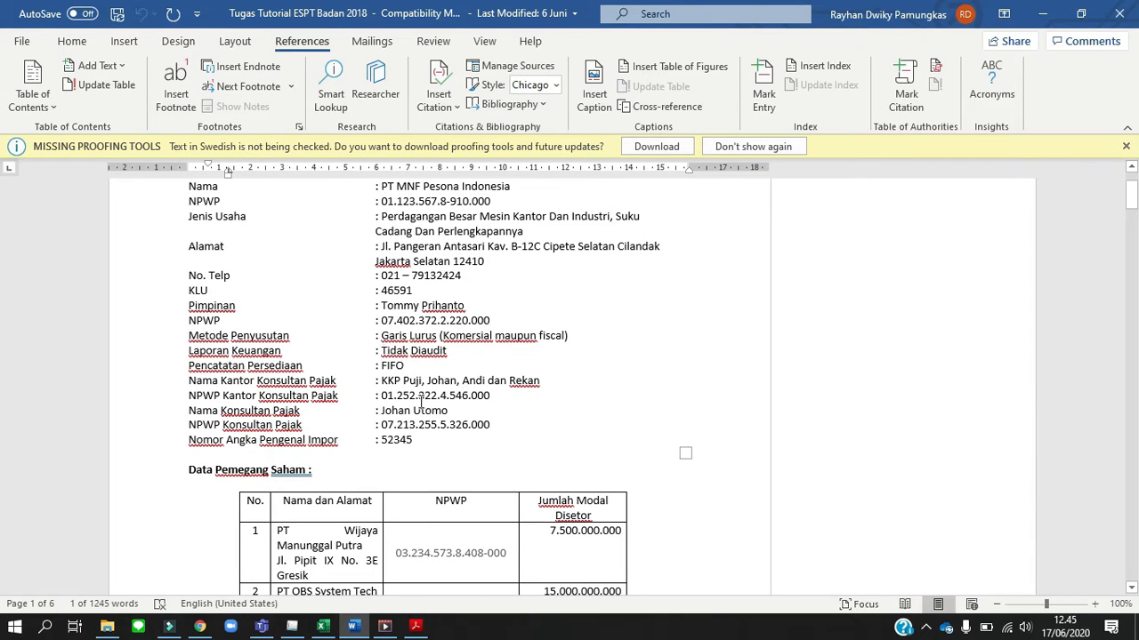
left_click_drag(548, 380, 387, 388)
key("ctrl+c")
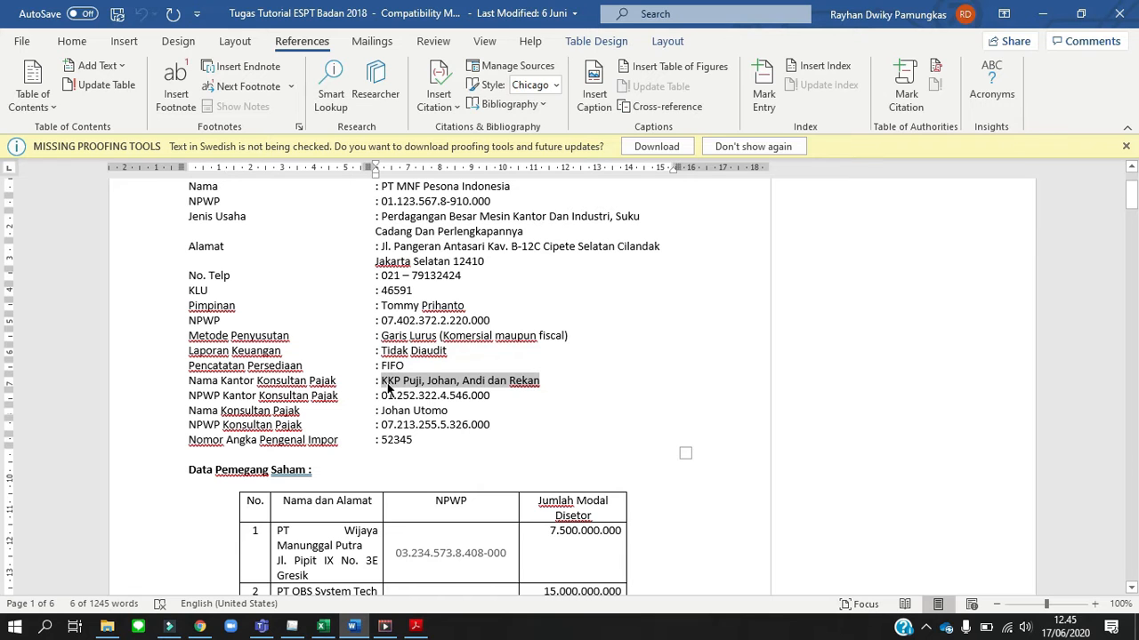
key("alt+Tab")
left_click(473, 348)
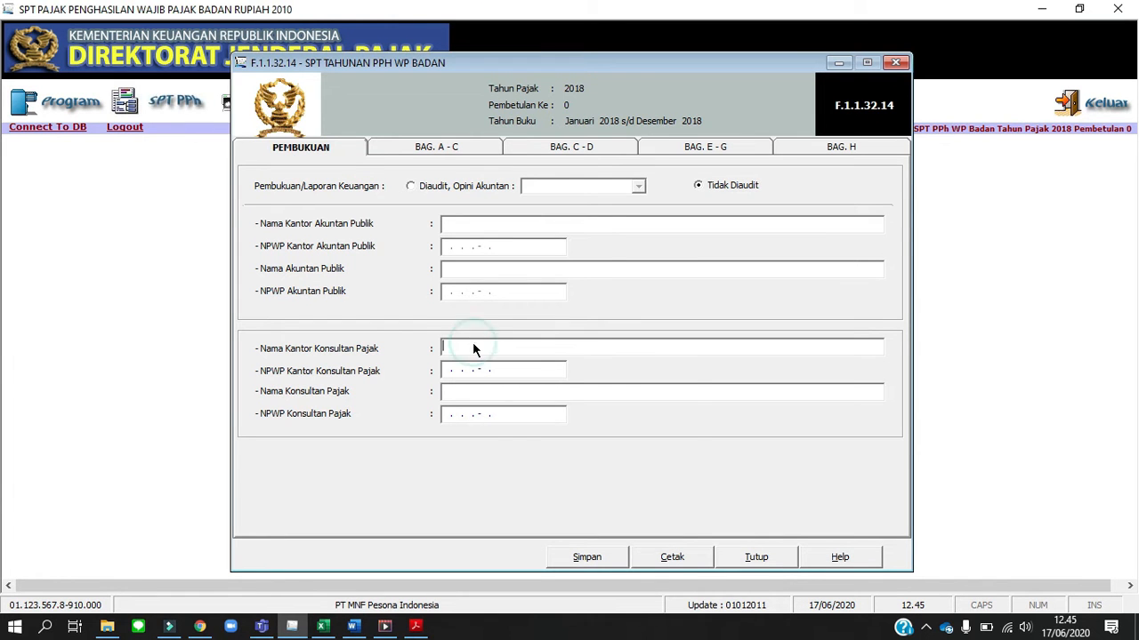
right_click(472, 344)
left_click(529, 411)
Try to paste the consulting firm's tax number from the Word assignment into NPWP Kantor Konsultan Pajak
left_click(449, 372)
key("alt+Tab")
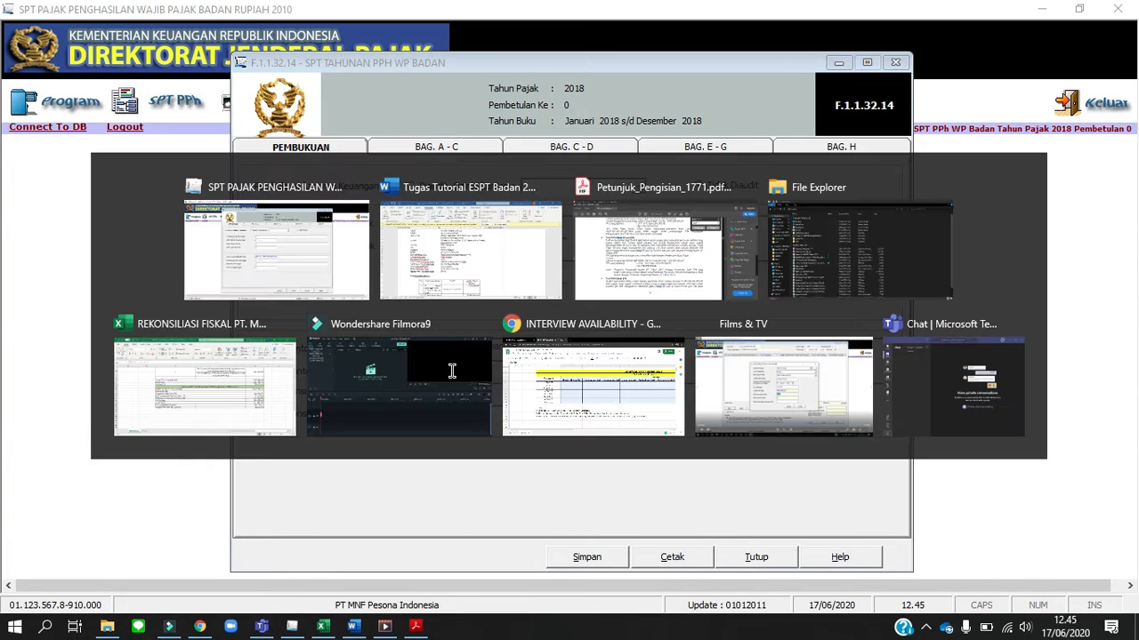
left_click_drag(504, 395, 385, 405)
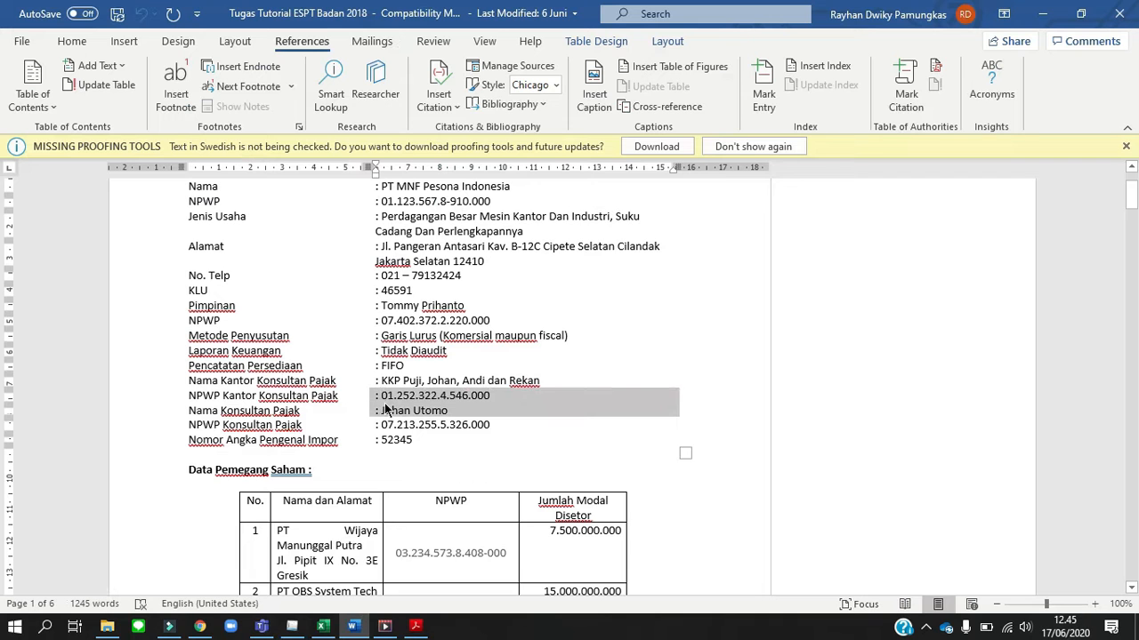
key("alt+Tab")
key("alt+Tab")
left_click(503, 398)
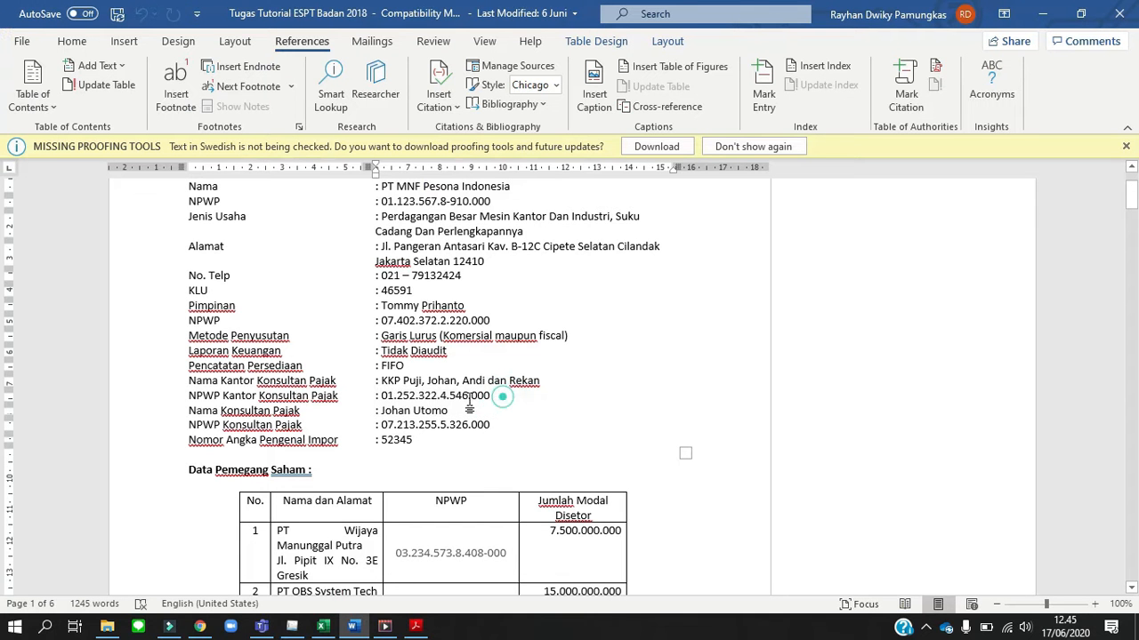
left_click_drag(469, 402, 387, 403)
key("ctrl+c")
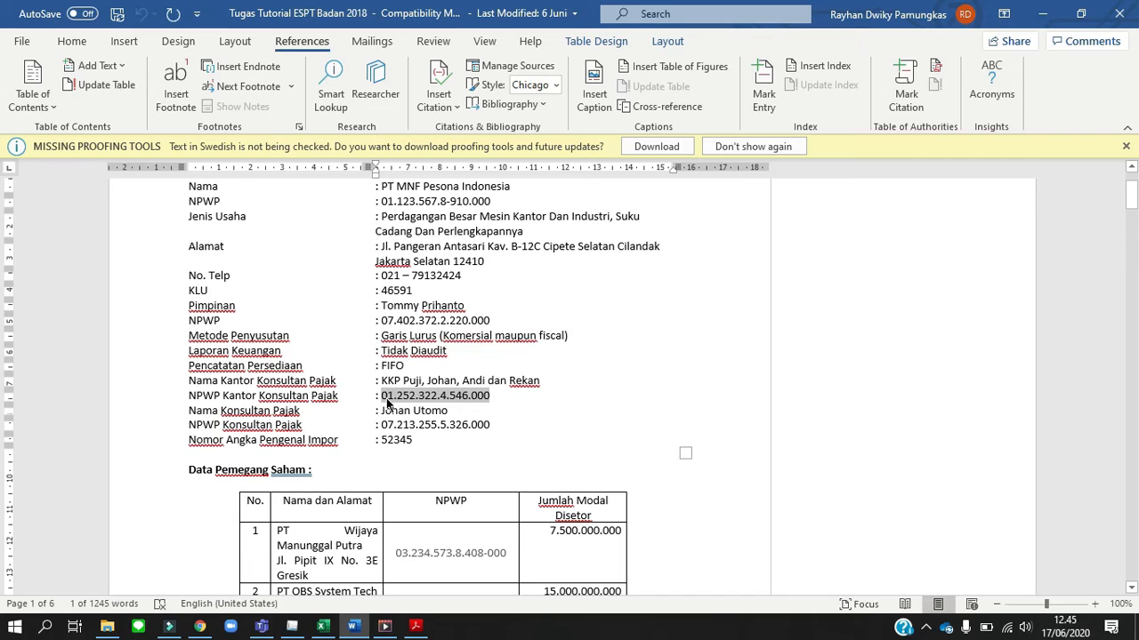
key("alt+Tab")
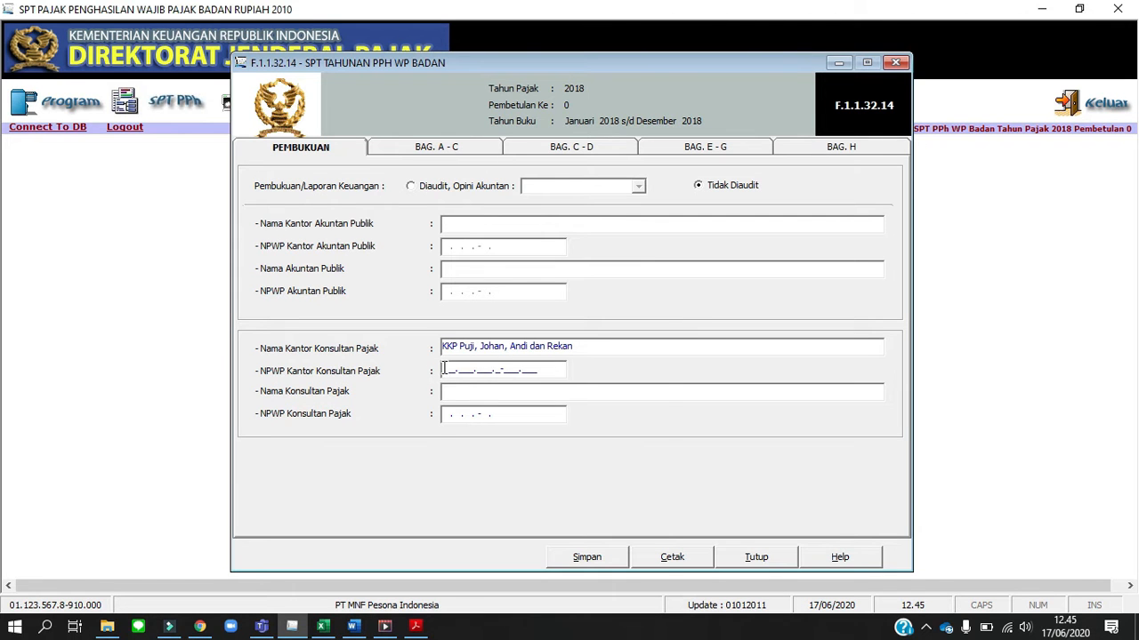
right_click(443, 368)
left_click(487, 439)
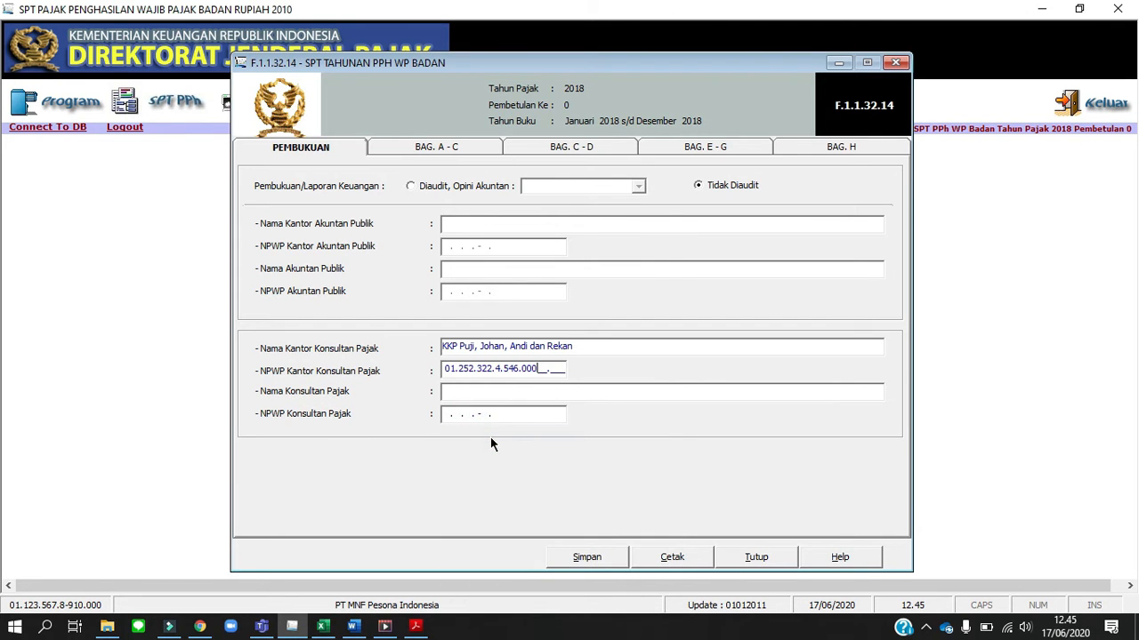
key("Tab")
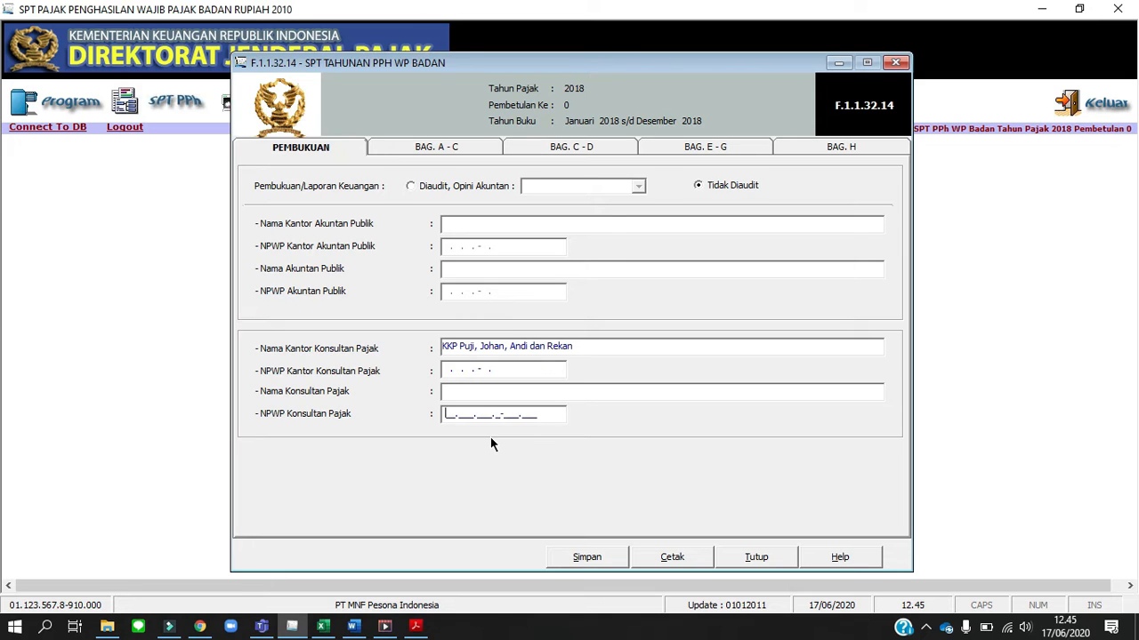
Fill in NPWP Kantor Konsultan Pajak with the consulting firm's tax number, reading its digits from the Word assignment
left_click(449, 372)
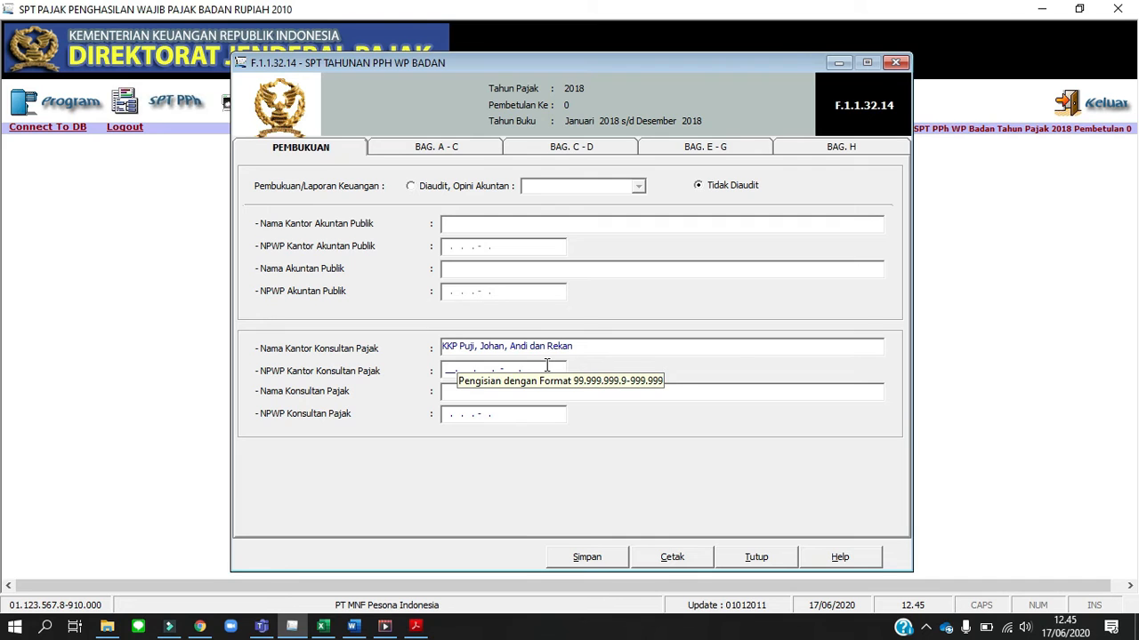
key("alt+Tab")
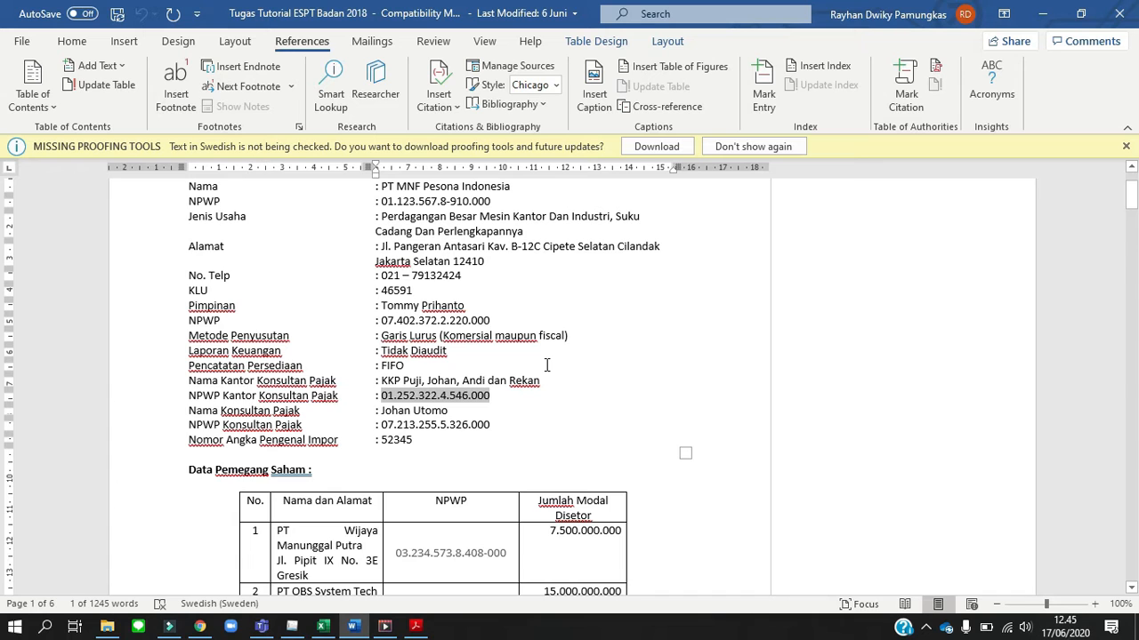
key("alt+Tab")
type("01.")
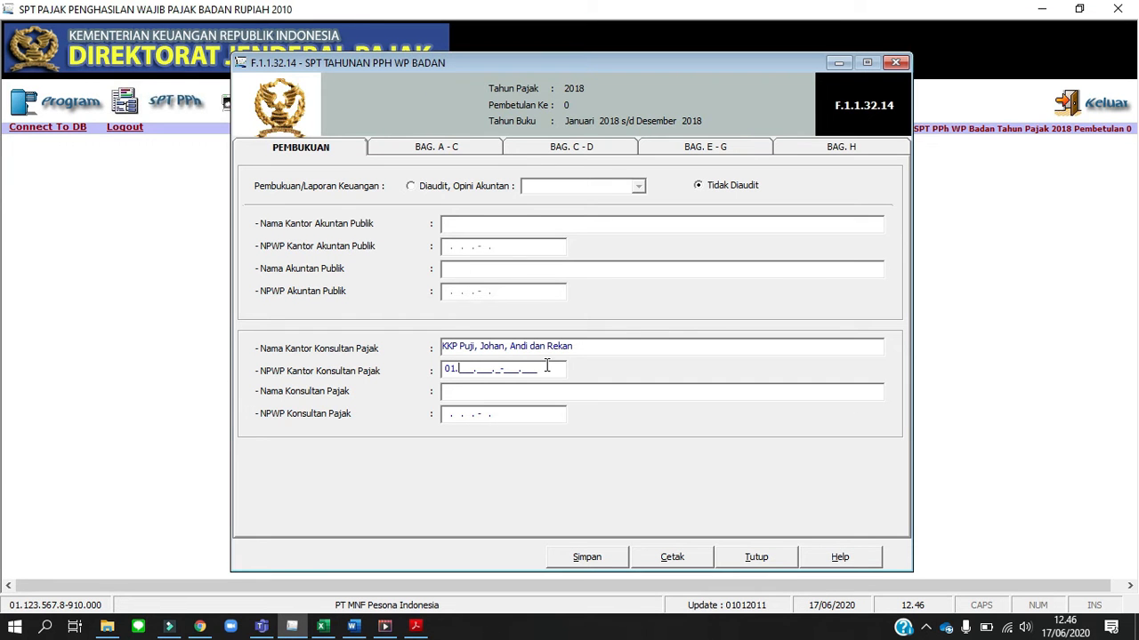
type("252.")
key("alt+Tab")
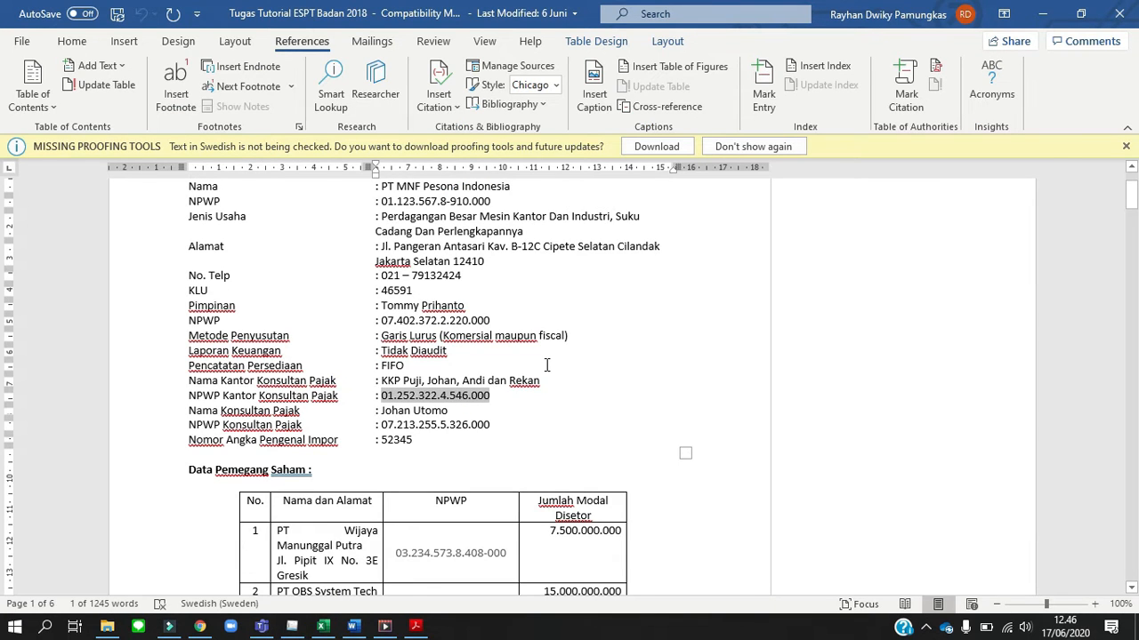
key("alt+Tab")
type("3224")
key("alt+Tab")
key("alt+Tab")
type("546000")
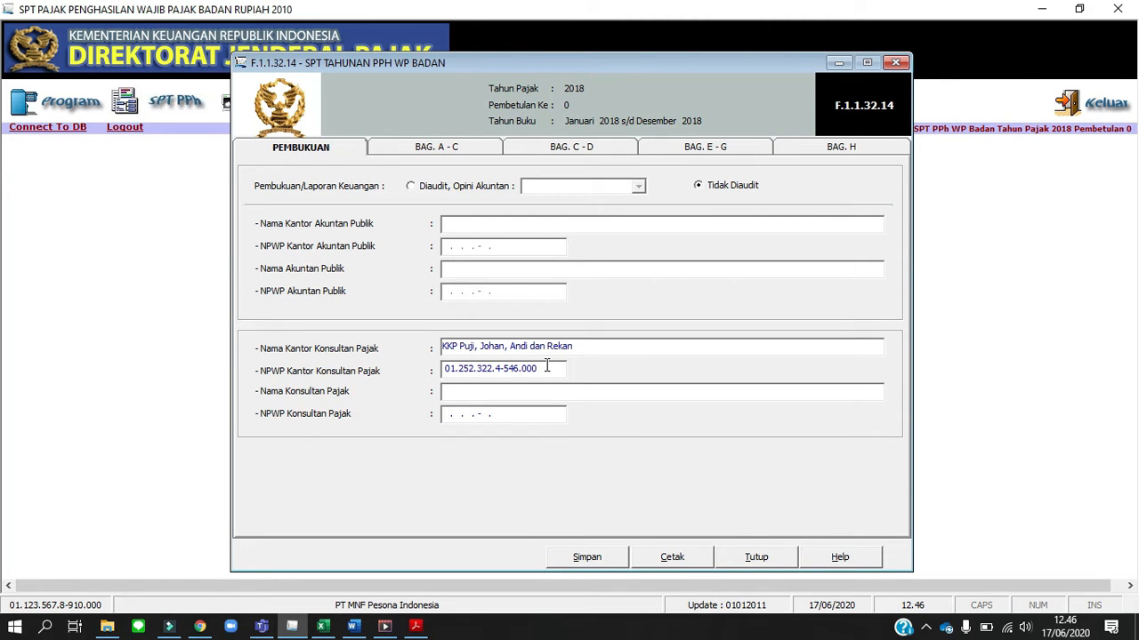
key("Tab")
Copy the tax consultant's name from the Word assignment into Nama Konsultan Pajak
key("alt+Tab")
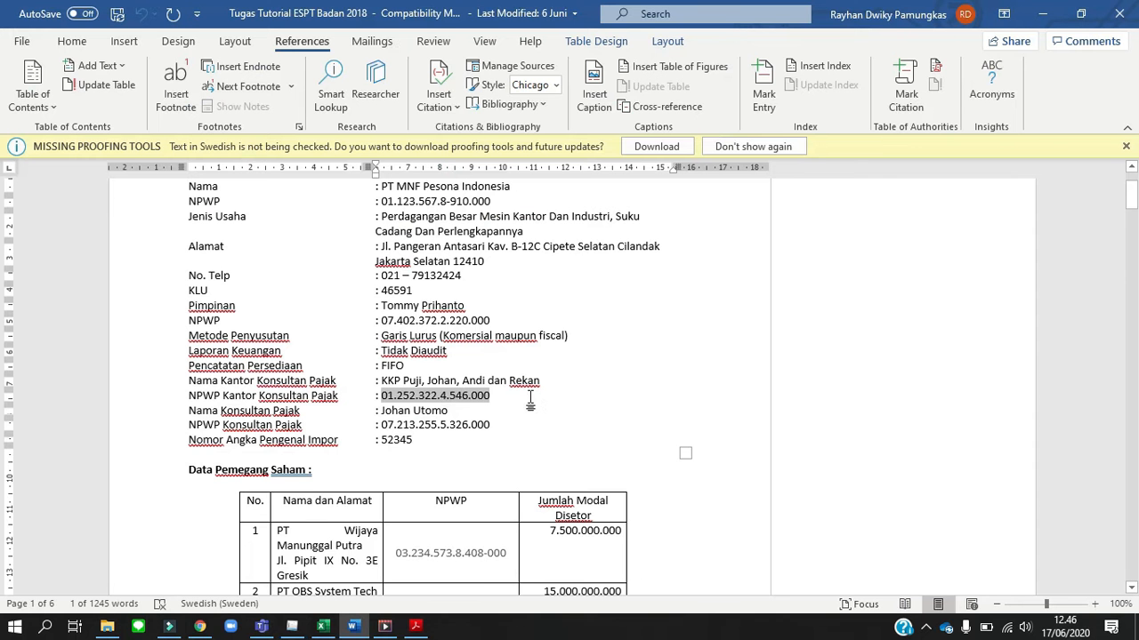
left_click_drag(449, 410, 384, 413)
key("ctrl+c")
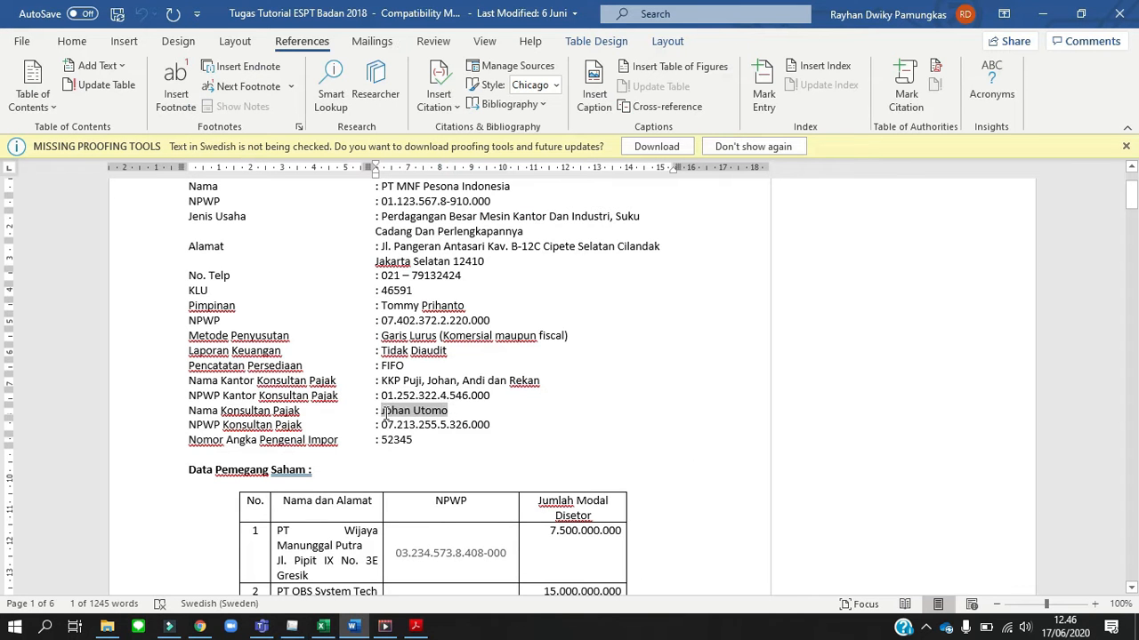
key("alt+Tab")
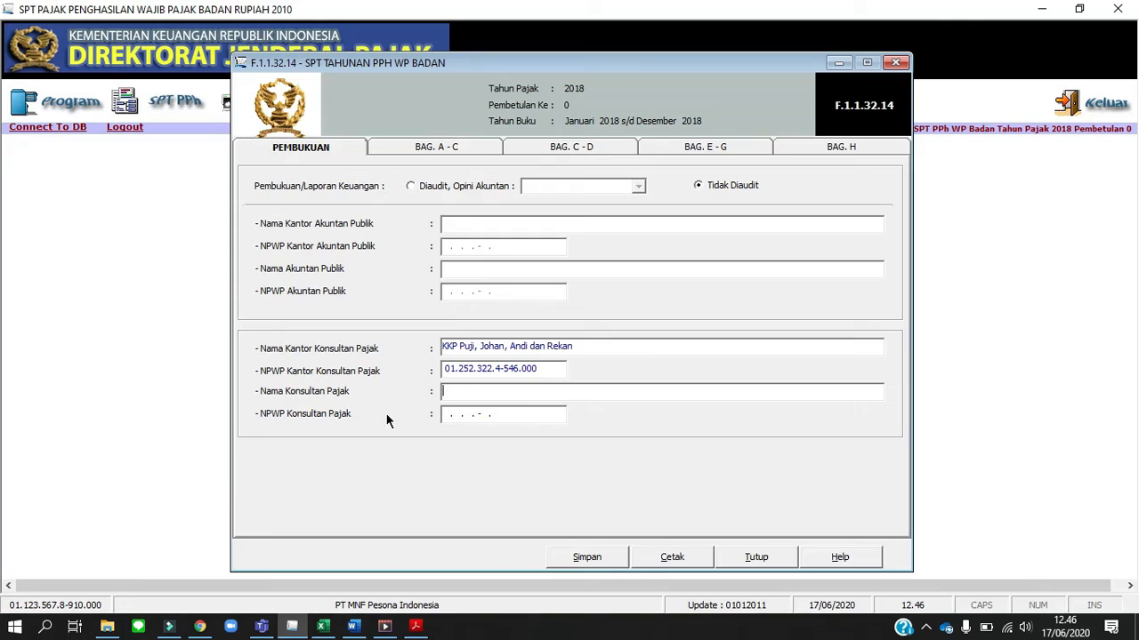
right_click(457, 394)
left_click(498, 238)
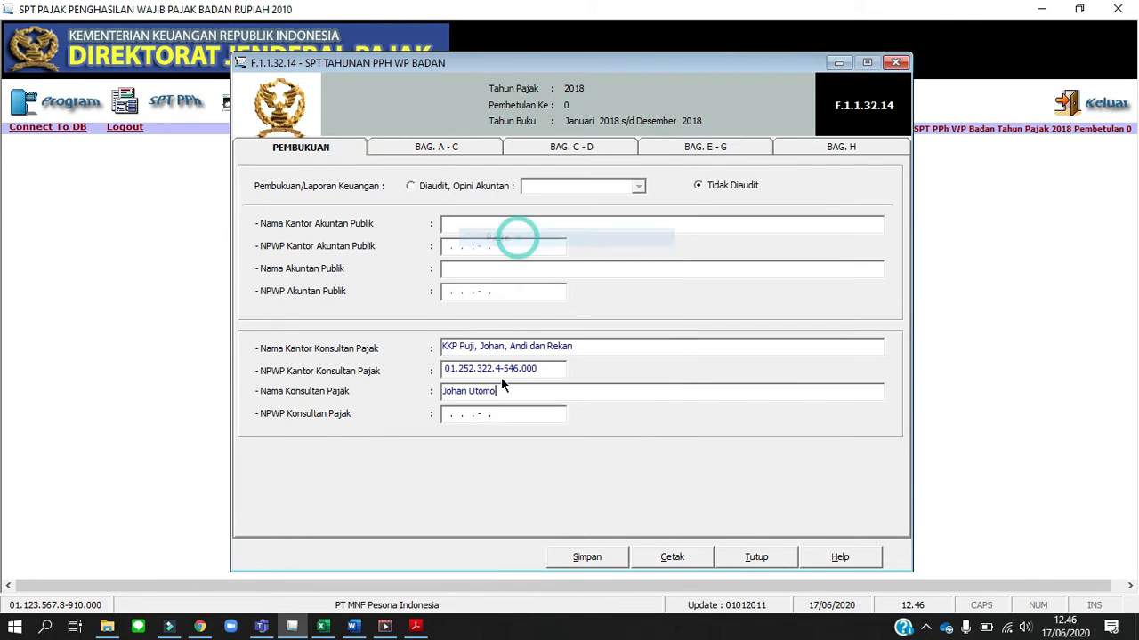
Fill in NPWP Konsultan Pajak with the consultant's tax number from the Word assignment and open sections A–C of the return
left_click(444, 415)
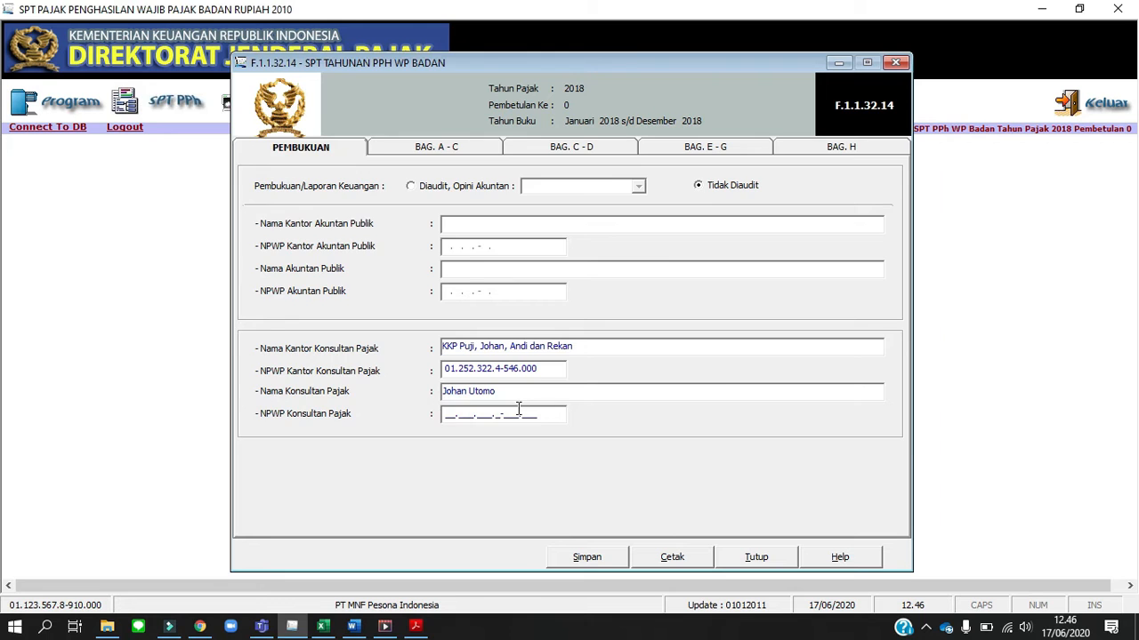
key("alt+Tab")
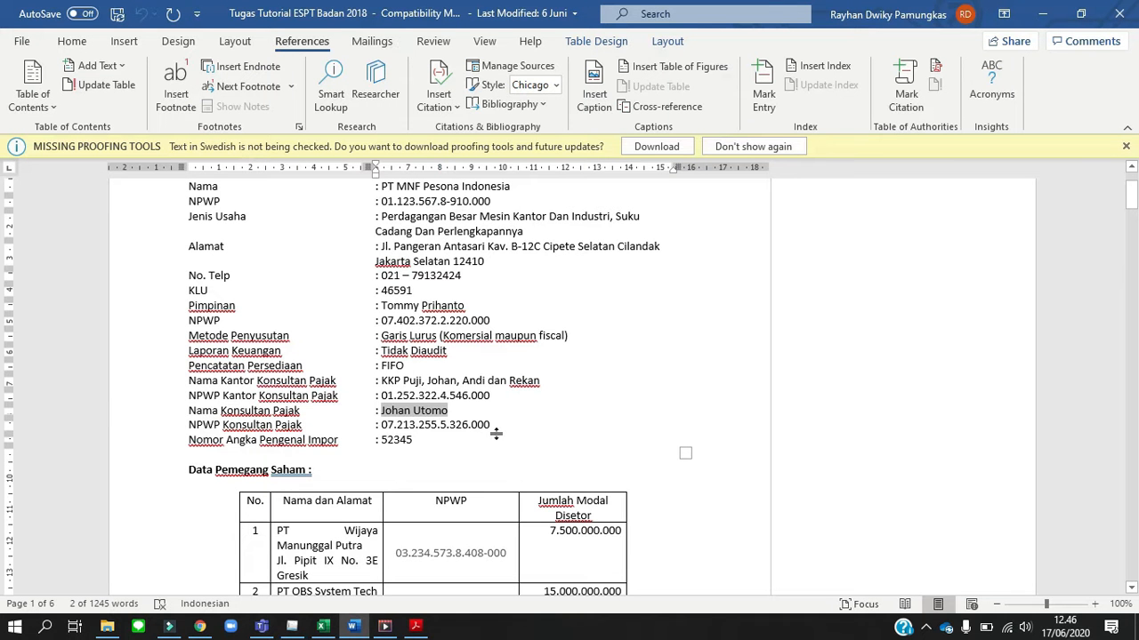
key("alt+Tab")
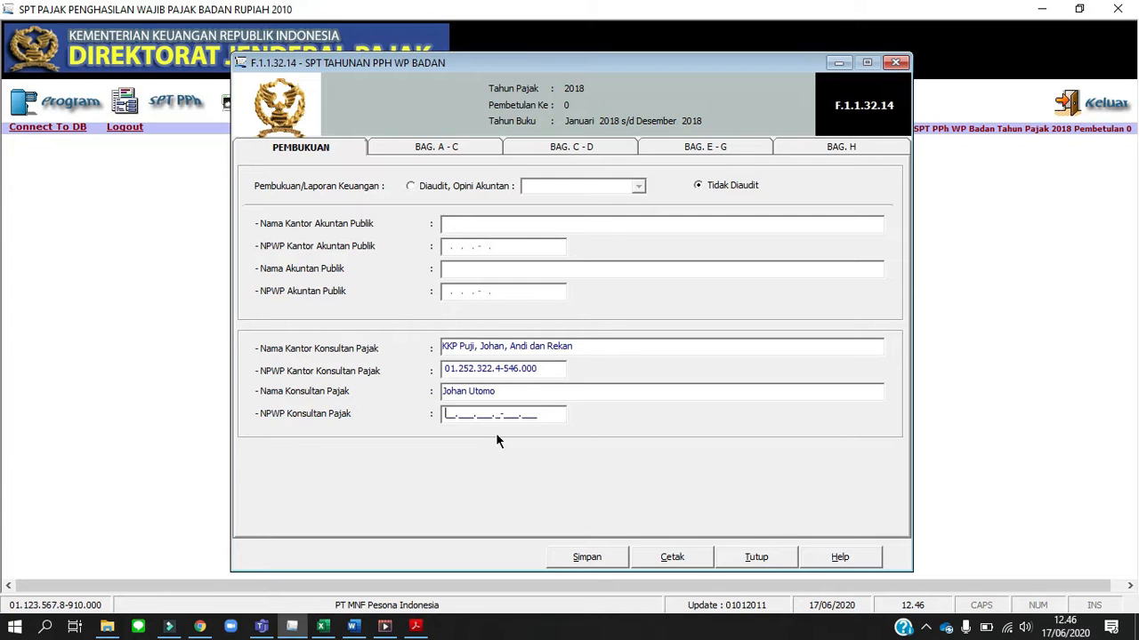
type("07.213.")
key("alt+Tab")
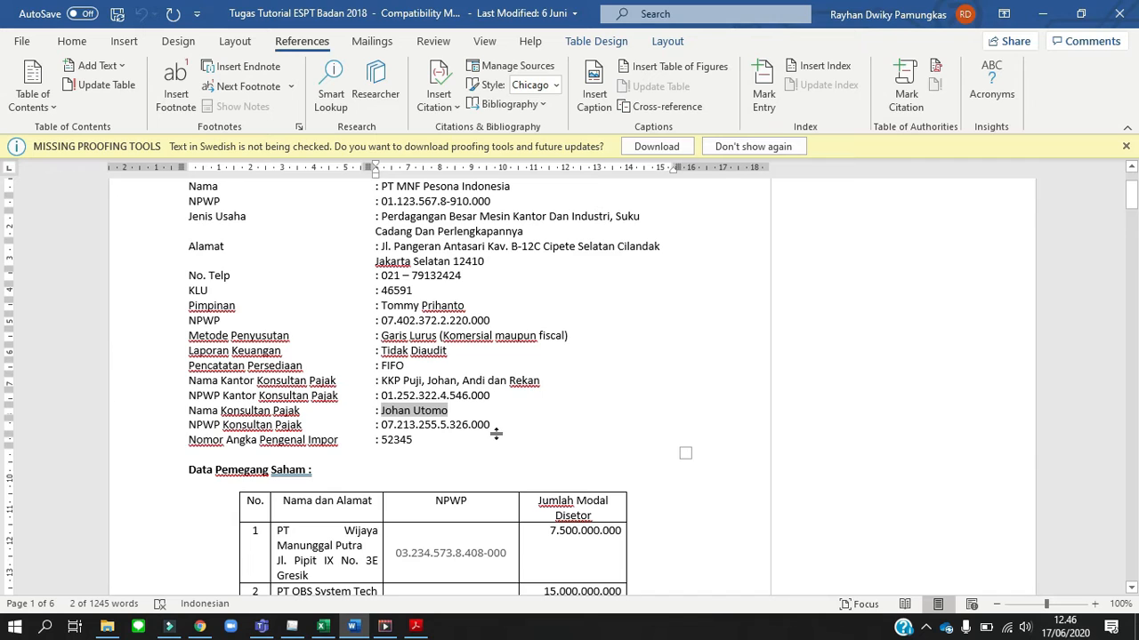
key("alt+Tab")
type("3.")
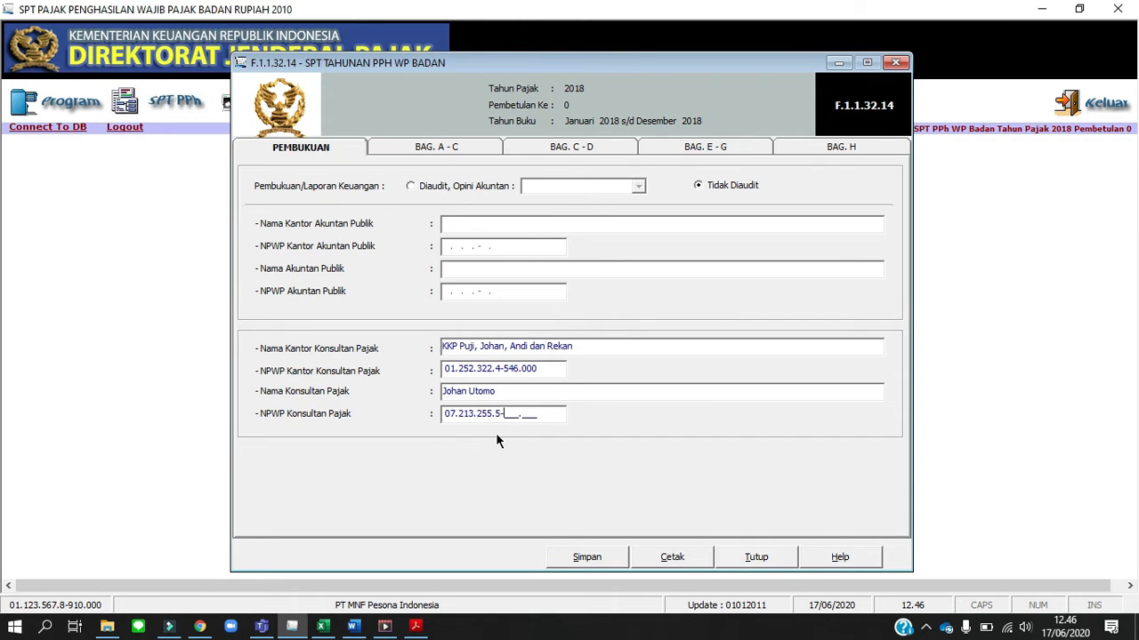
type("255.5-326.000")
left_click(459, 151)
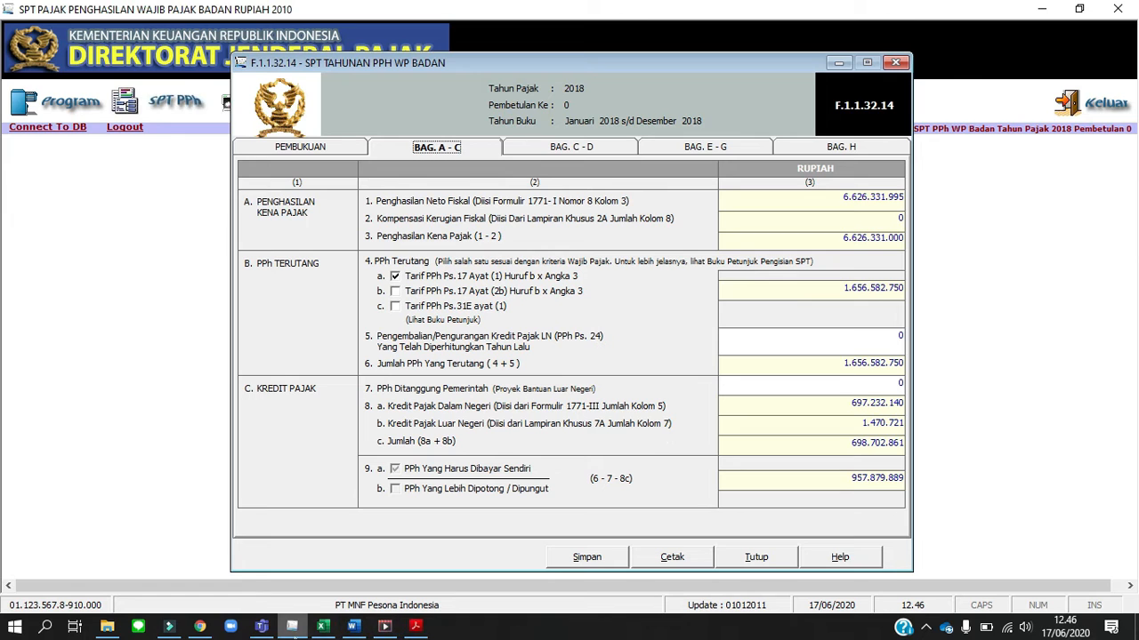
left_click(169, 627)
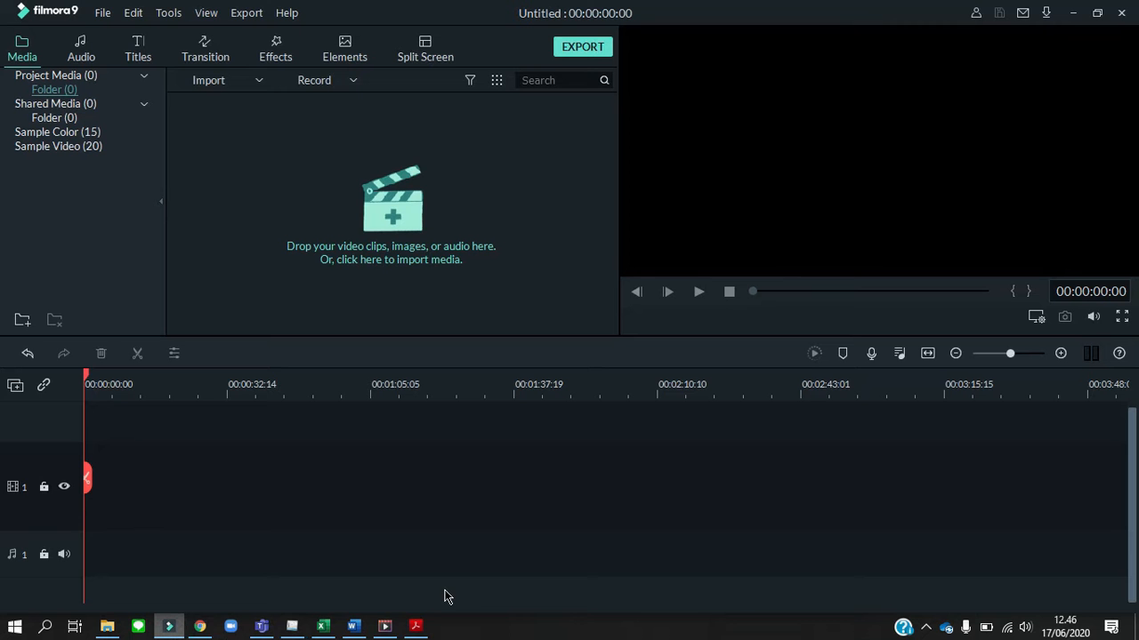
left_click(926, 628)
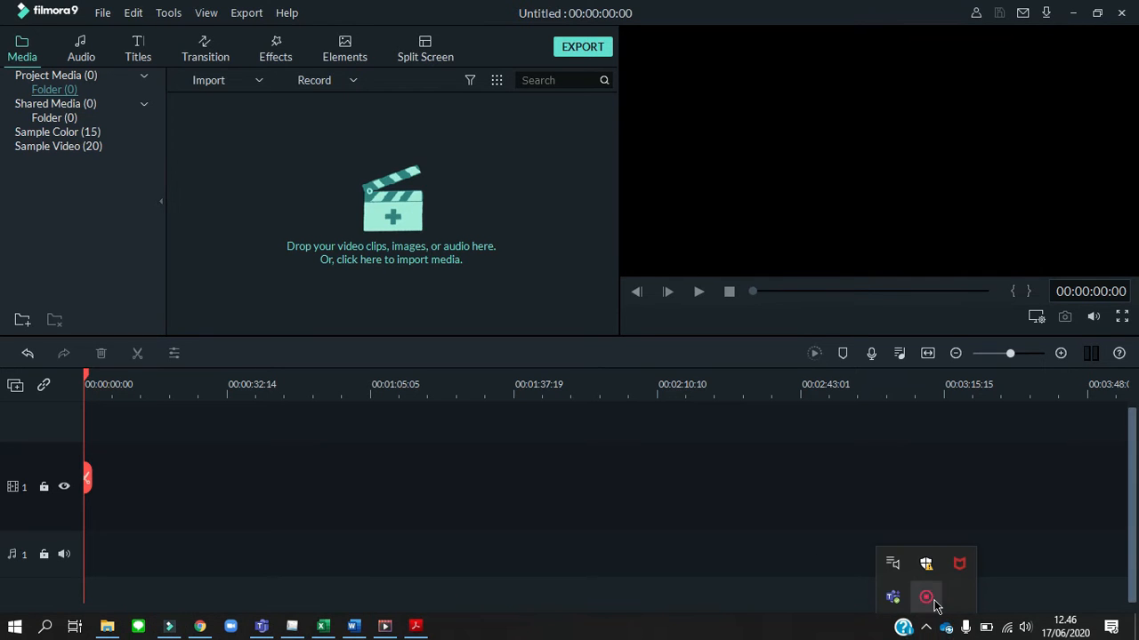
right_click(928, 598)
left_click(957, 608)
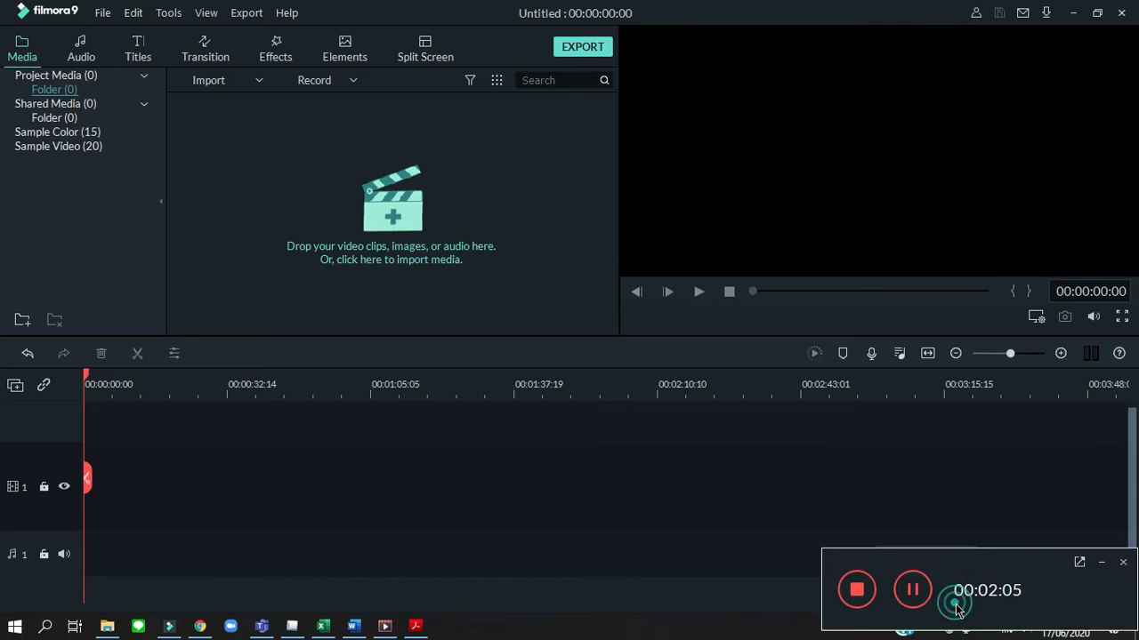
left_click(859, 592)
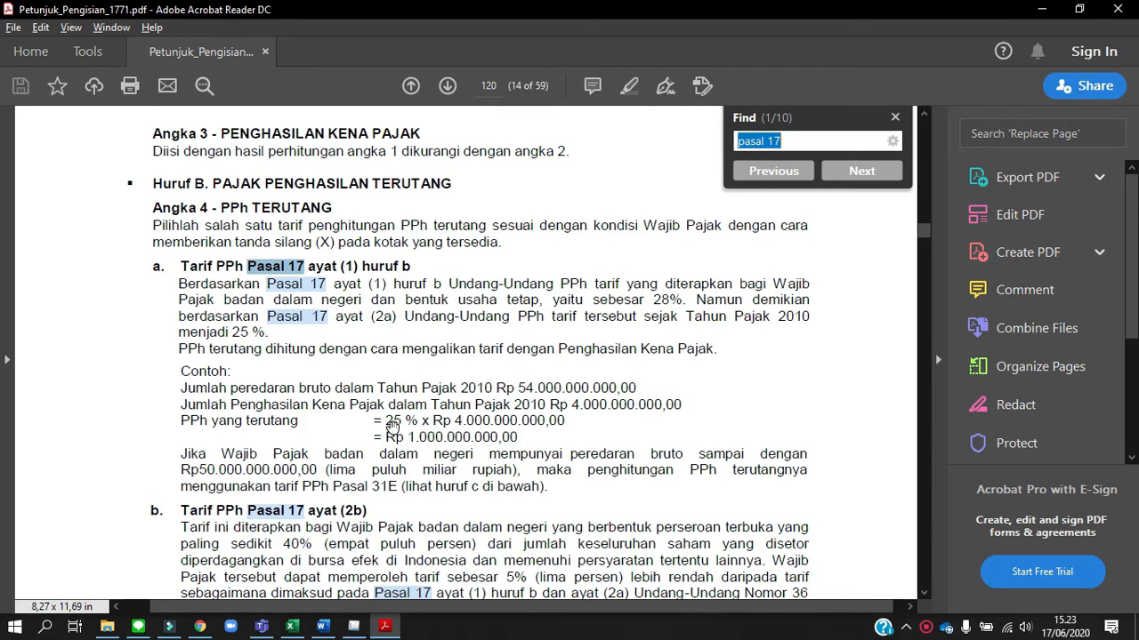
Read the PPh Terutang rate instructions in the 1771 filling guide, from Pasal 17 ayat (1) huruf b through Pasal 31E
scroll(449, 418, "down", 1)
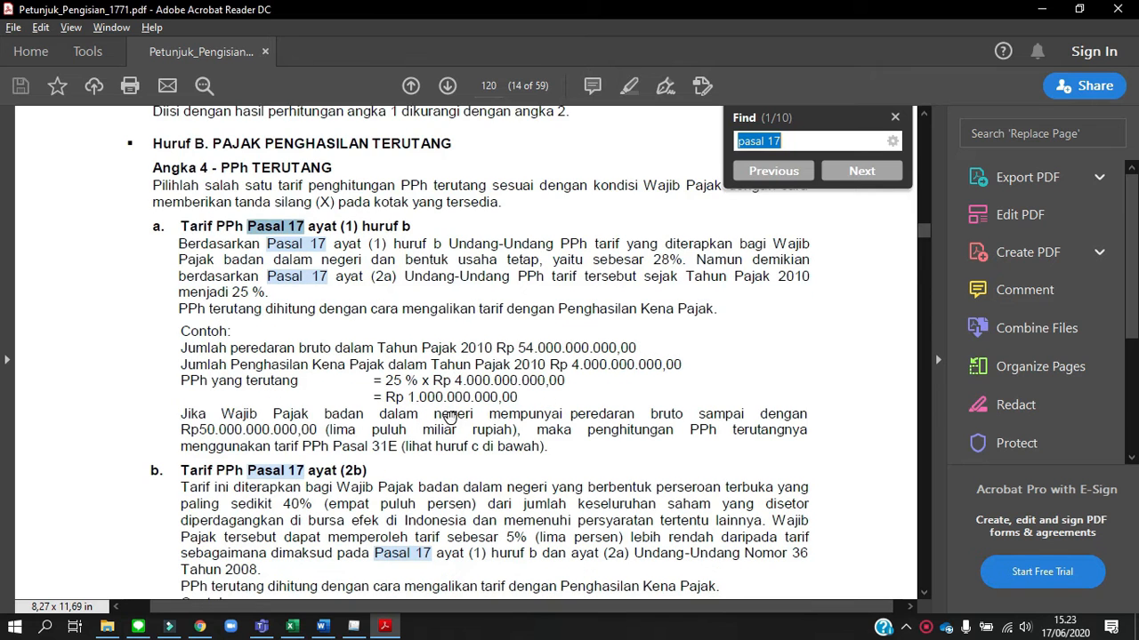
scroll(449, 418, "down", 1)
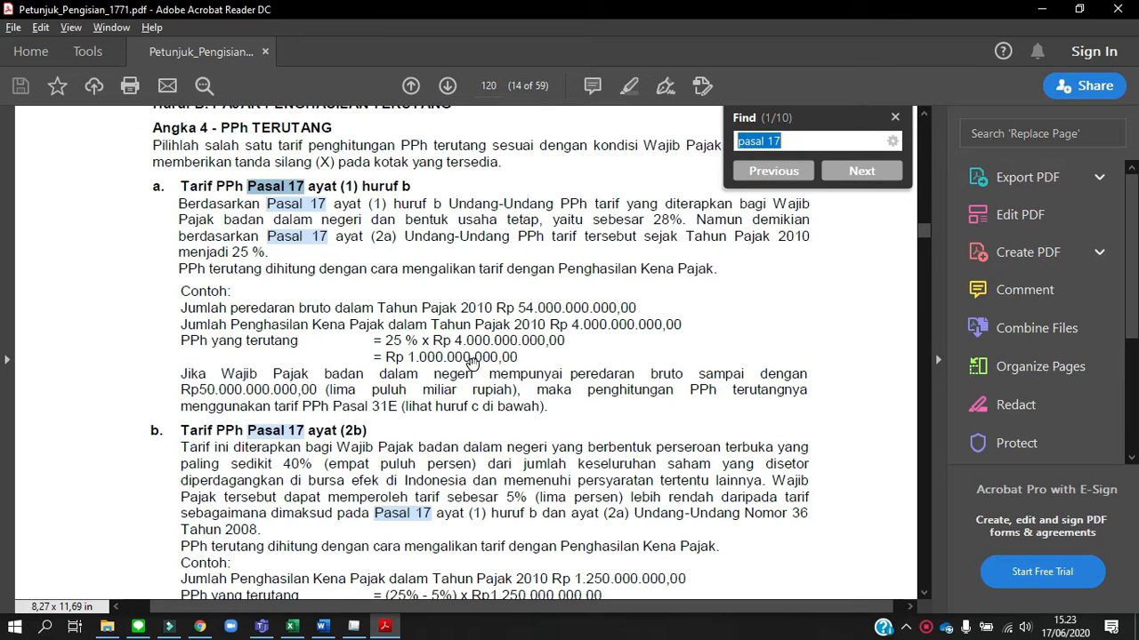
scroll(471, 362, "down", 3)
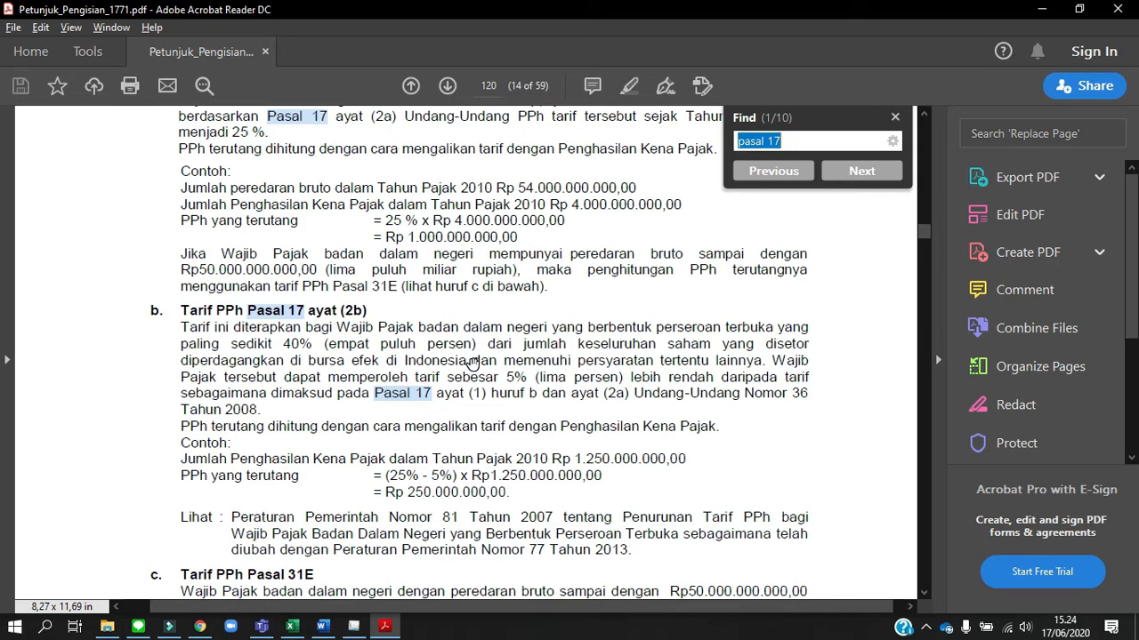
scroll(472, 362, "down", 1)
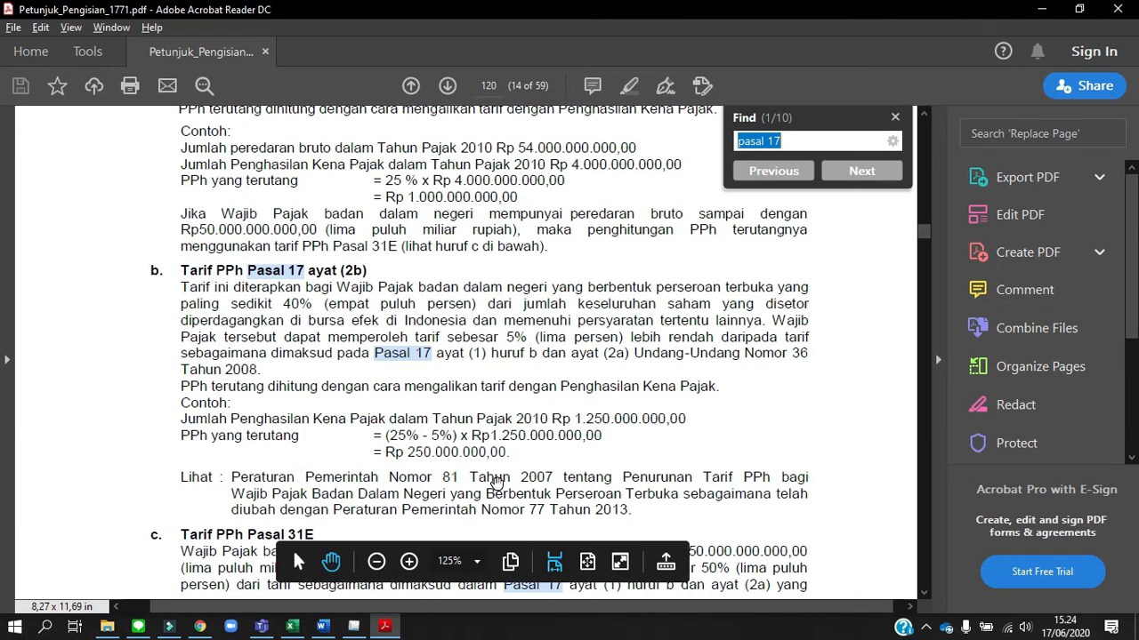
scroll(497, 482, "down", 2)
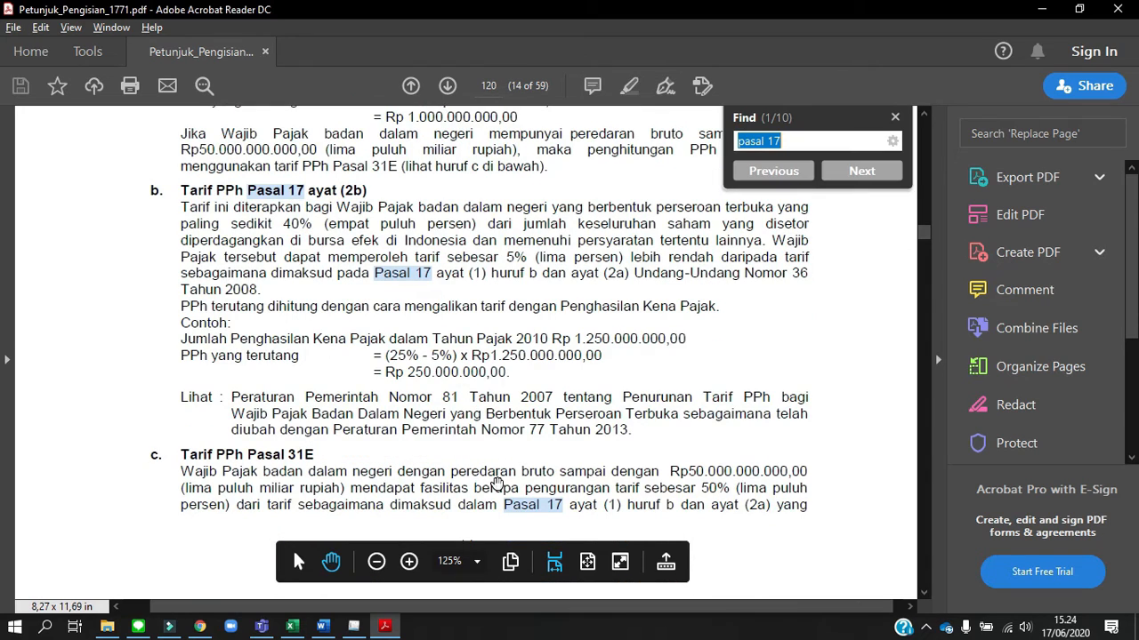
Switch to the fiscal reconciliation workbook in Excel and review the Peredaran Bruto section of the Pasal 31E tax calculation
key("alt+Tab")
key("Tab")
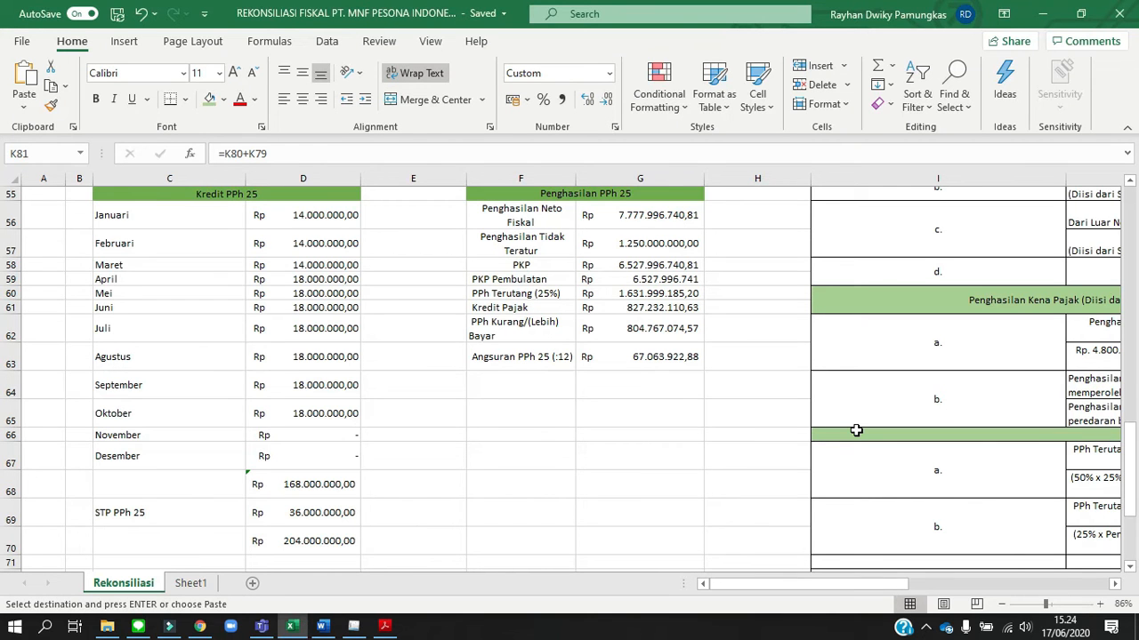
scroll(855, 430, "right", 10)
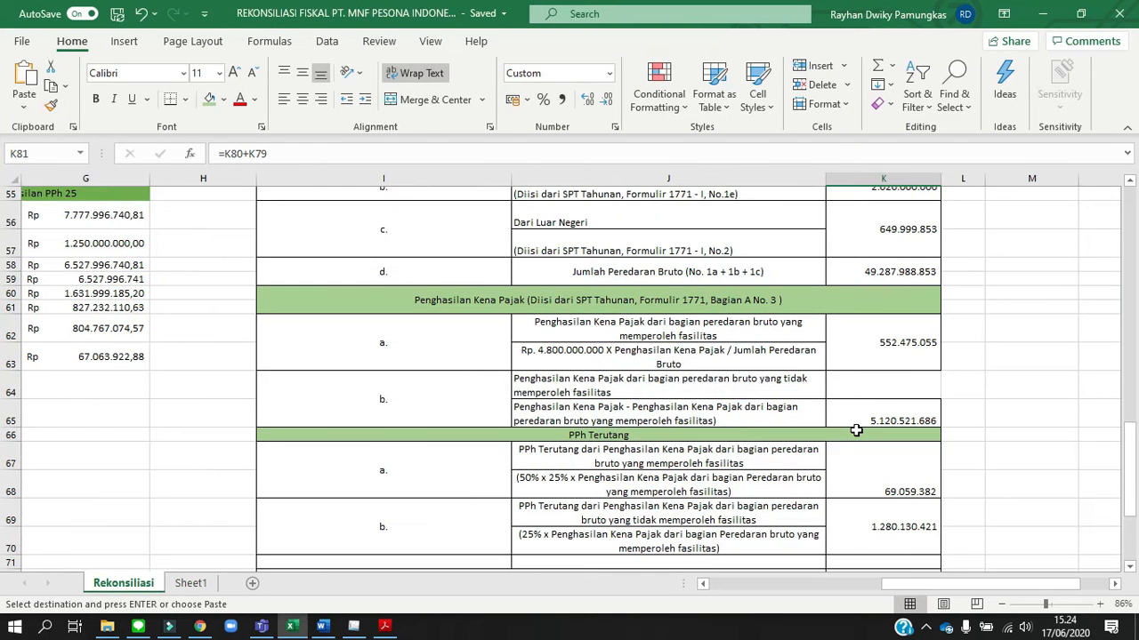
scroll(856, 431, "up", 5)
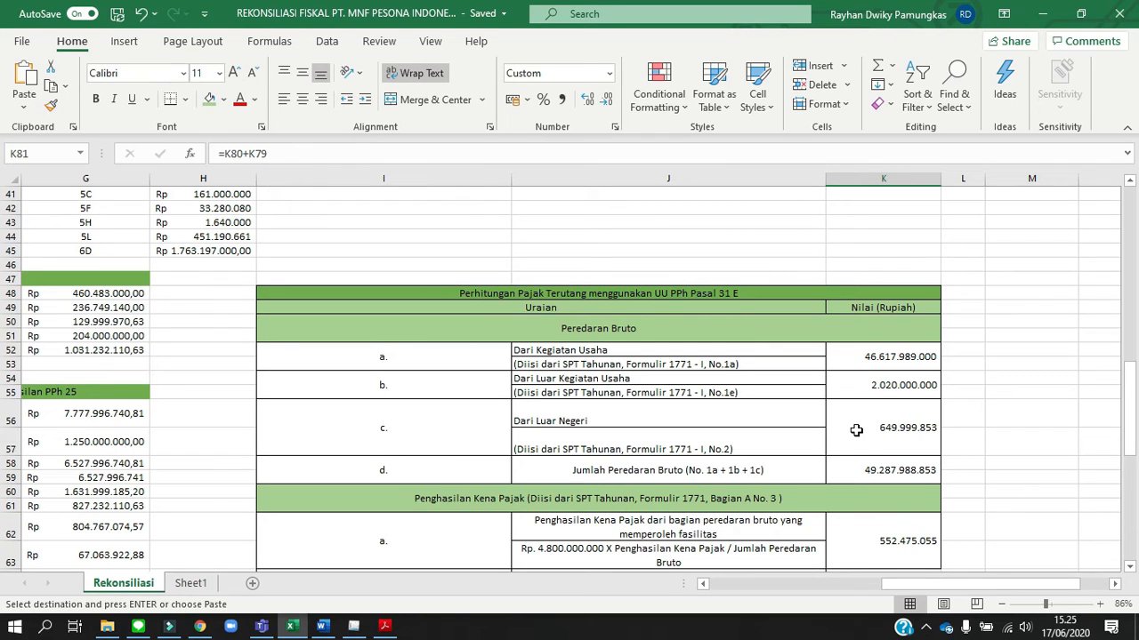
scroll(855, 431, "down", 1)
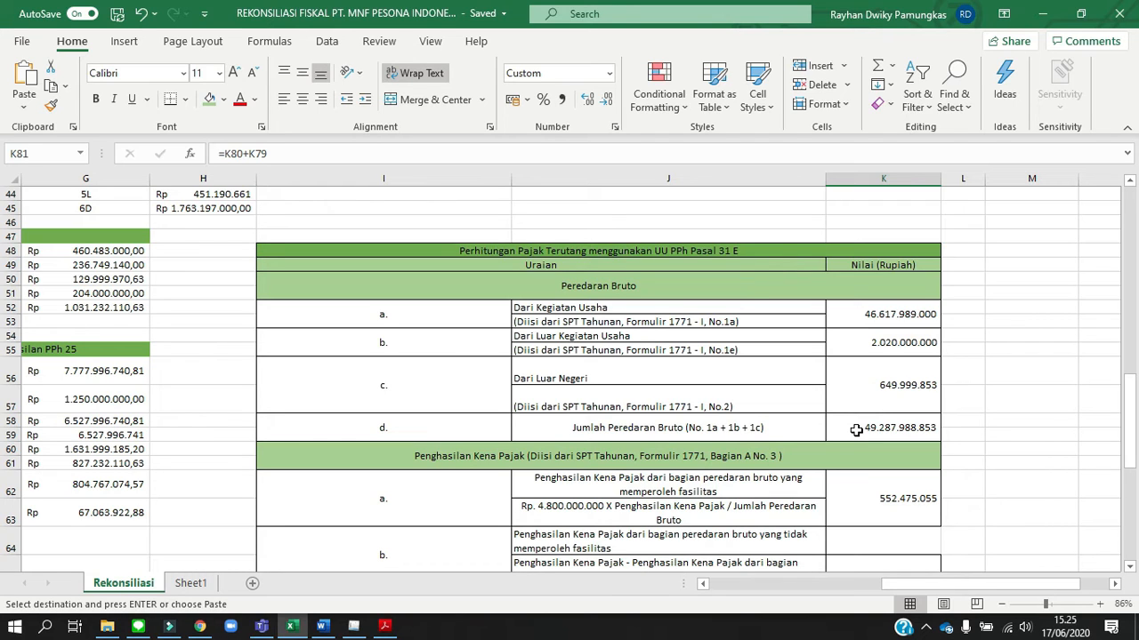
scroll(855, 430, "down", 1)
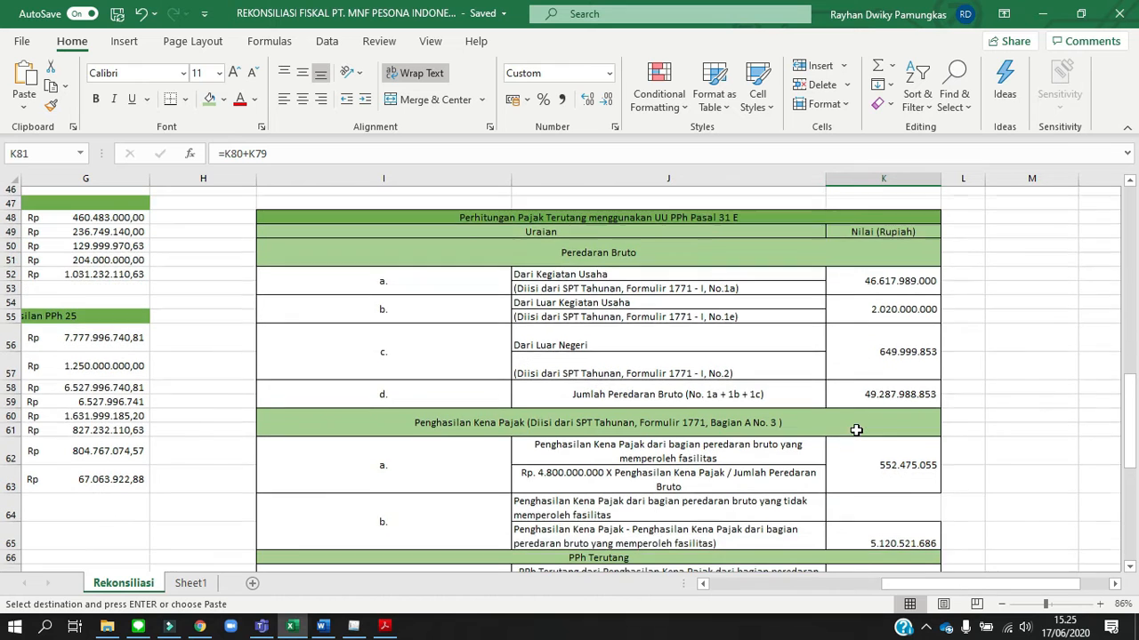
scroll(855, 430, "down", 1)
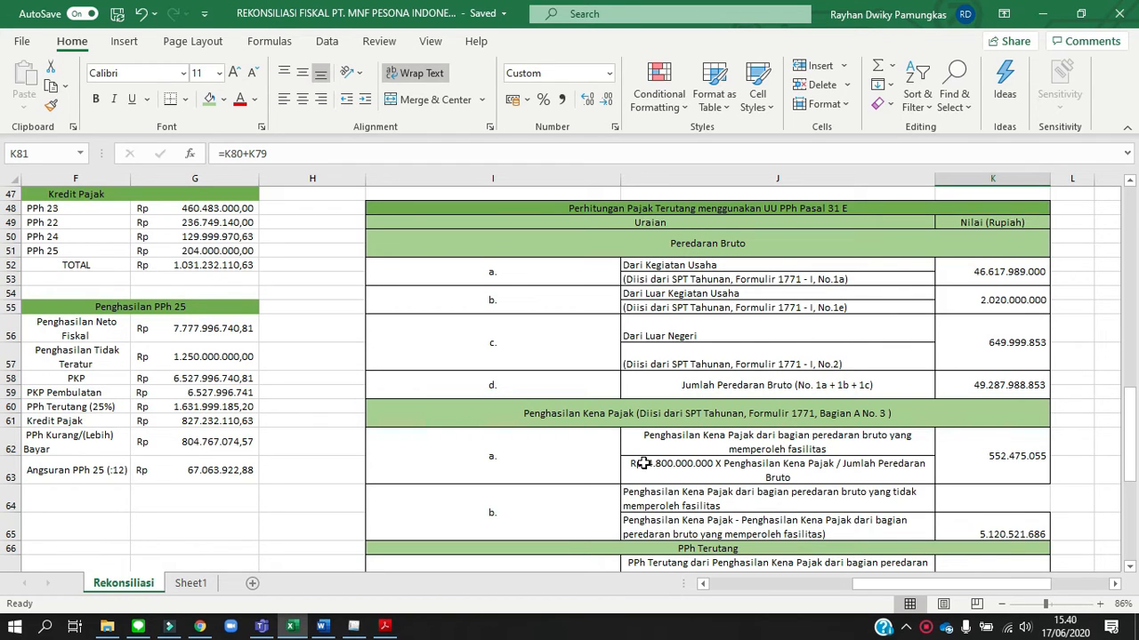
Examine the Penghasilan Kena Pajak and PPh Terutang sections of the Pasal 31E calculation, down to the PPh Pasal 29 row
scroll(642, 463, "down", 1)
scroll(642, 463, "down", 2)
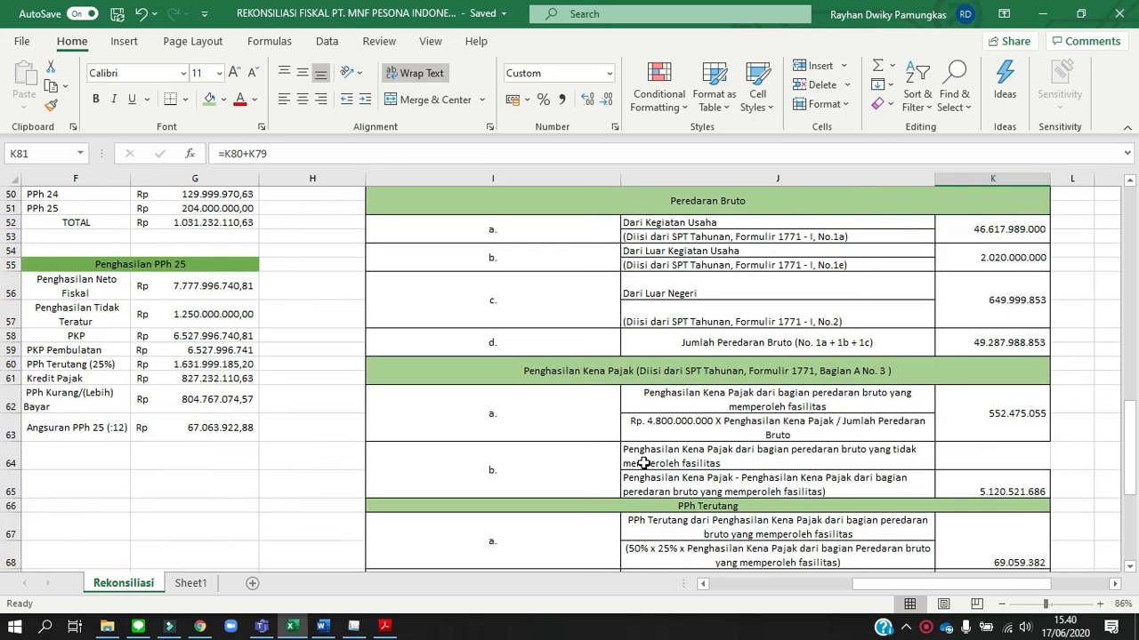
scroll(642, 464, "down", 1)
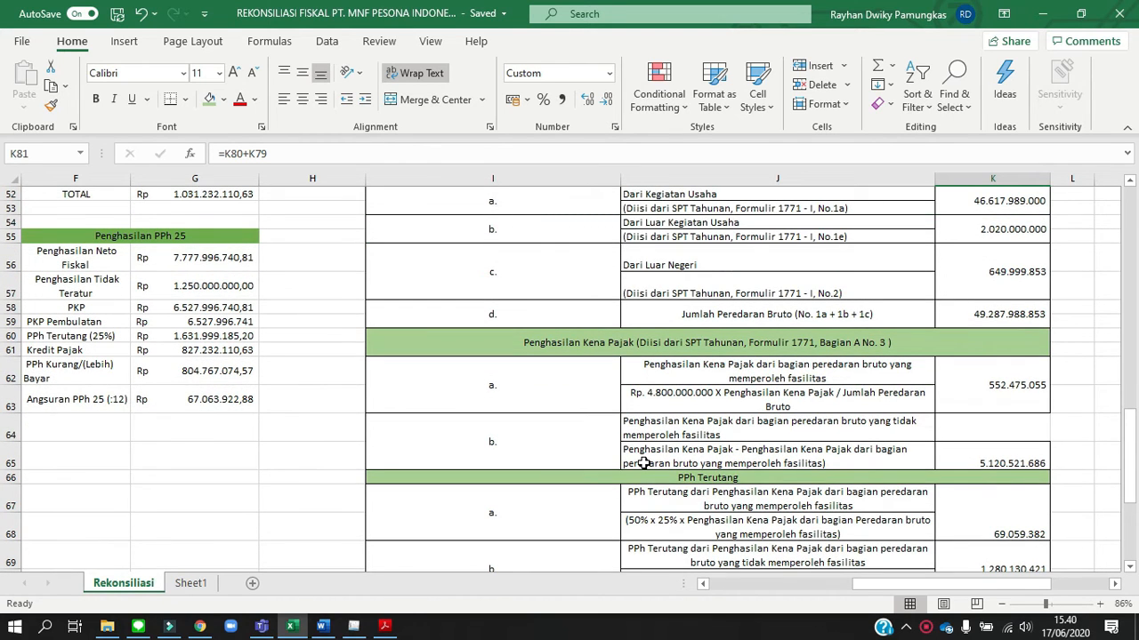
scroll(643, 463, "down", 1)
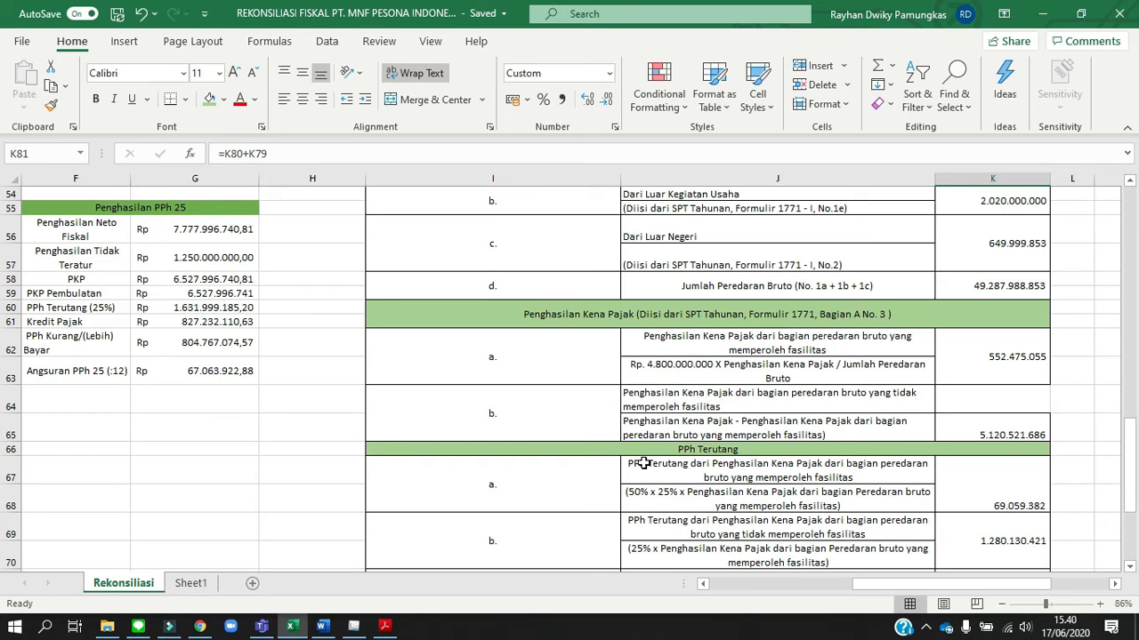
scroll(643, 463, "down", 1)
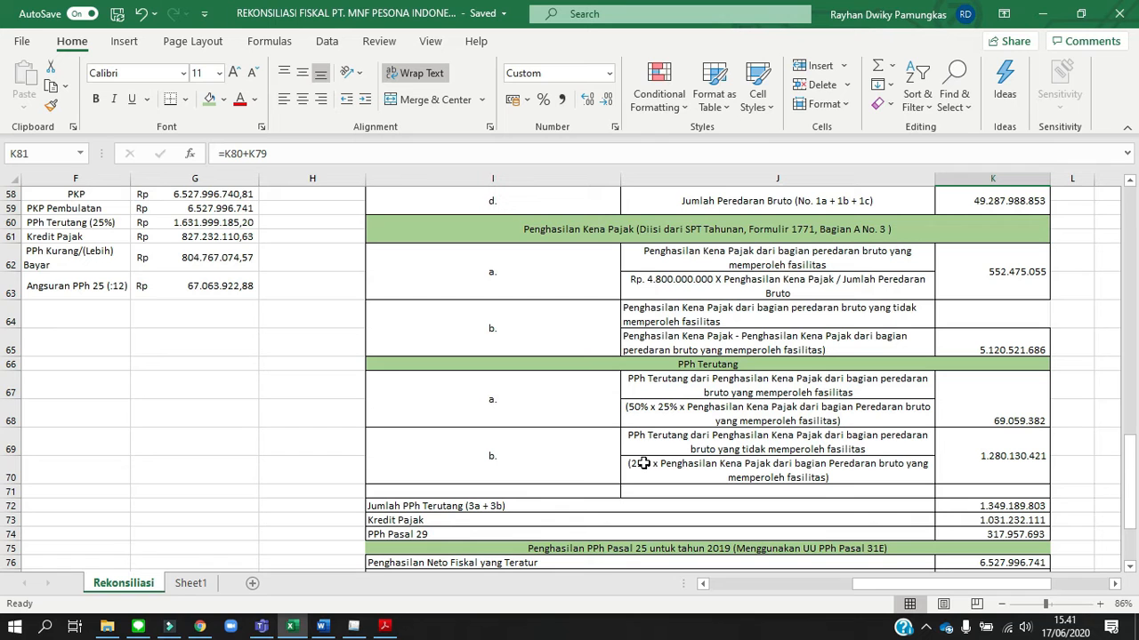
scroll(643, 462, "down", 2)
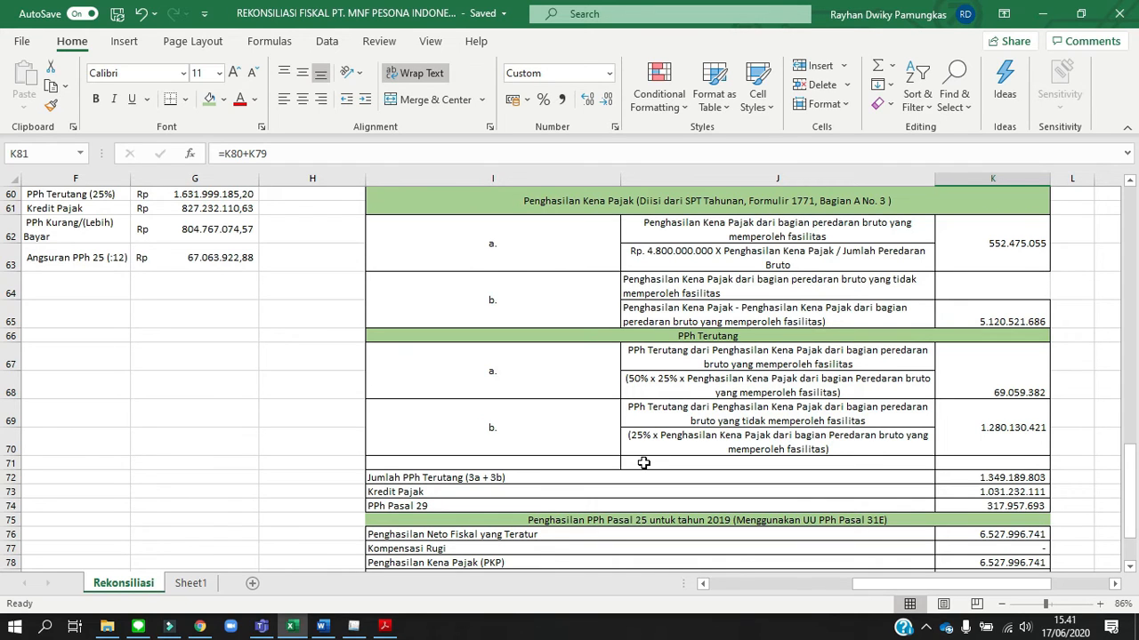
scroll(643, 463, "down", 1)
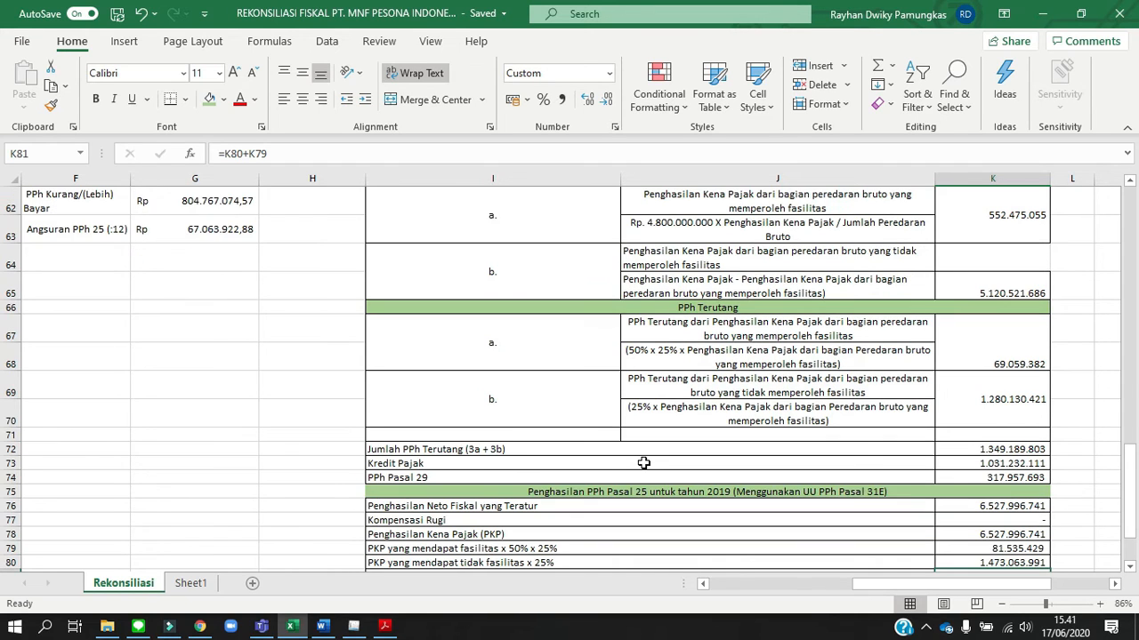
Trace the Kredit Pajak amount in K73 back to its source total in G52 of the Kredit Pajak table
left_click(974, 458)
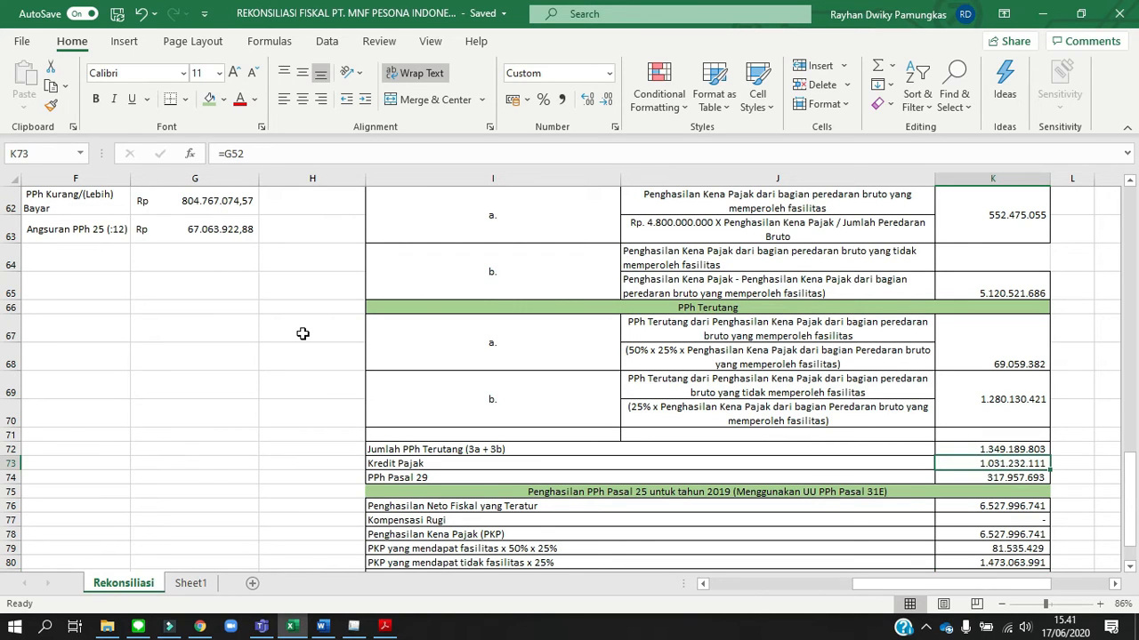
scroll(302, 333, "up", 9)
scroll(303, 334, "left", 3)
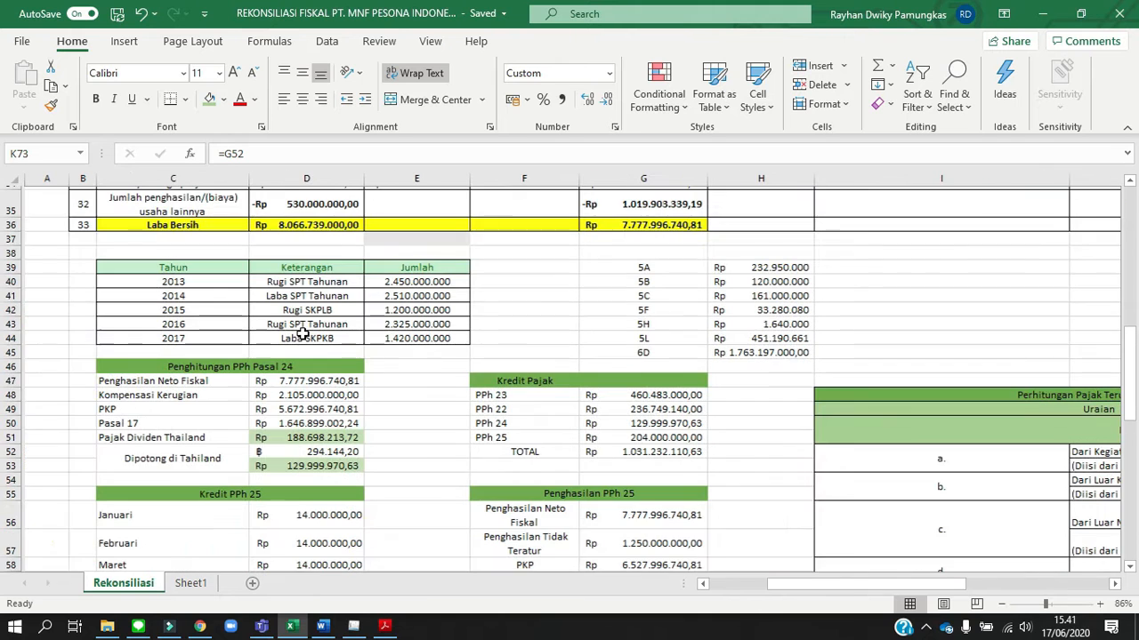
scroll(302, 333, "down", 3)
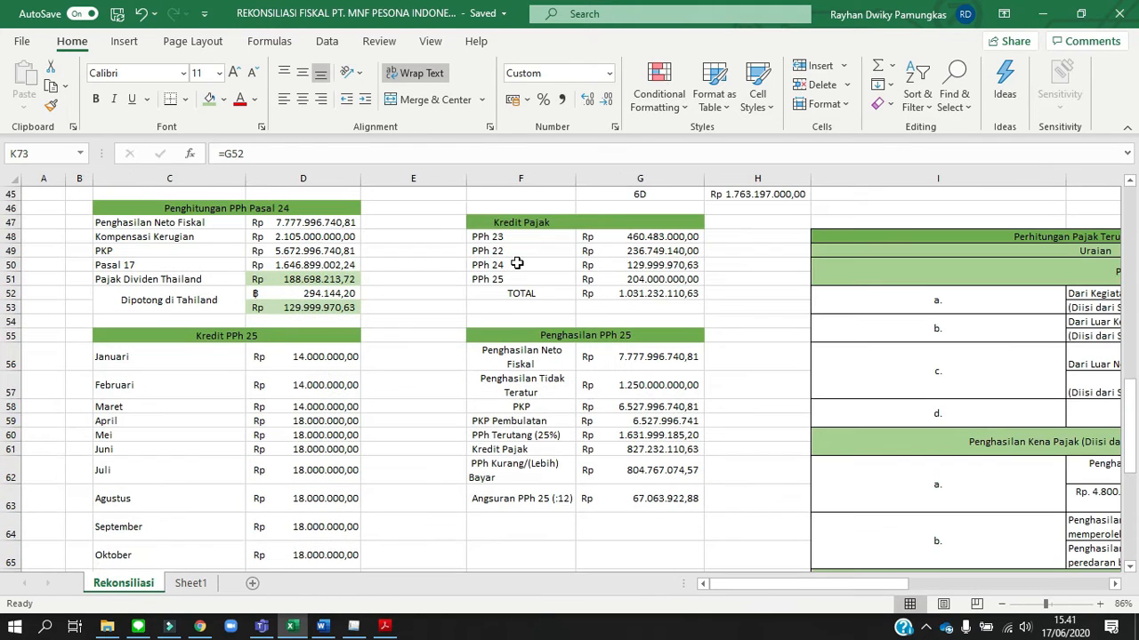
left_click(617, 294)
scroll(618, 295, "right", 4)
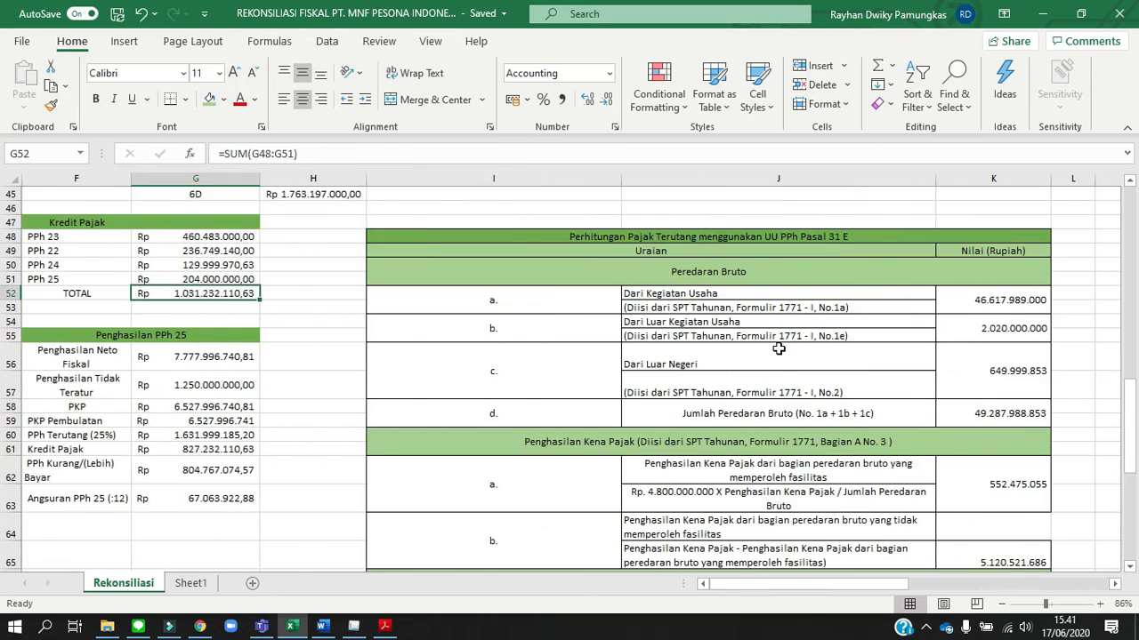
Inspect the PPh Pasal 29 formula in K74 and leave it as =K72-K73
scroll(778, 350, "down", 6)
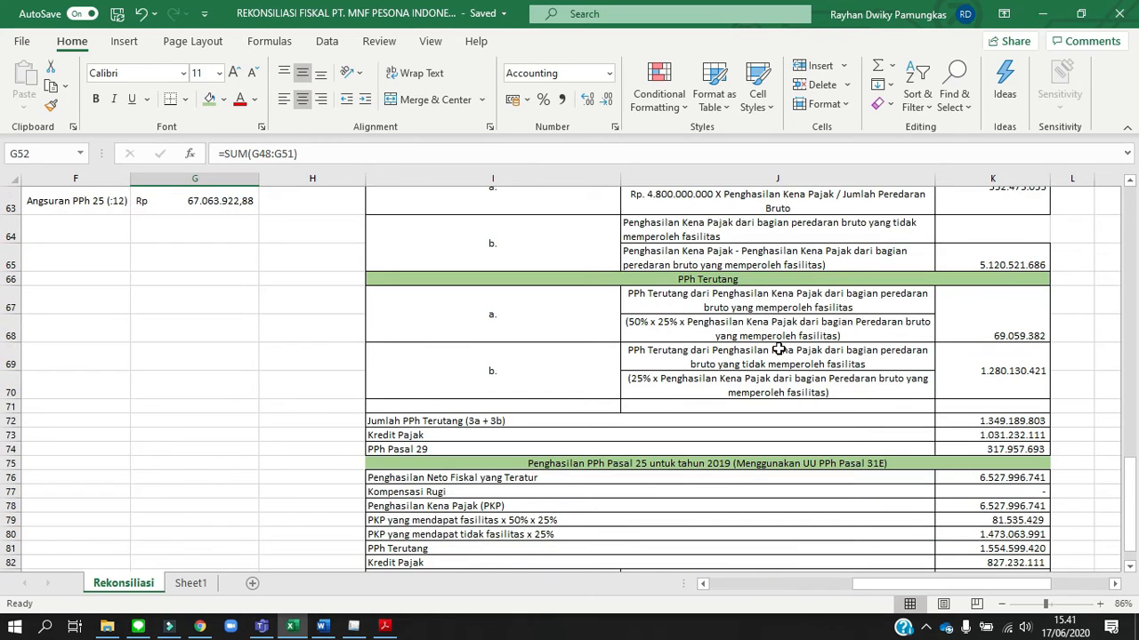
left_click(1003, 449)
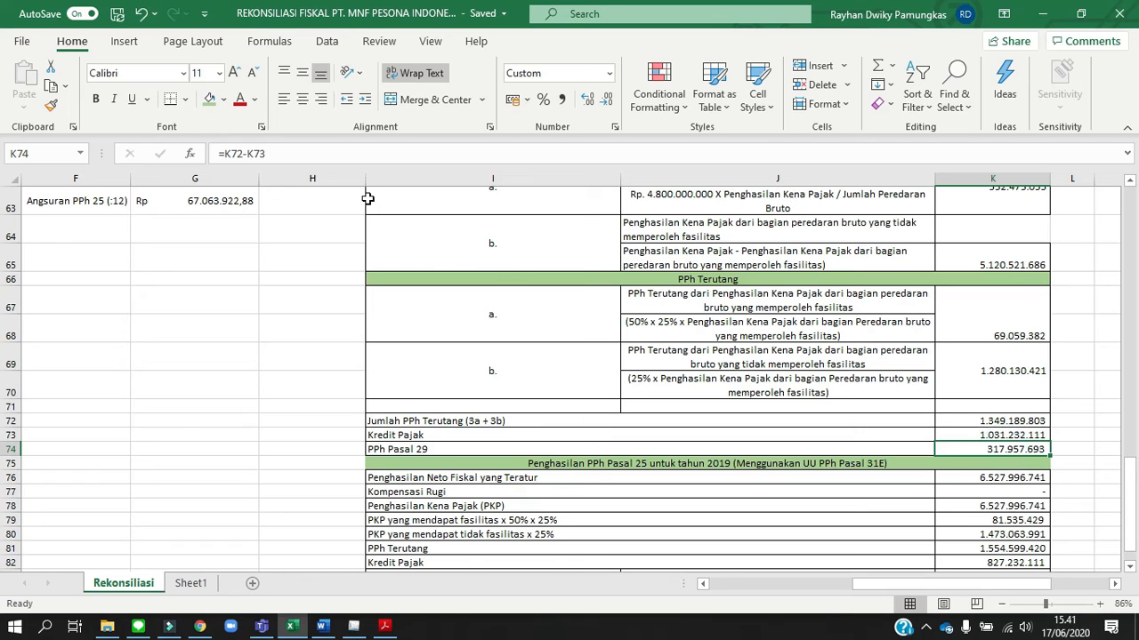
left_click(334, 154)
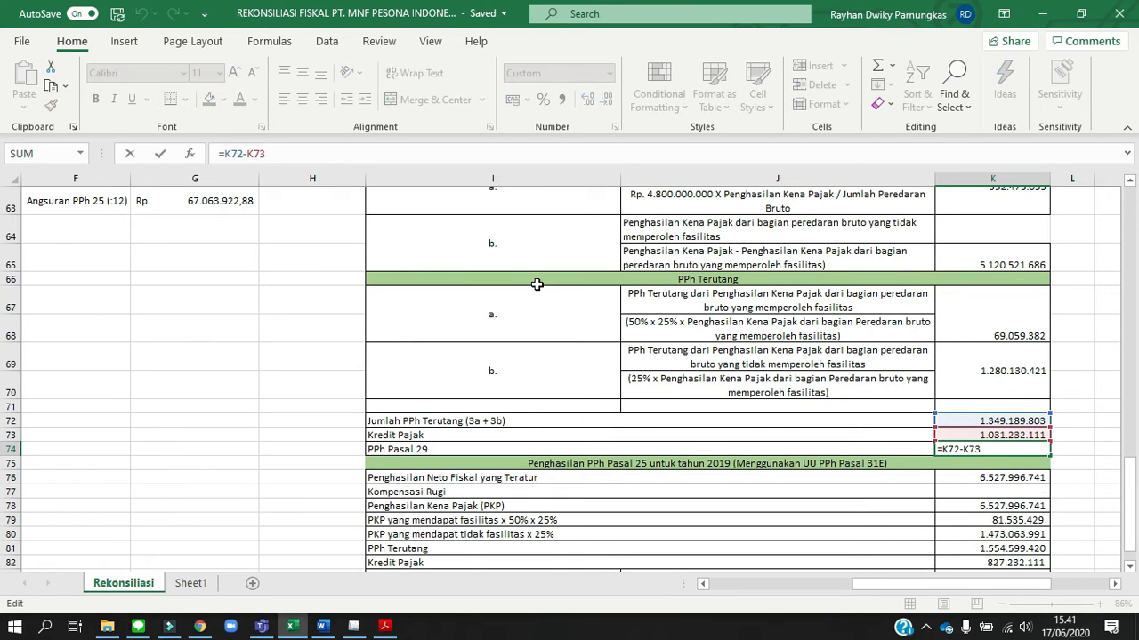
key("Return")
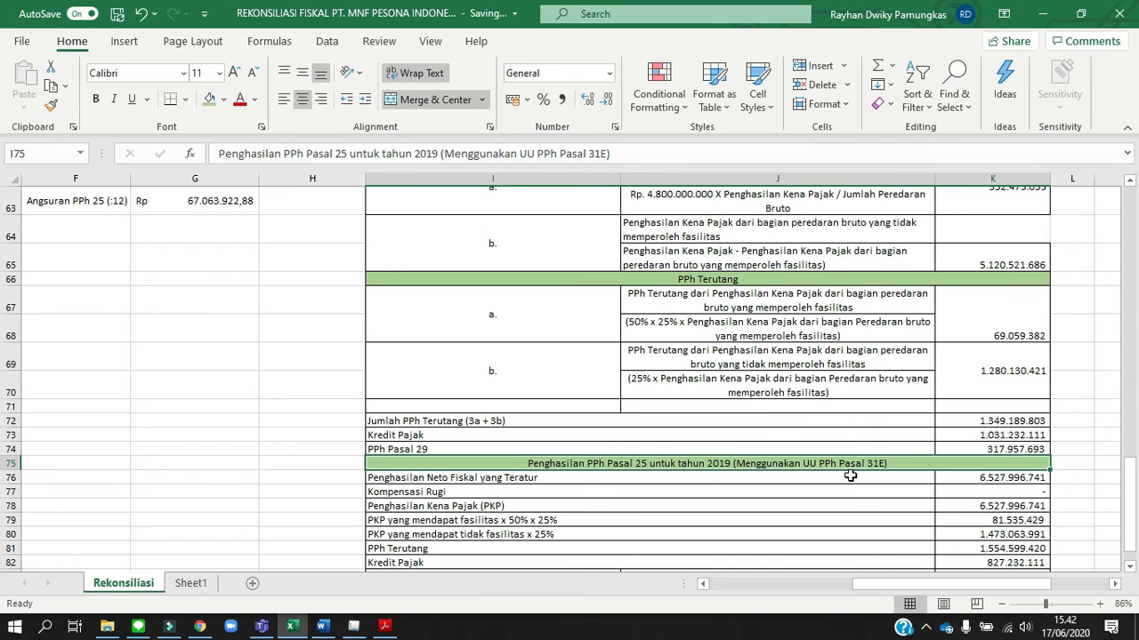
Check the 2019 PPh Pasal 25 calculation and trace its Kredit Pajak in K82 to the Penghasilan PPh 25 table
scroll(850, 477, "down", 1)
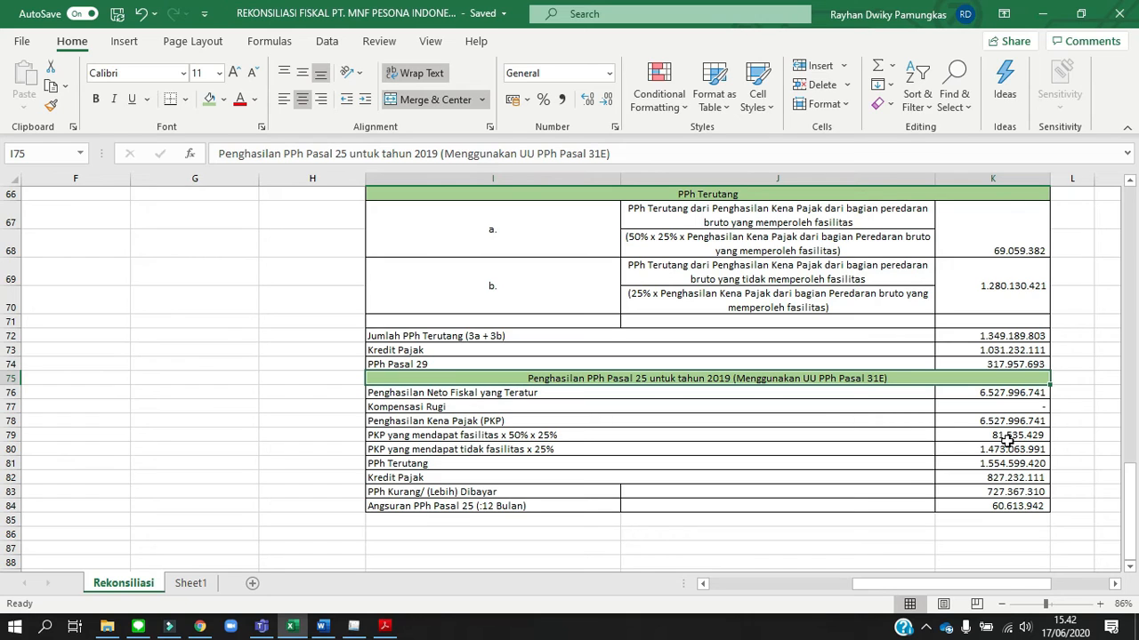
left_click(1014, 477)
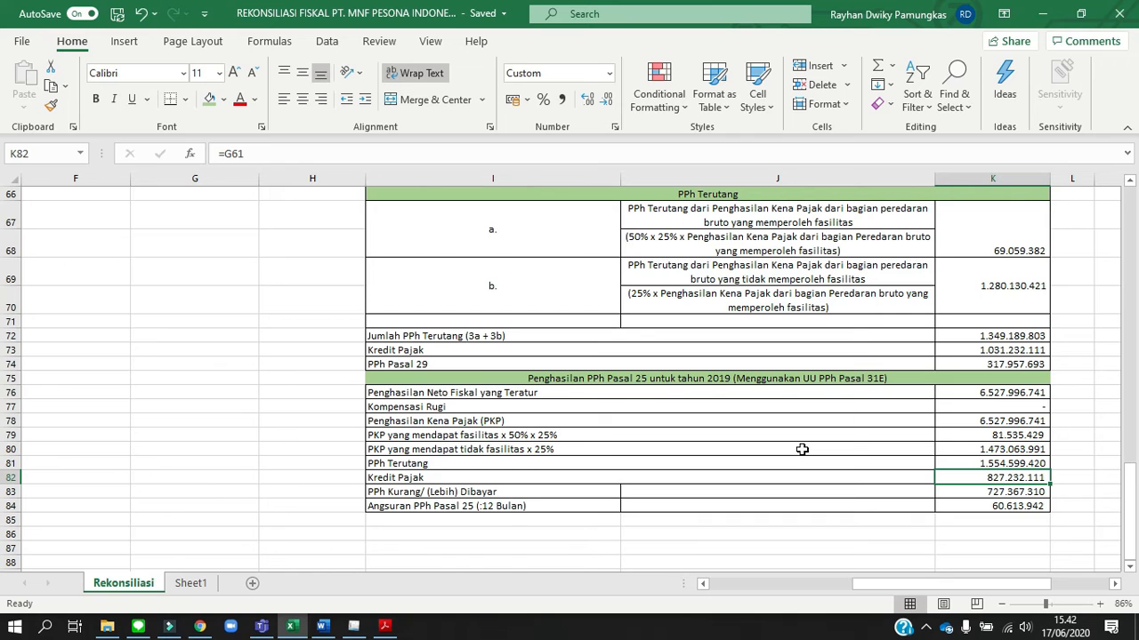
scroll(527, 324, "up", 8)
scroll(526, 323, "left", 3)
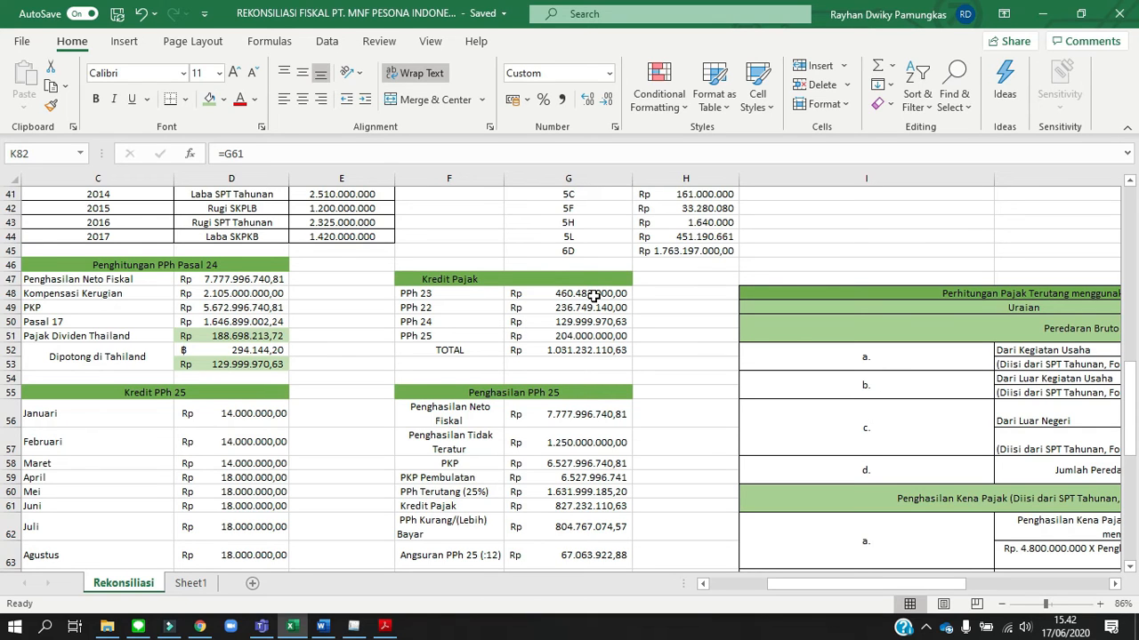
scroll(594, 296, "down", 4)
scroll(593, 295, "right", 2)
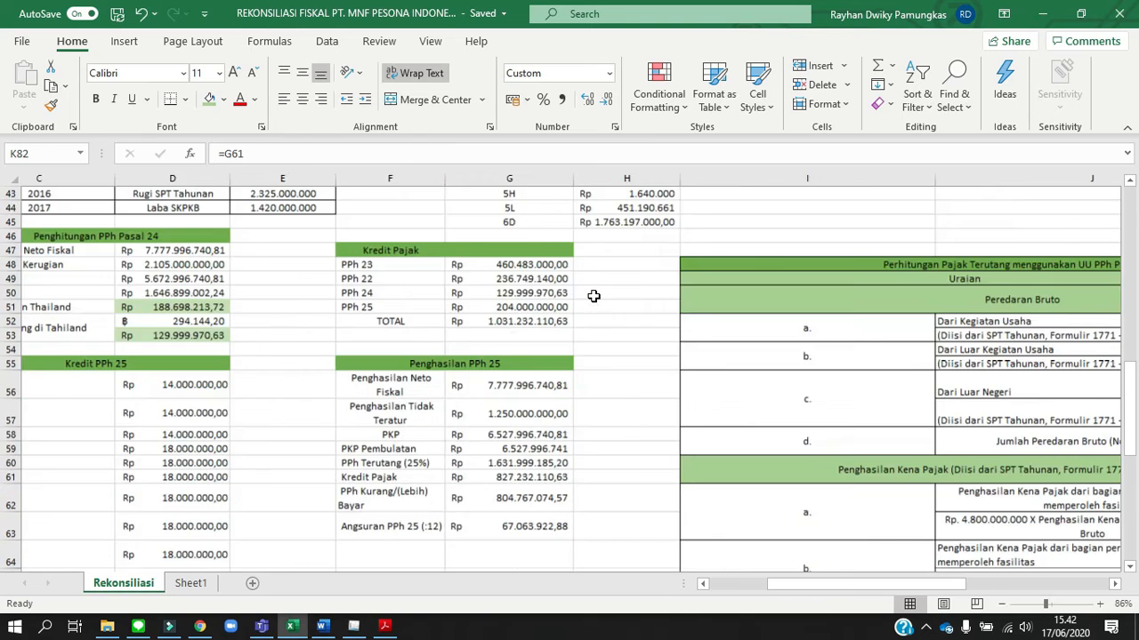
scroll(593, 295, "down", 8)
scroll(594, 295, "right", 1)
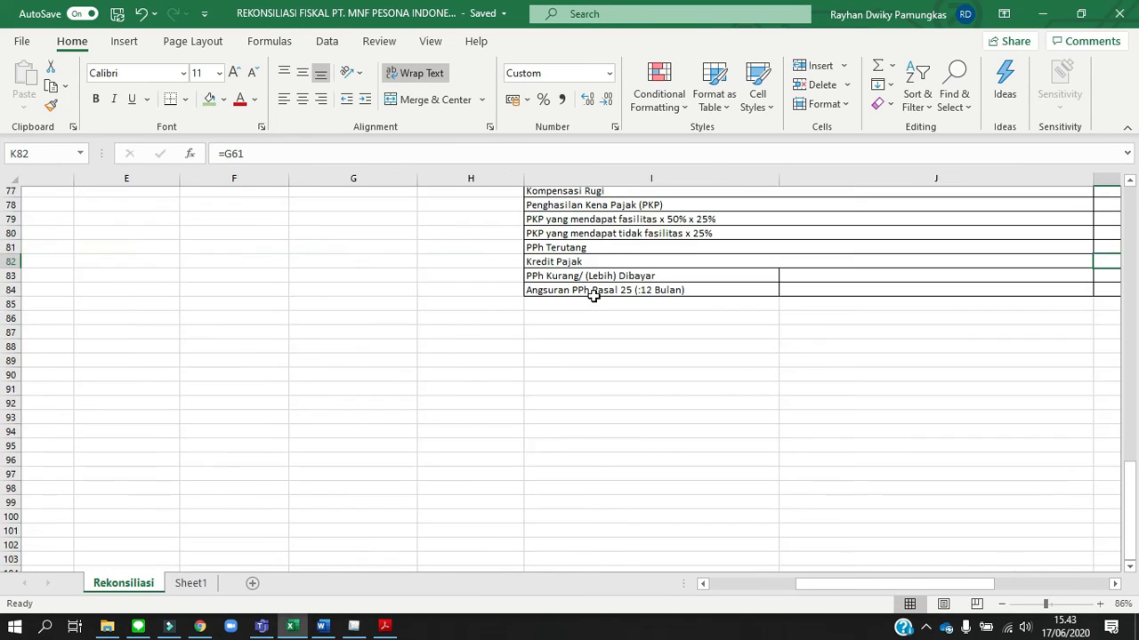
scroll(593, 296, "up", 2)
scroll(594, 295, "right", 2)
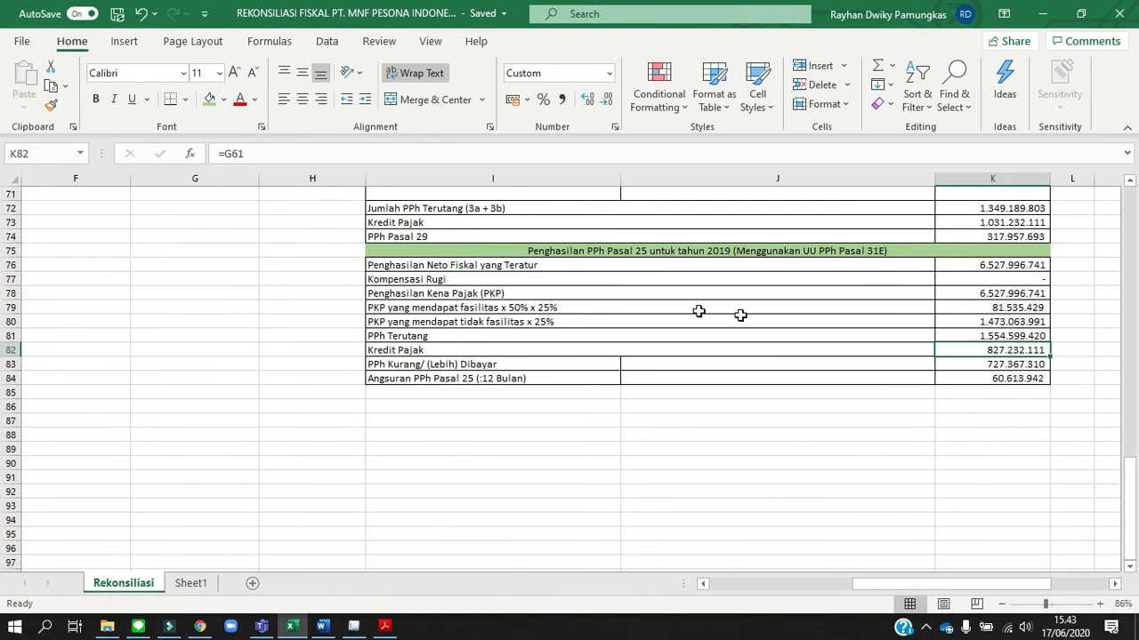
Inspect the PPh Kurang/(Lebih) Dibayar formula in K83 and leave it as =K81-K82
left_click(1023, 364)
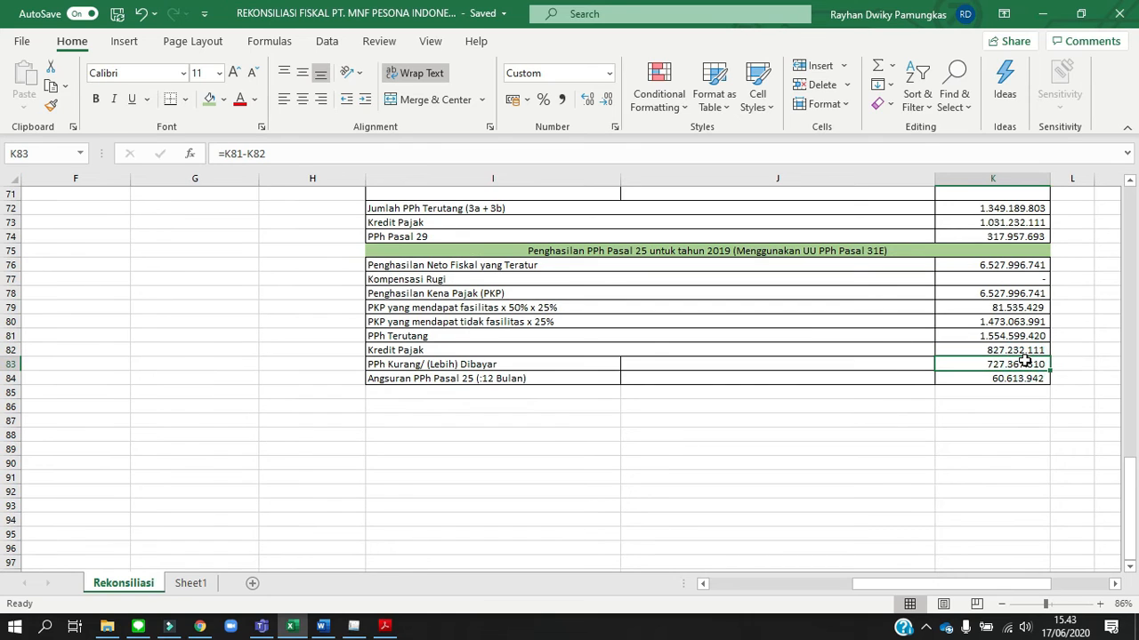
left_click(726, 157)
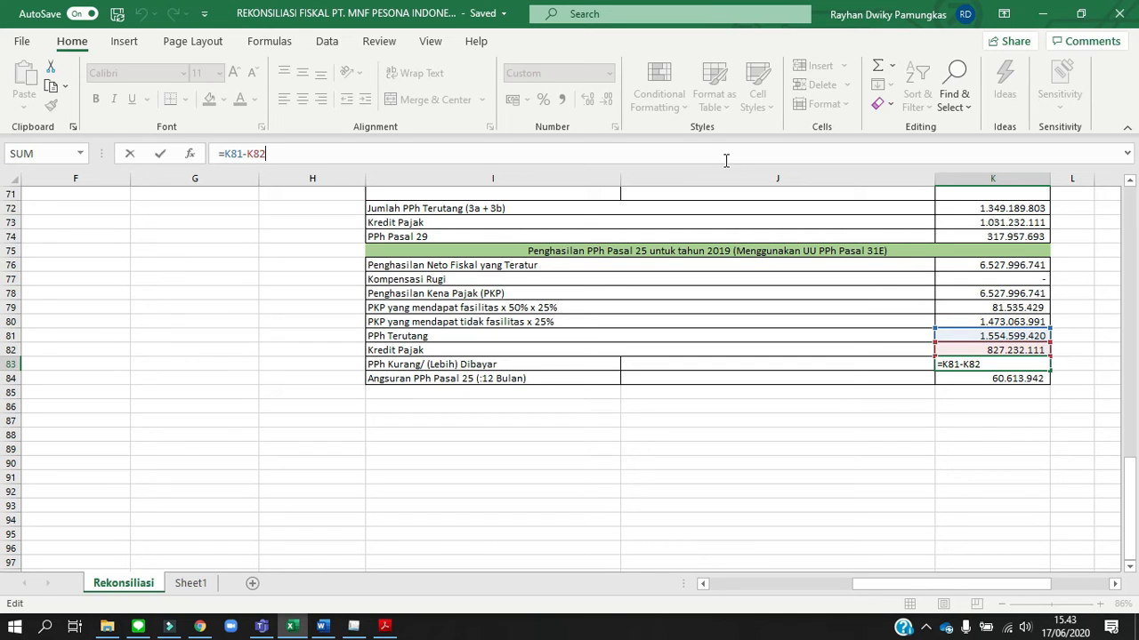
key("Return")
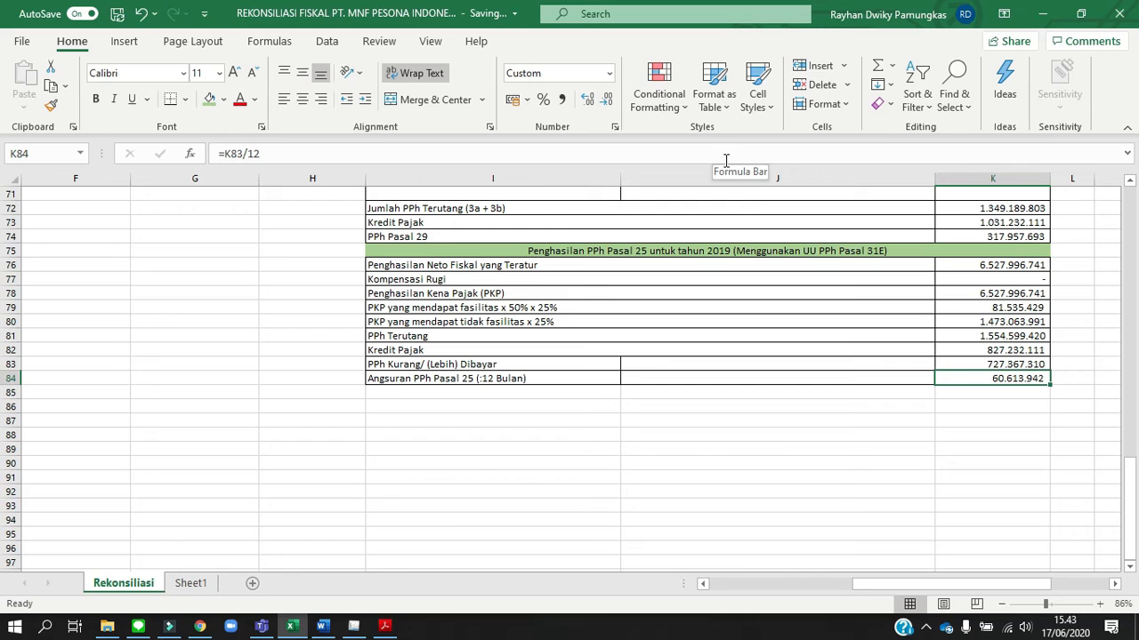
Apply the Tarif PPh Ps.31E ayat (1) in Bag. A - C and set its PPh Terutang to 1.554.599.420, copied from K81 in Excel
left_click(1019, 335)
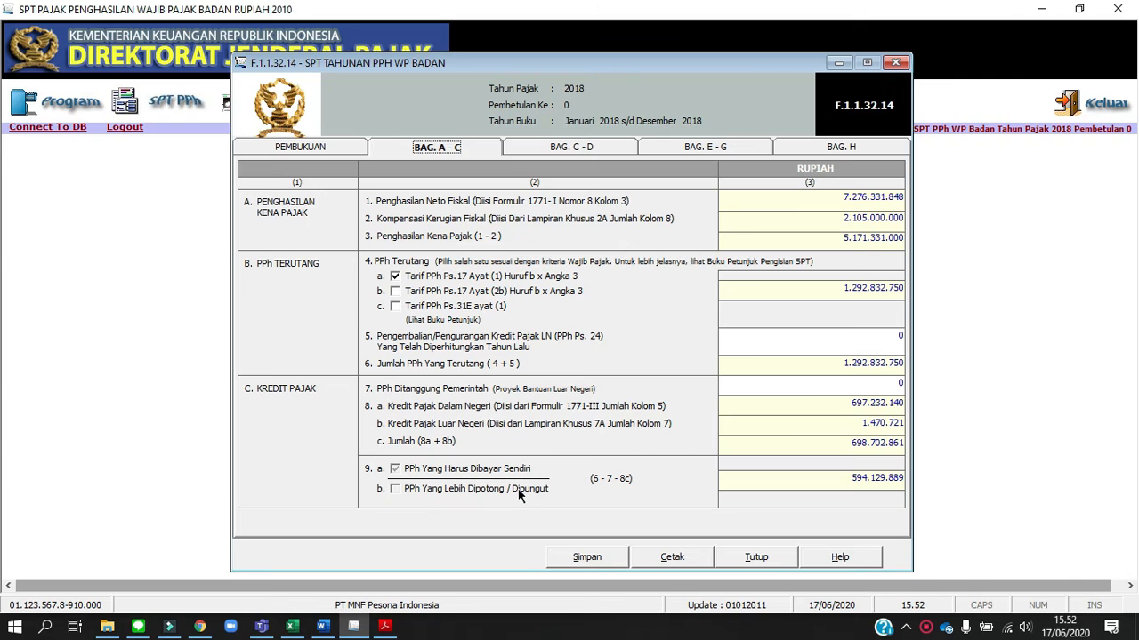
left_click(396, 305)
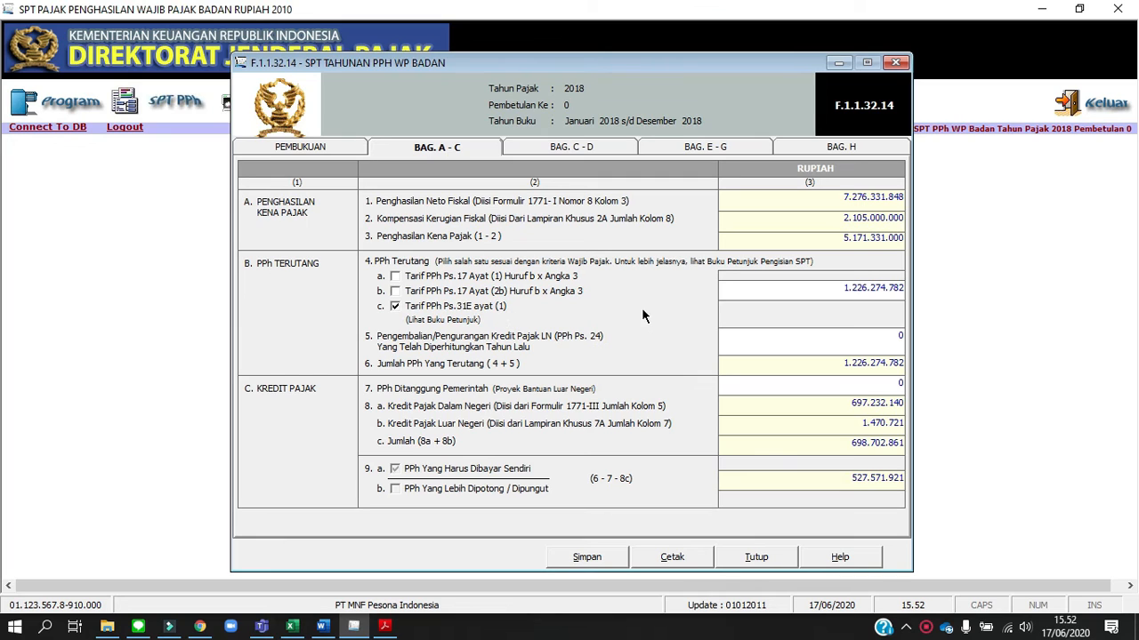
left_click(783, 289)
key("alt+Tab")
key("alt+Tab")
key("alt+Tab")
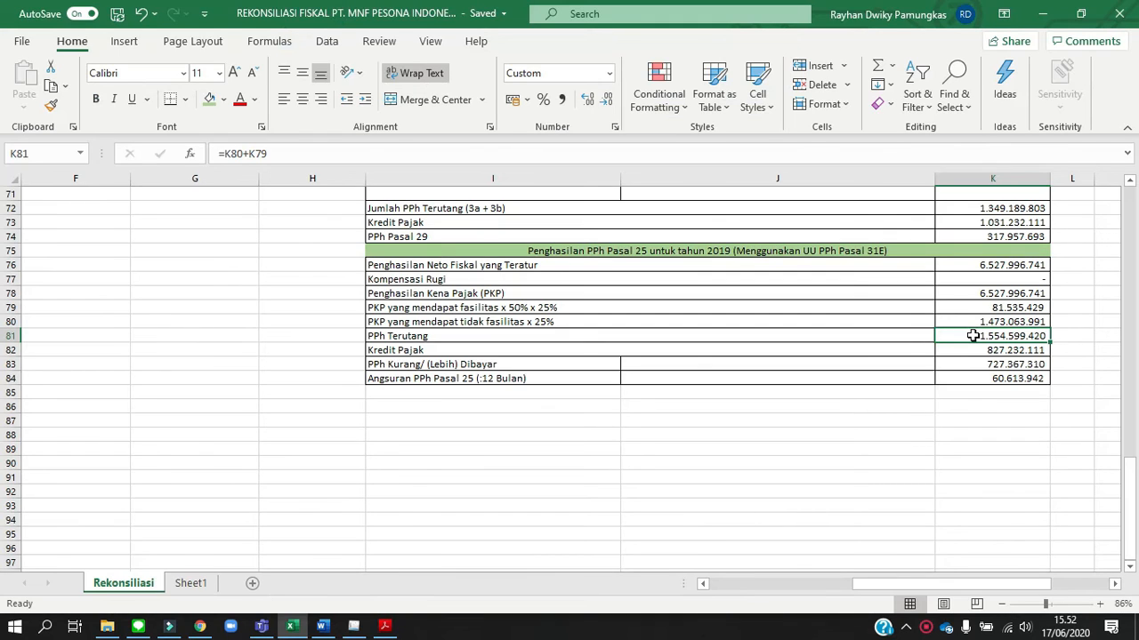
key("ctrl+c")
key("alt+Tab")
key("BackSpace")
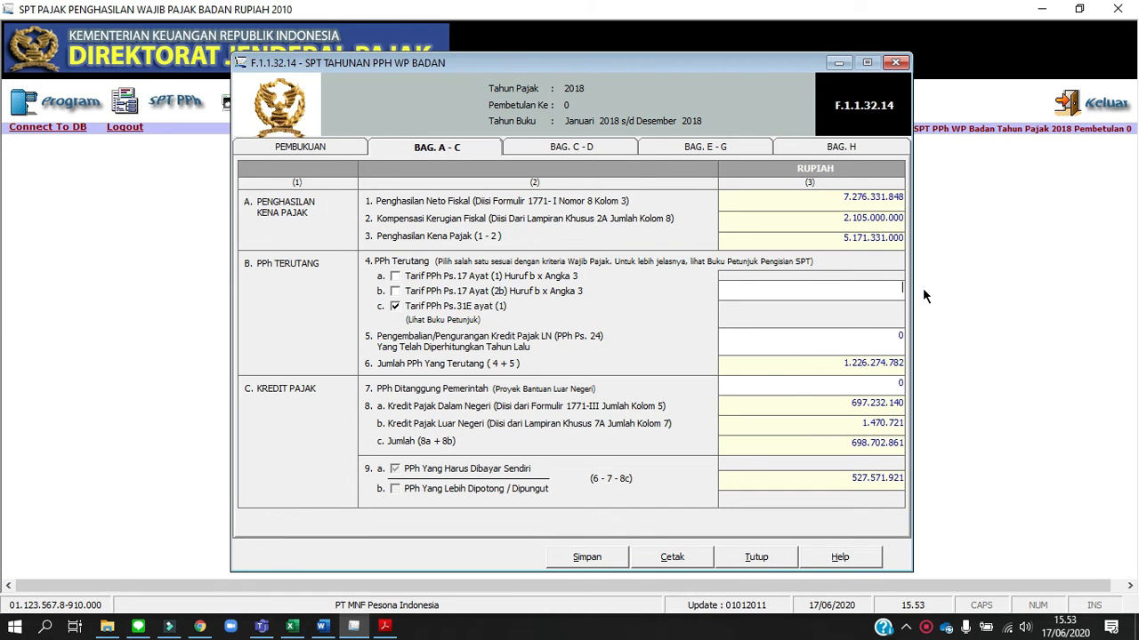
right_click(896, 289)
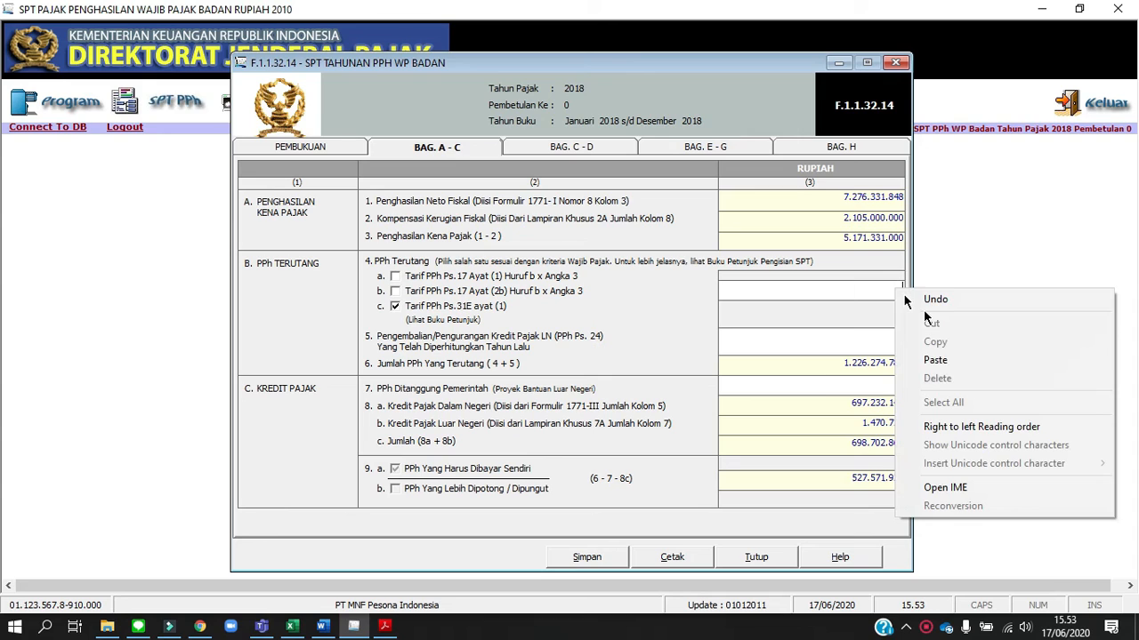
left_click(959, 363)
key("Tab")
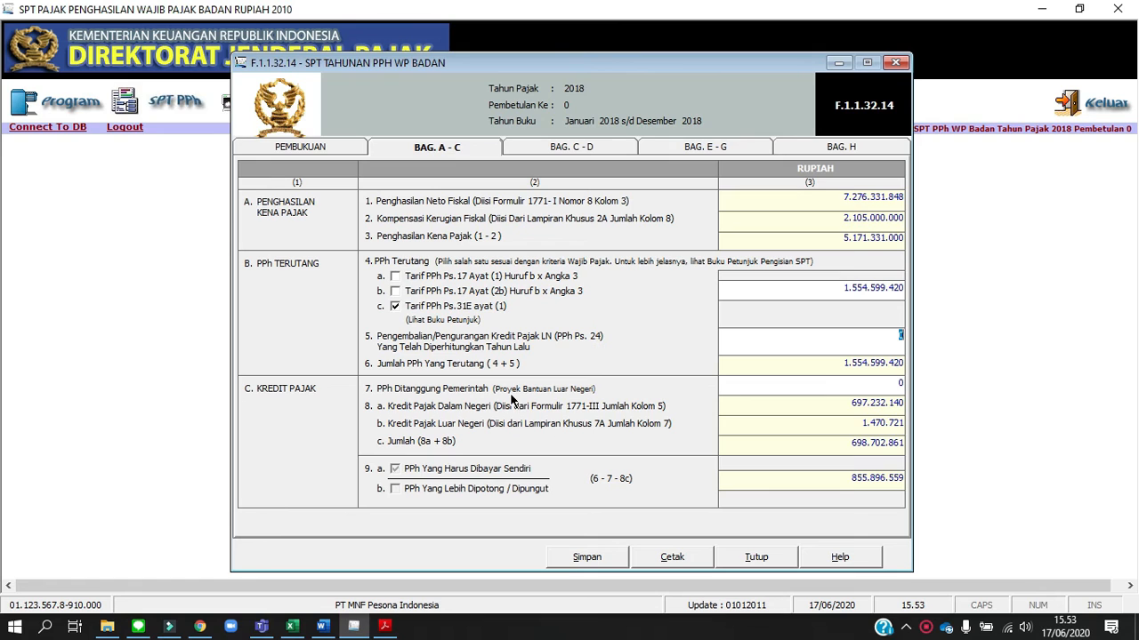
Set PPh Ps. 25 Bulanan in Bag. C - D to 168.000.000, copied from the Kredit PPh 25 total in D68 of the Excel workbook
left_click(590, 152)
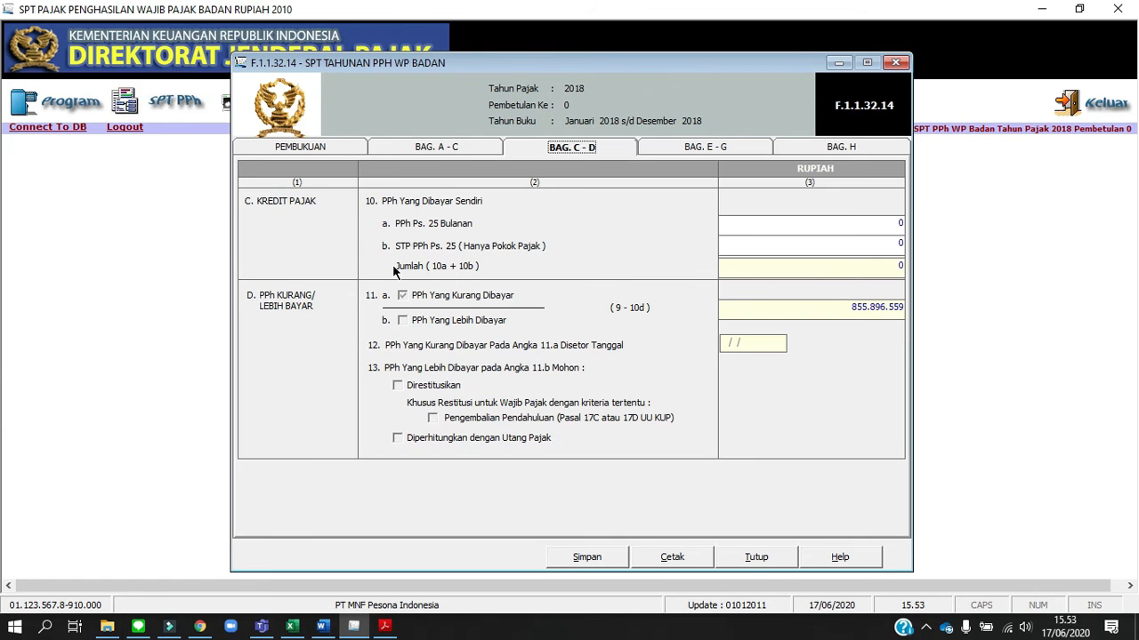
key("alt+Tab")
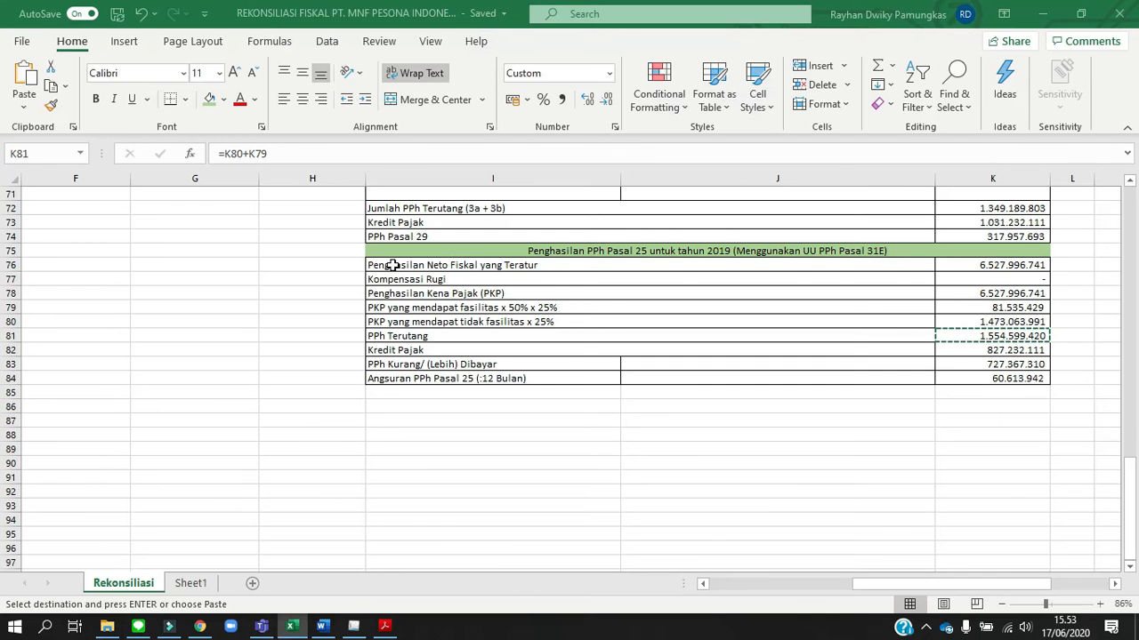
scroll(392, 265, "up", 4)
scroll(392, 266, "left", 5)
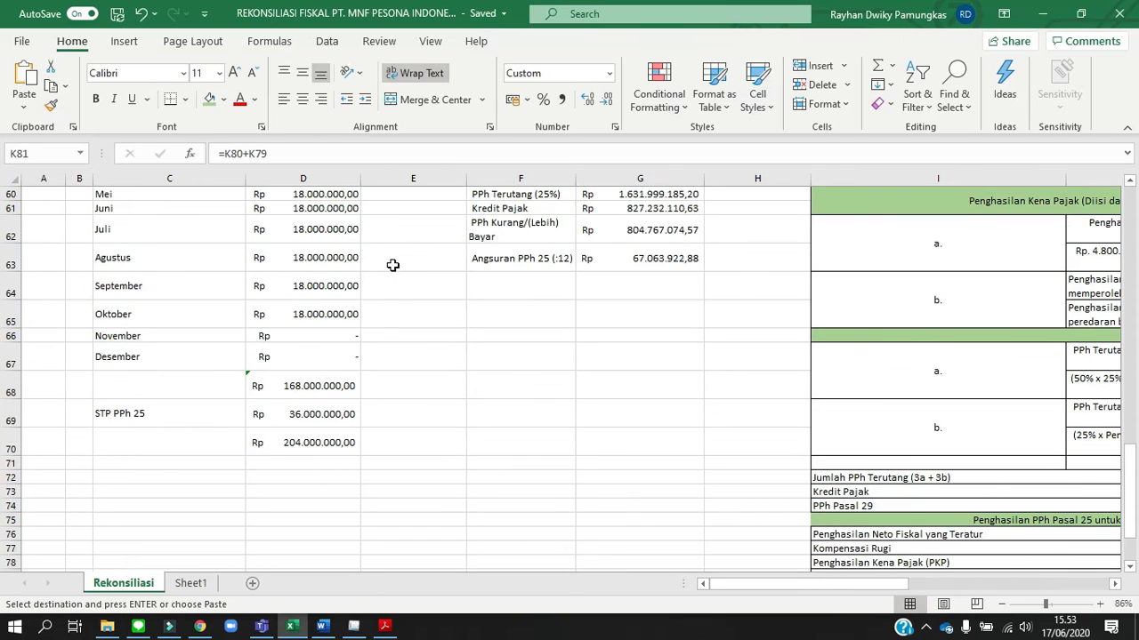
scroll(392, 265, "up", 2)
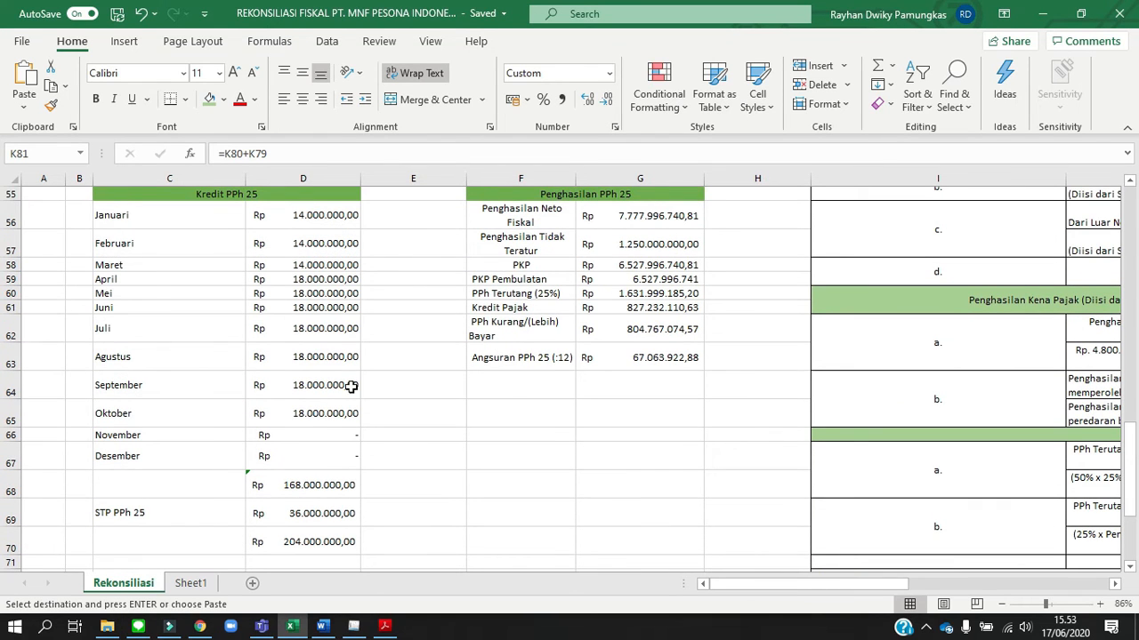
left_click(318, 486)
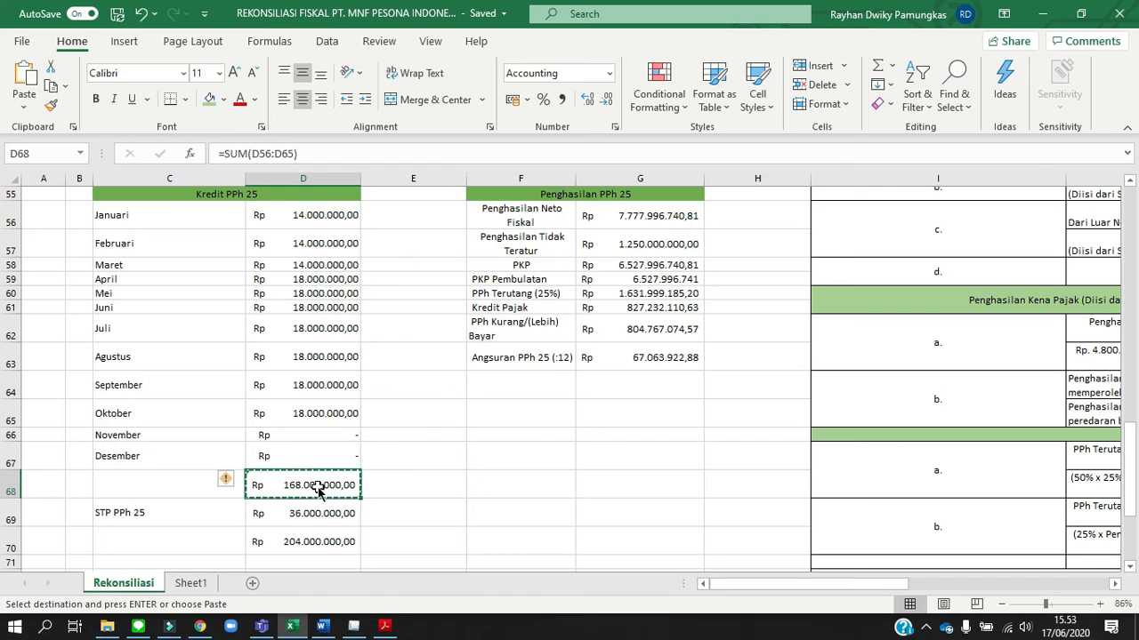
key("alt+Tab")
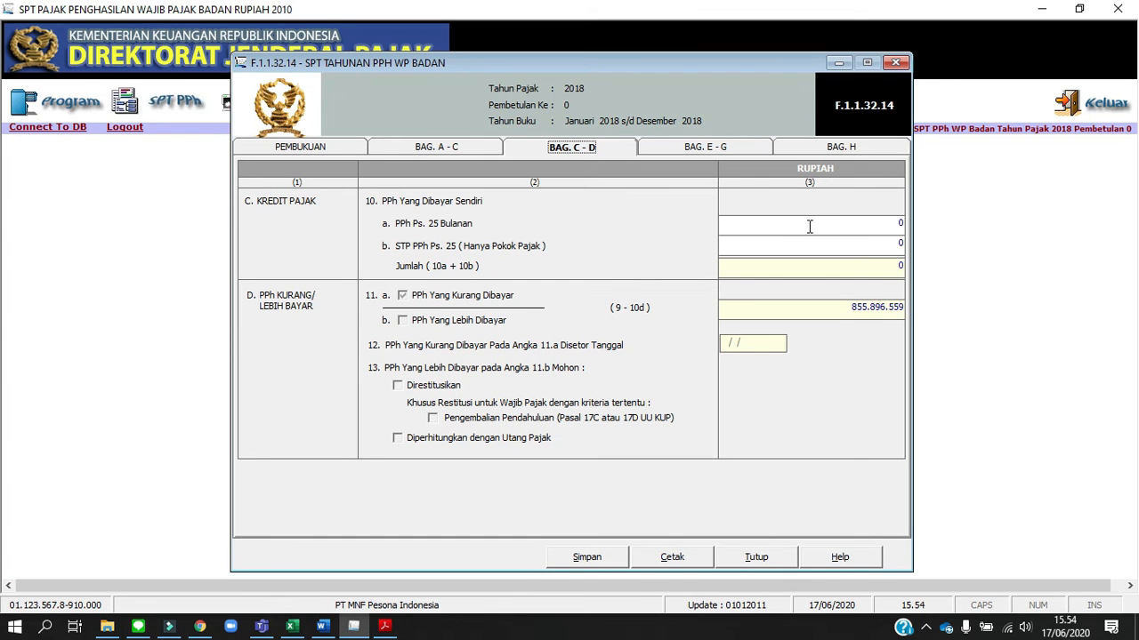
left_click(810, 227)
right_click(809, 226)
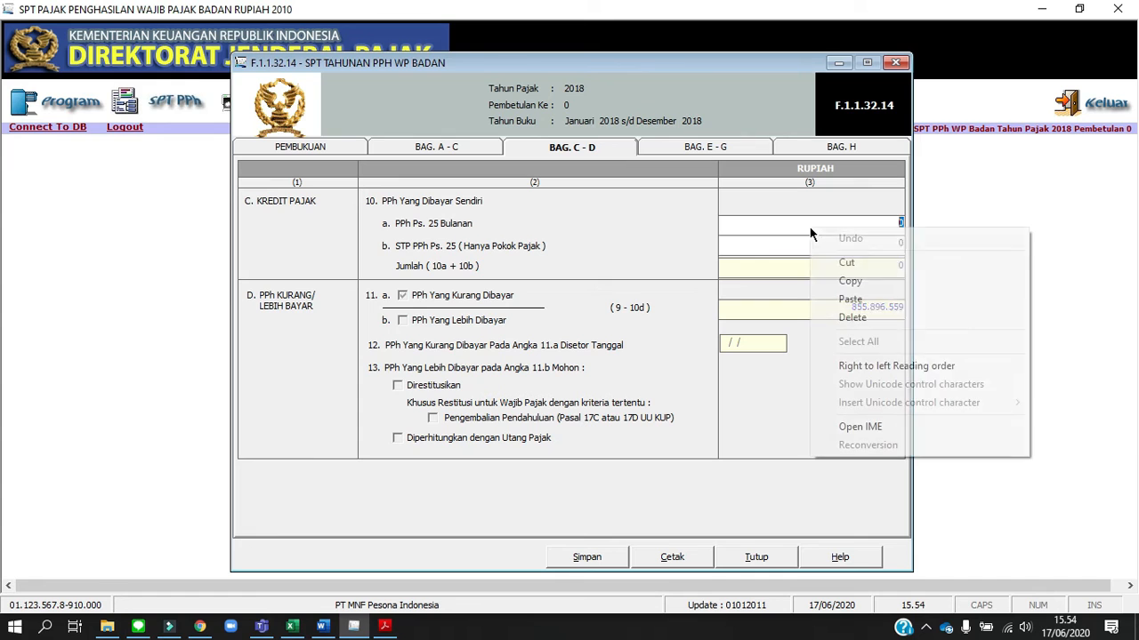
left_click(864, 297)
Look up the Pokok Pajak PPh Pasal 25 in the Word assignment and set STP PPh Ps. 25 to 36.000.000 in eSPT
key("alt+Tab")
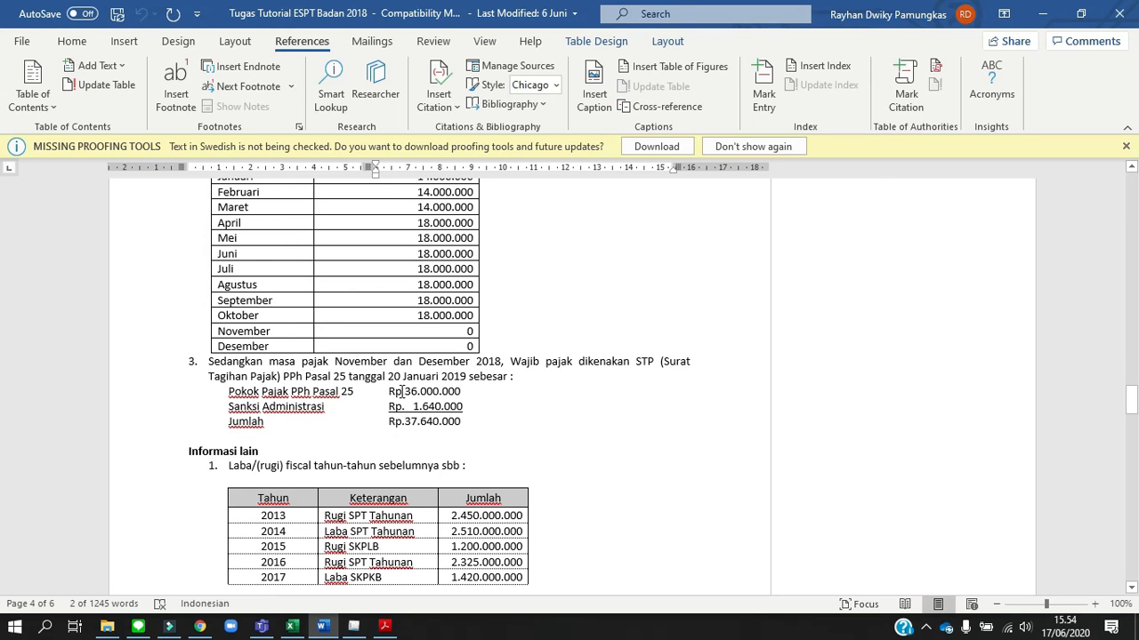
key("alt+Tab")
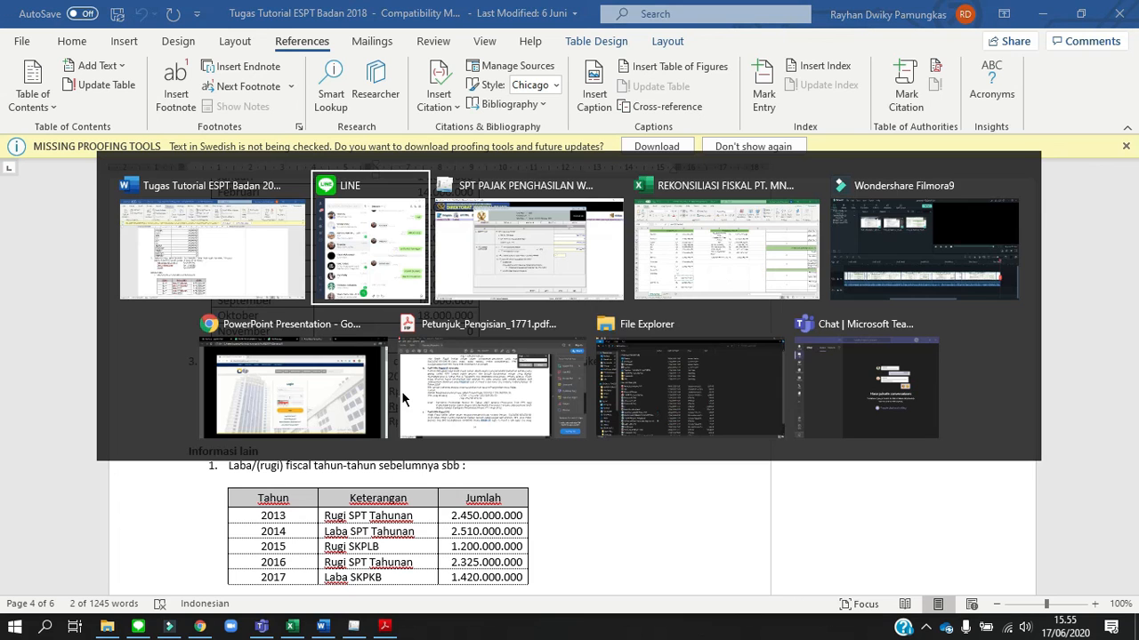
key("alt+Tab")
key("alt+Tab")
key("alt+Tab")
key("alt+Tab")
key("alt+Tab")
key("alt+Tab")
key("alt+Tab")
key("alt+Tab")
key("alt+Tab")
key("alt+Tab")
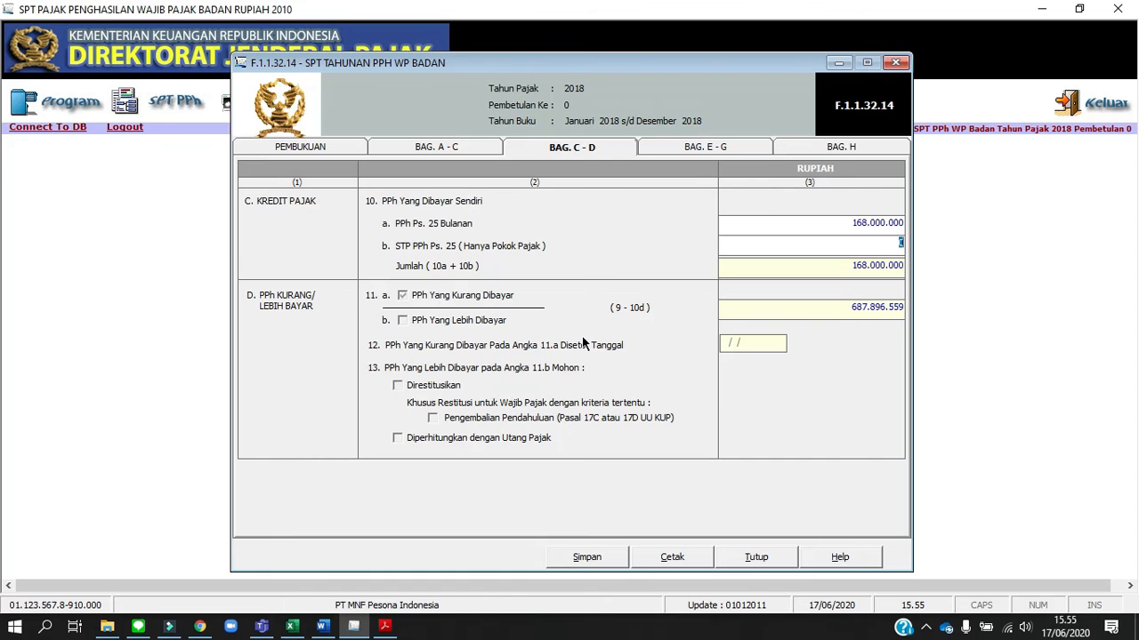
type("36.")
type("000.000")
key("Tab")
Open Bag. E - G, and in Excel review the Penghasilan PPh 25 table and trace Penghasilan Tidak Teratur to the fiscal reconciliation
left_click(694, 148)
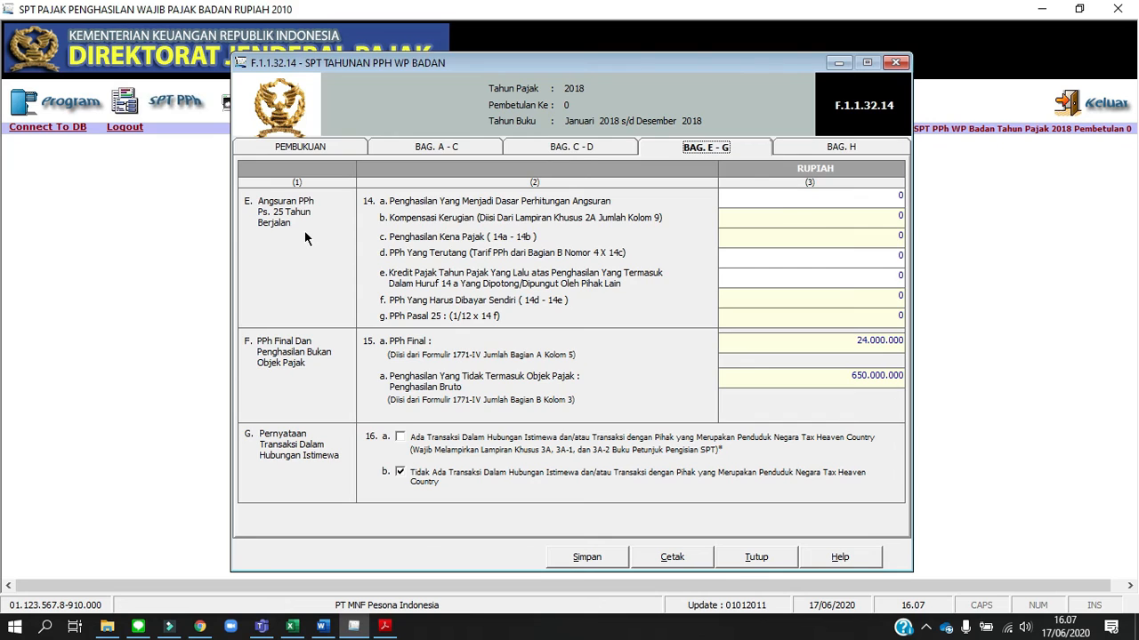
key("alt+Tab")
key("alt+Tab")
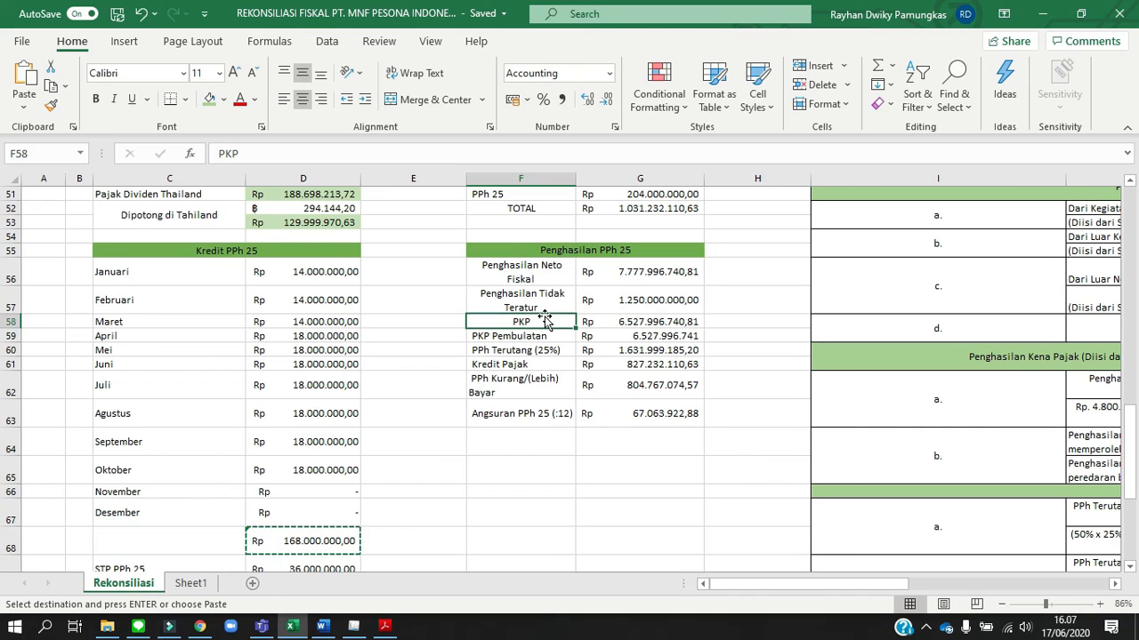
key("Up")
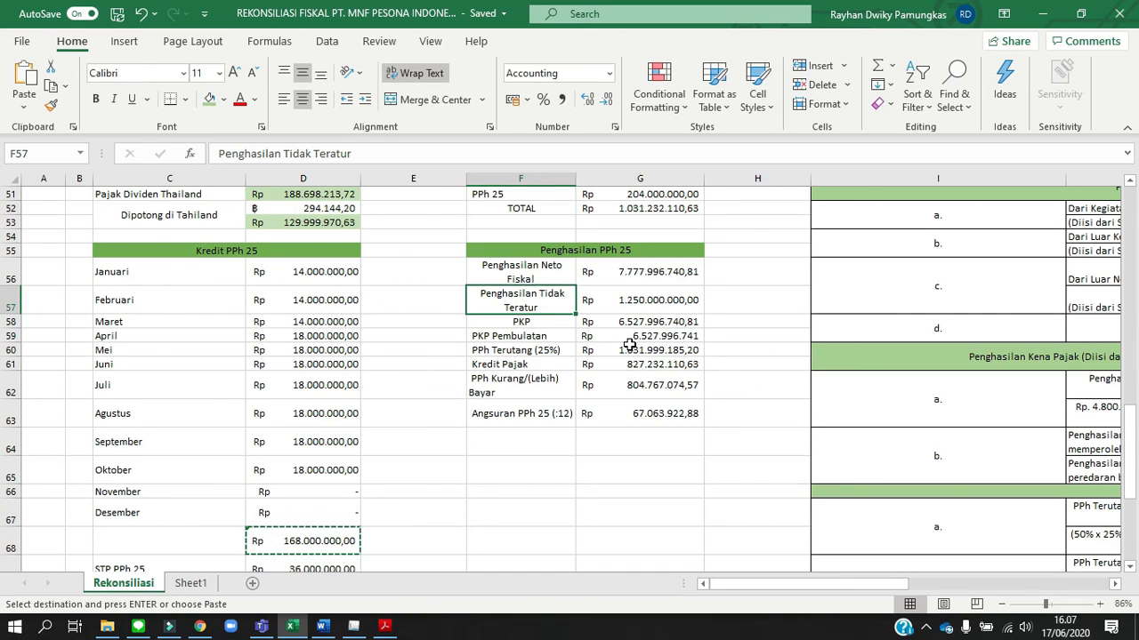
scroll(629, 344, "up", 8)
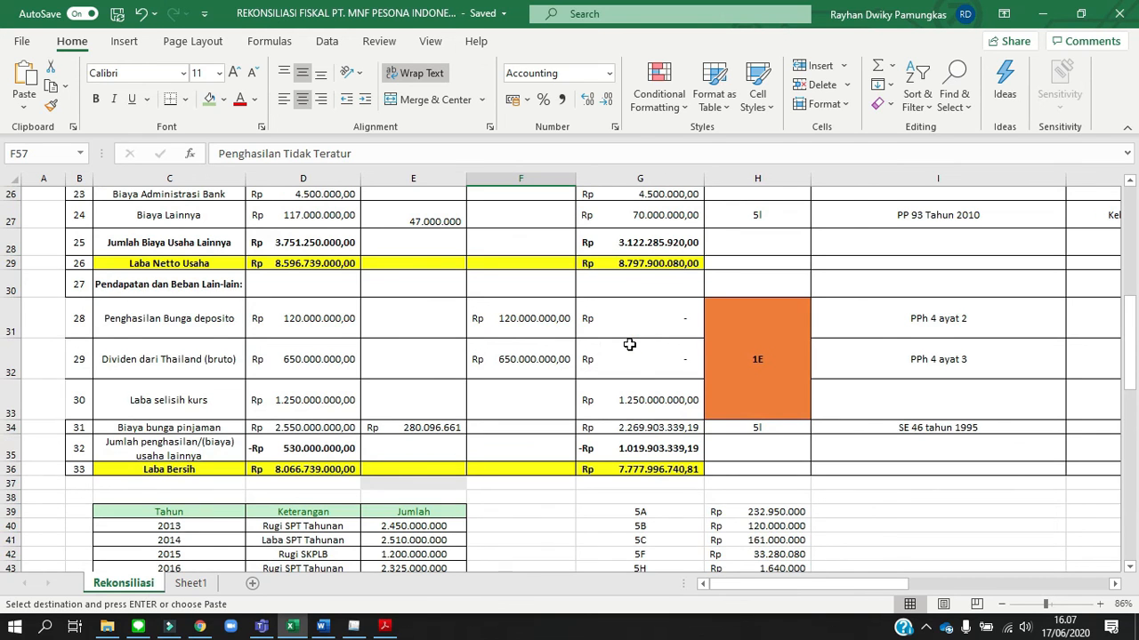
scroll(629, 345, "down", 2)
scroll(629, 344, "down", 4)
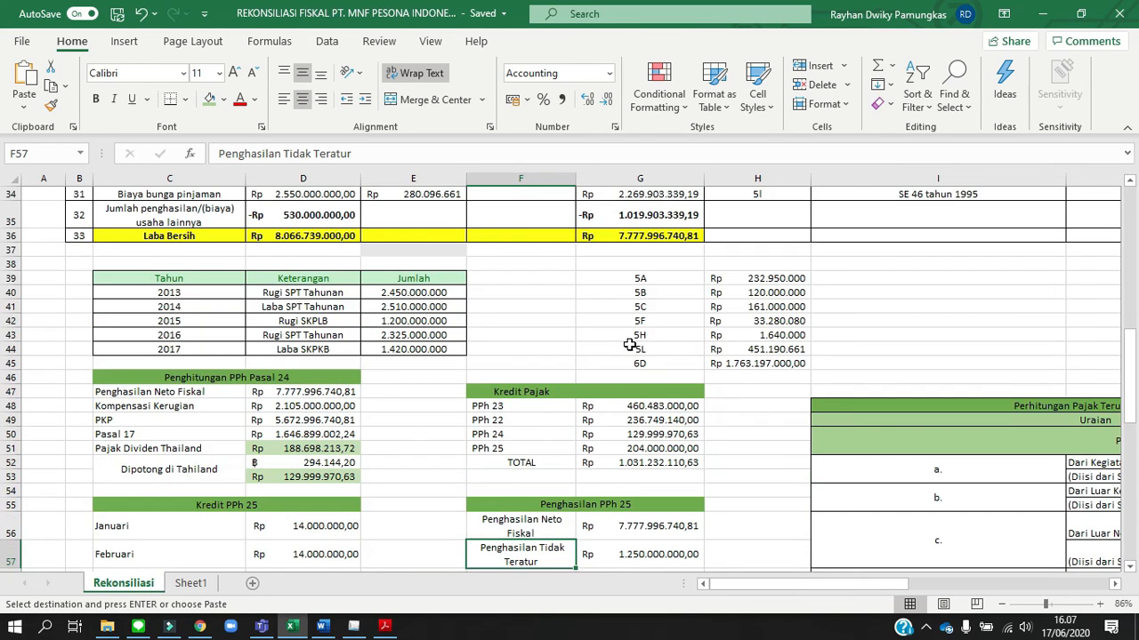
scroll(628, 344, "down", 1)
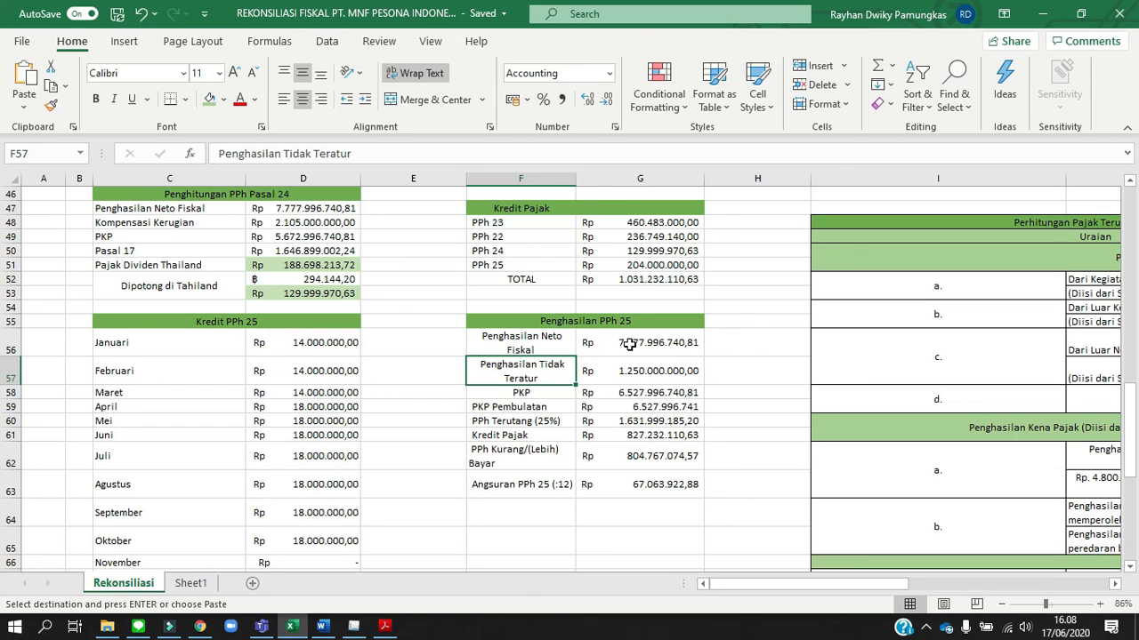
Copy the PKP in G58 into eSPT's field 14a, Penghasilan Yang Menjadi Dasar Perhitungan Angsuran, as 6.527.996.741
left_click(631, 393)
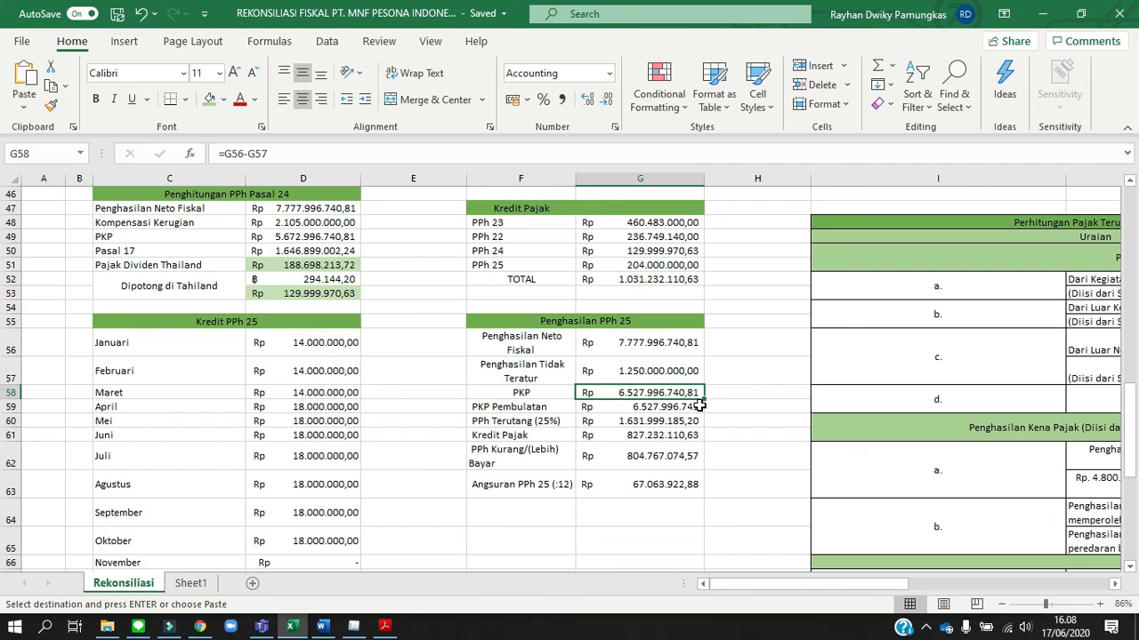
key("alt+Tab")
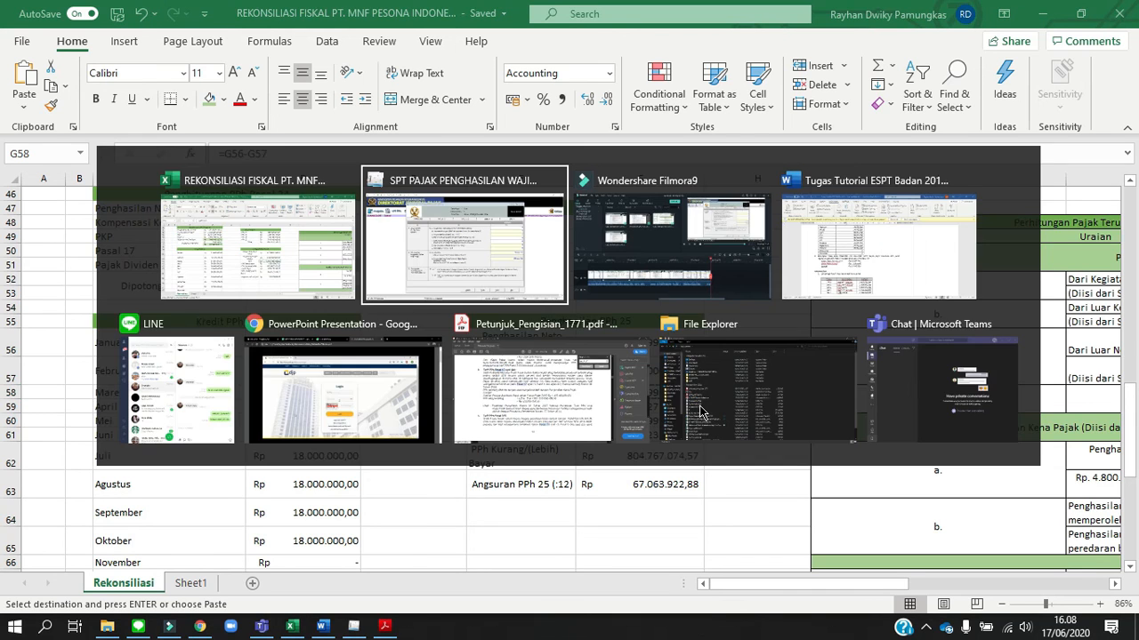
left_click(892, 196)
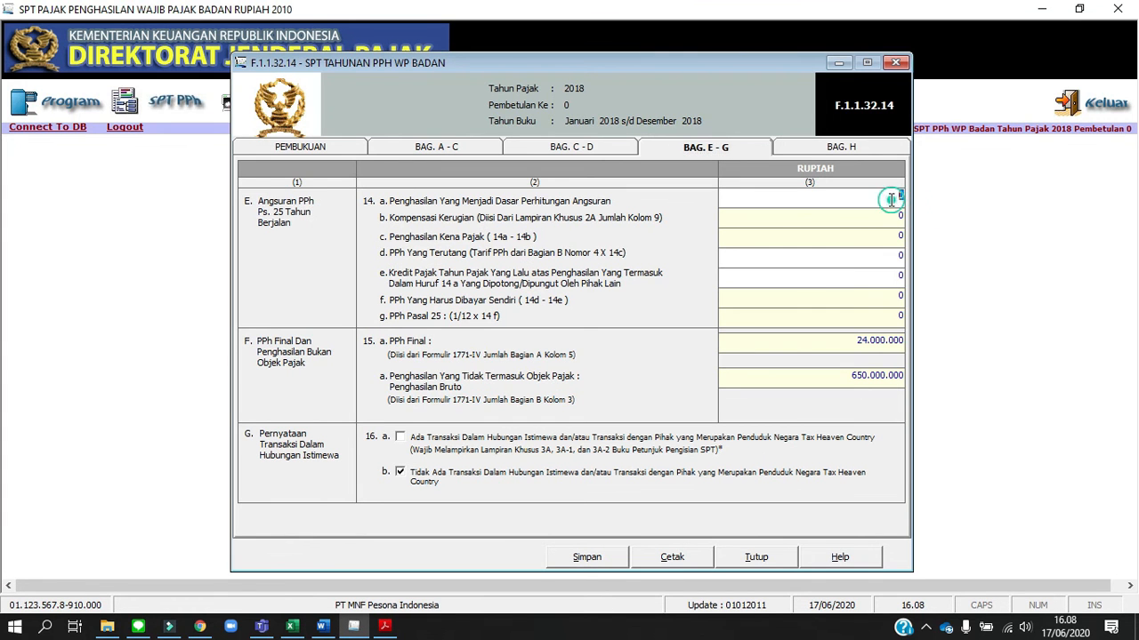
right_click(892, 202)
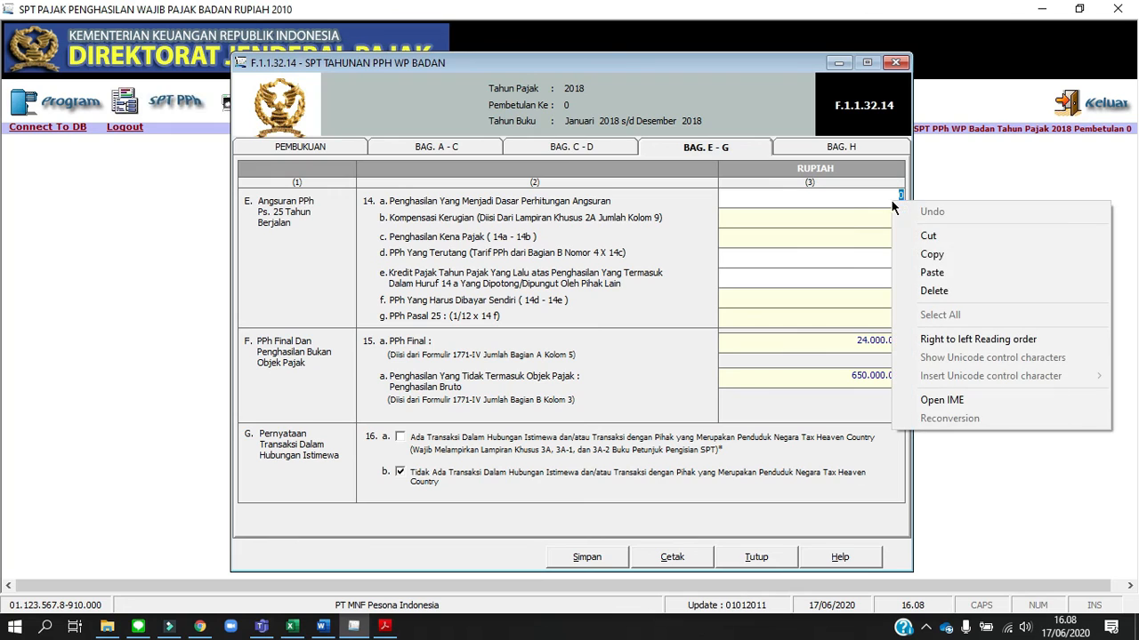
left_click(932, 273)
key("Tab")
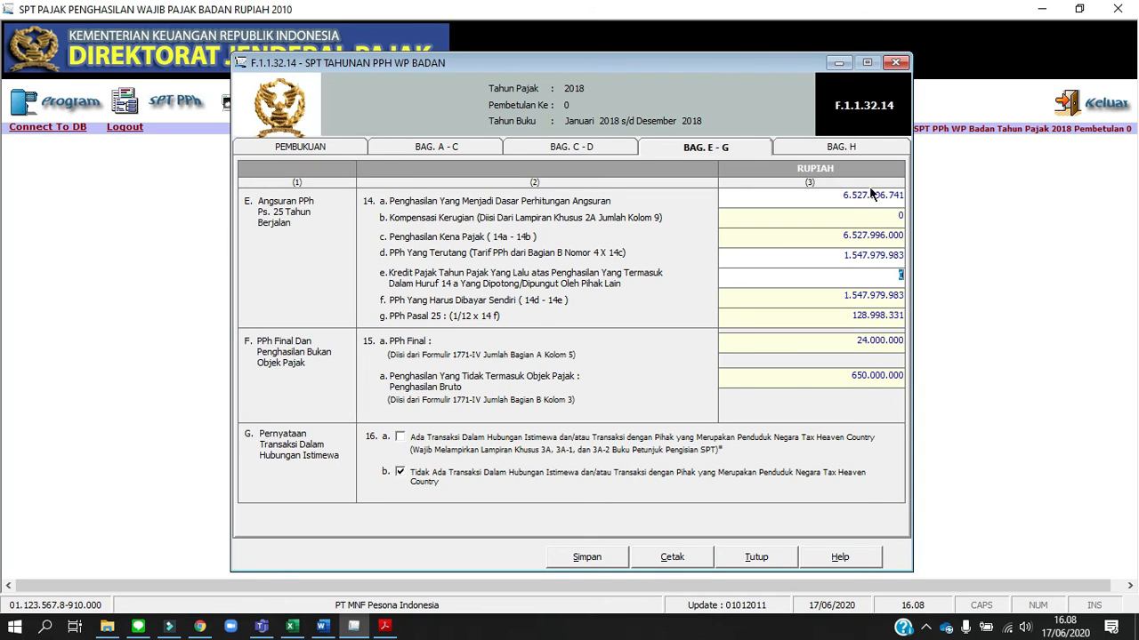
Review the attachment list in Bag. H and save the SPT Tahunan PPh WP Badan form
left_click(872, 148)
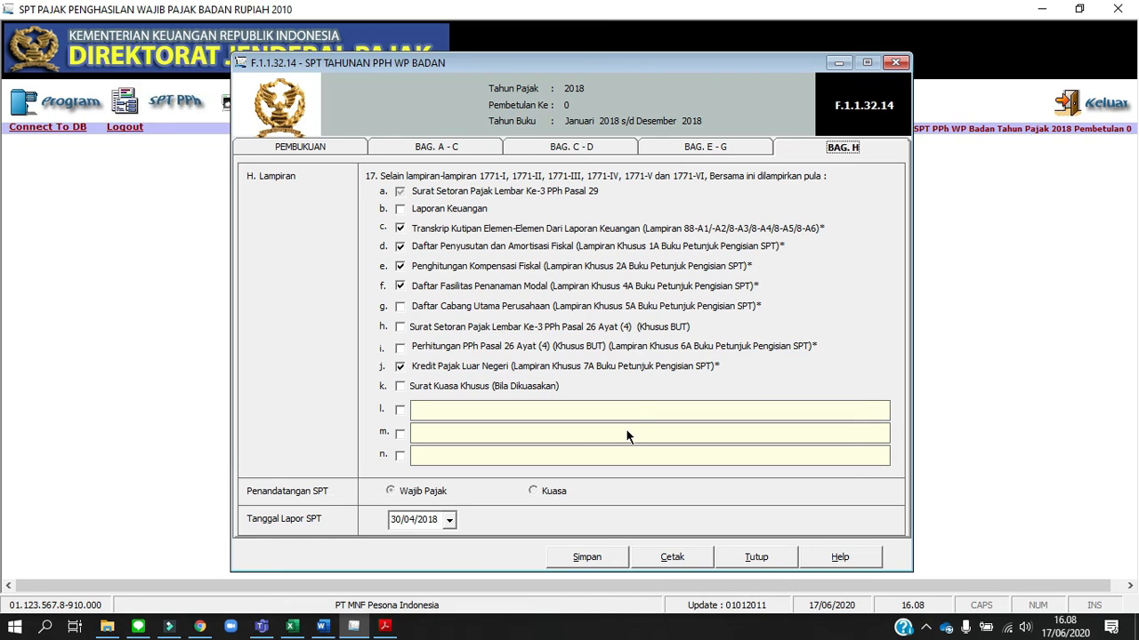
left_click(598, 558)
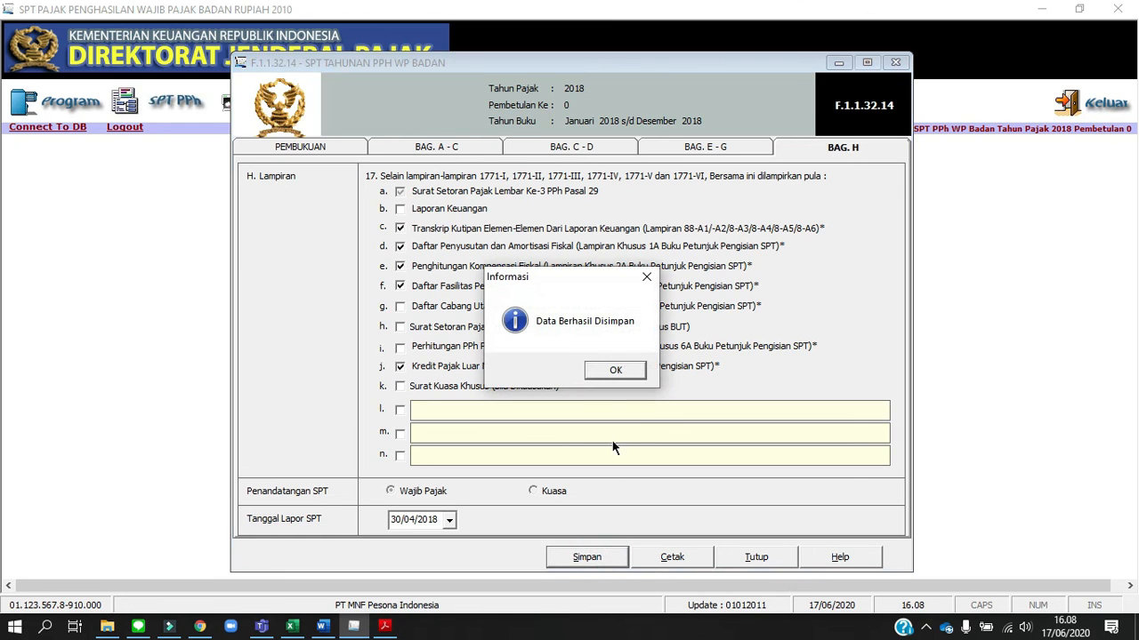
left_click(616, 370)
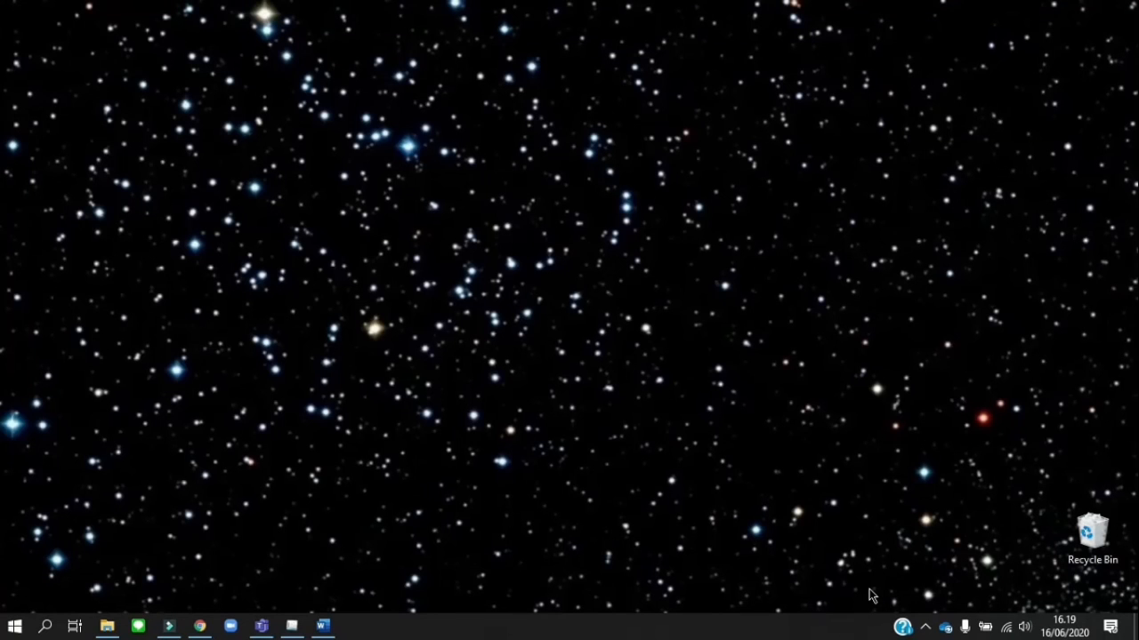